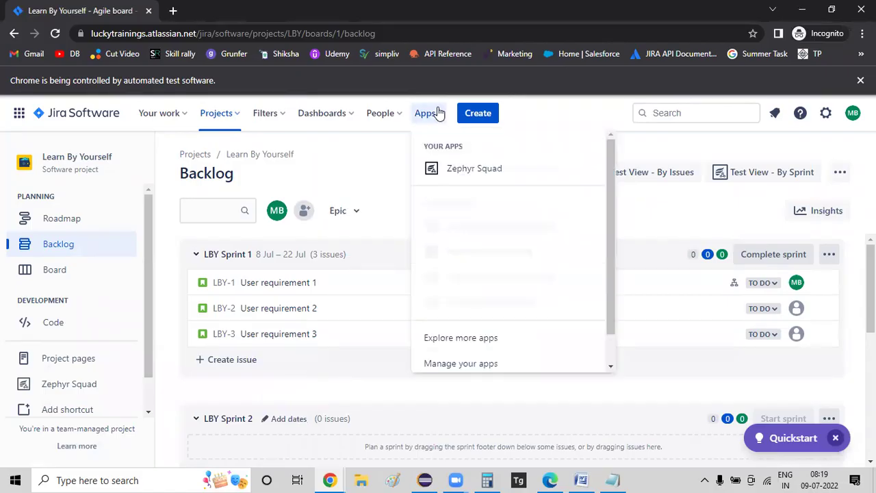
# - Open Zephyr Squad from the Apps menu for the Learn By Yourself project
pyautogui.click(452, 171)
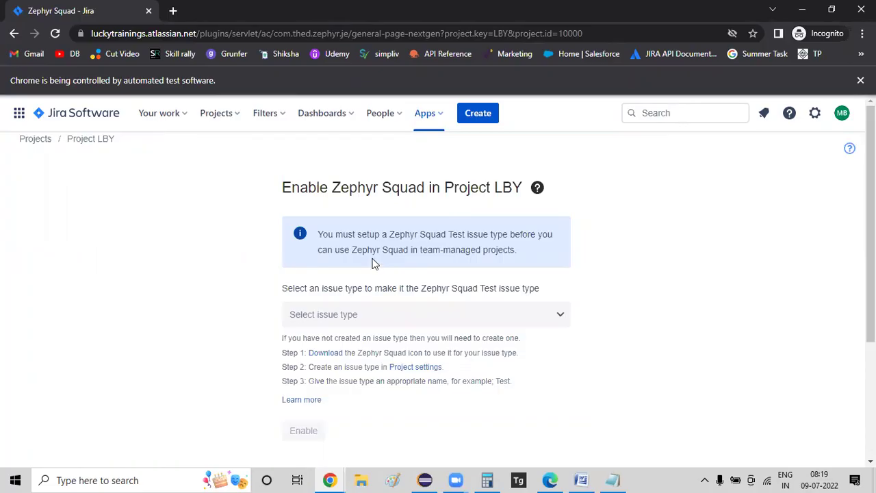
# - Choose Epic as the Zephyr Squad Test issue type
pyautogui.scroll(-2, 488, 219)
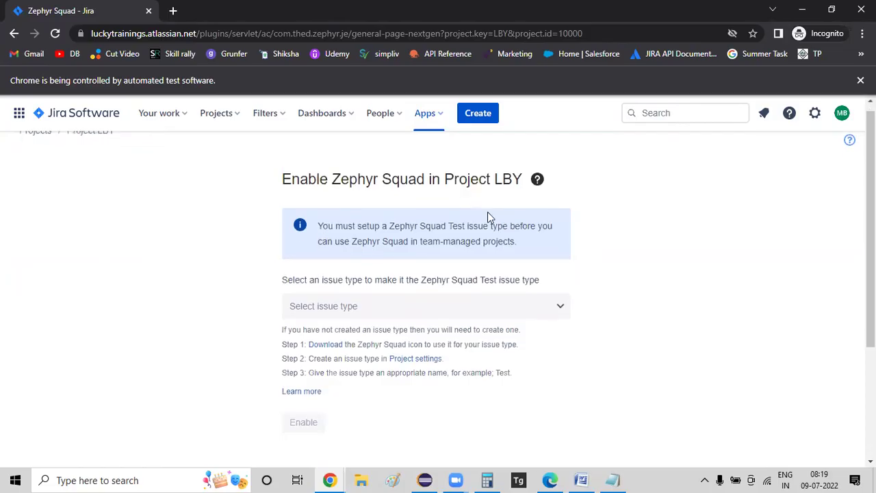
pyautogui.scroll(2, 513, 230)
pyautogui.moveTo(327, 237); pyautogui.dragTo(529, 262)
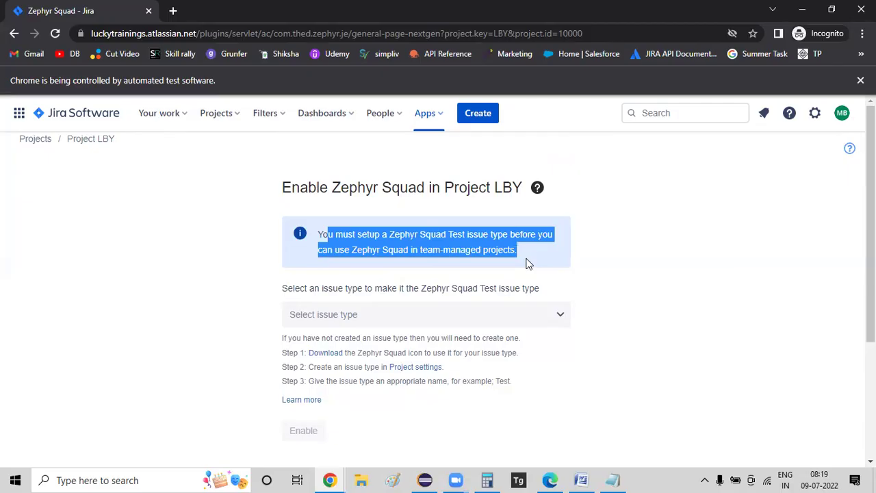
pyautogui.click(393, 315)
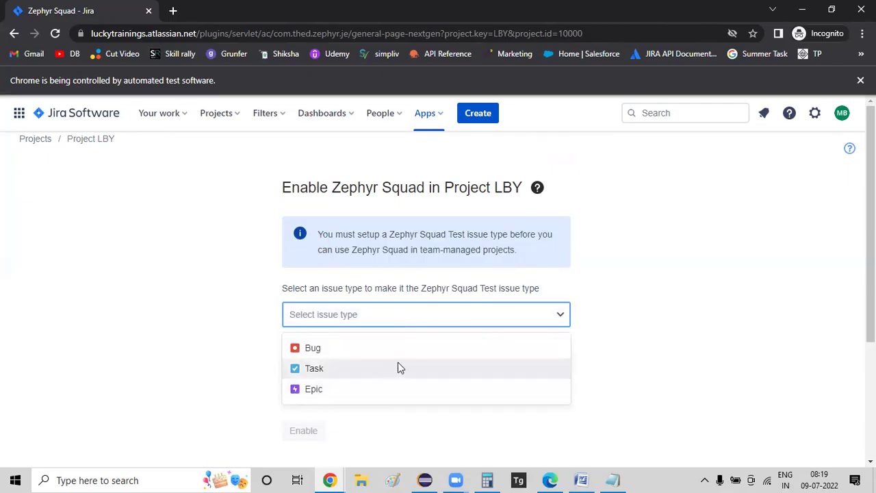
pyautogui.scroll(-1, 397, 367)
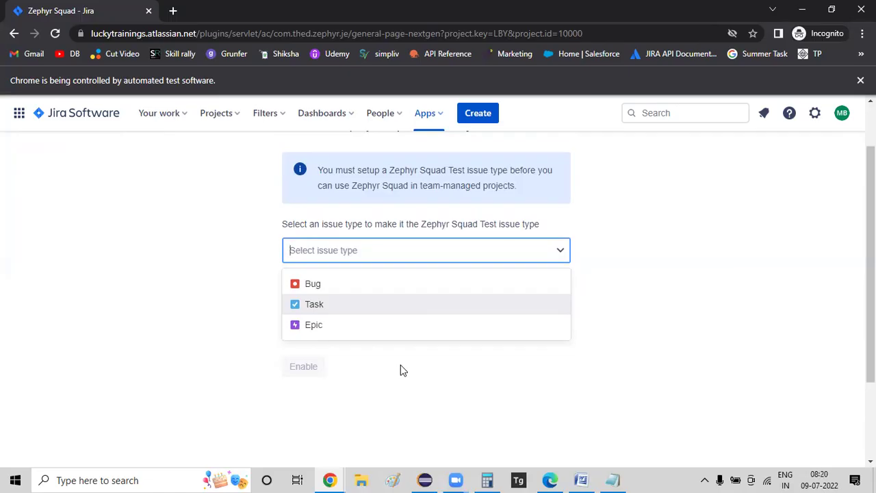
pyautogui.click(313, 326)
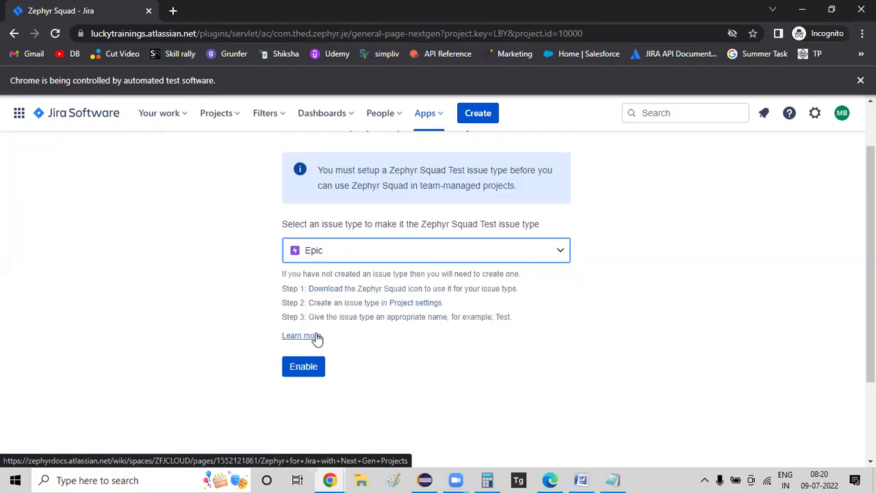
# - Check the new-issue types and cancel, then keep Epic and enable Zephyr Squad for LBY
pyautogui.click(489, 115)
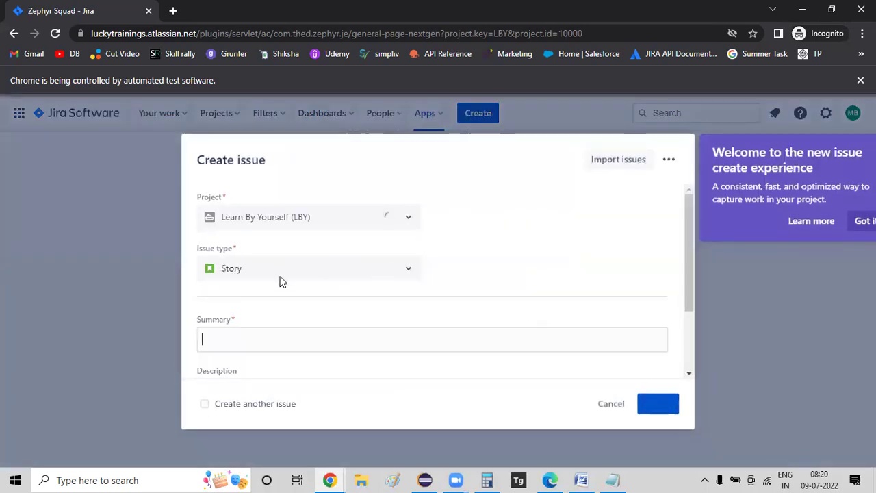
pyautogui.click(413, 271)
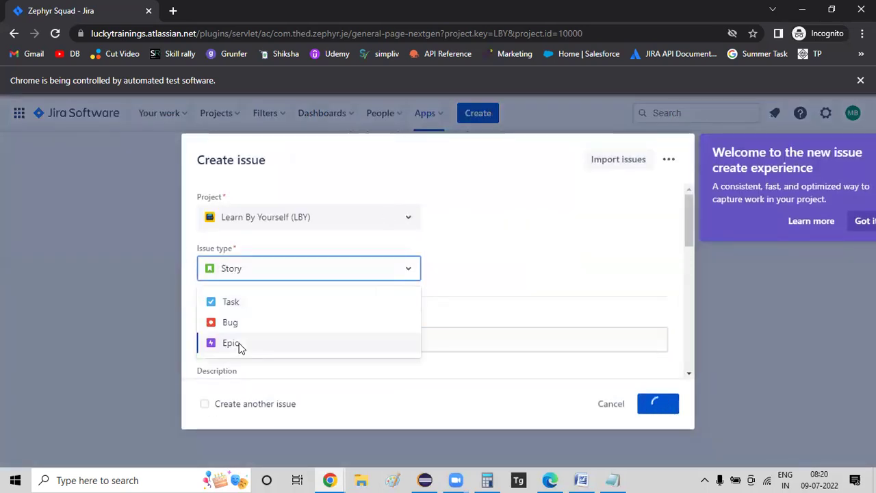
pyautogui.click(607, 406)
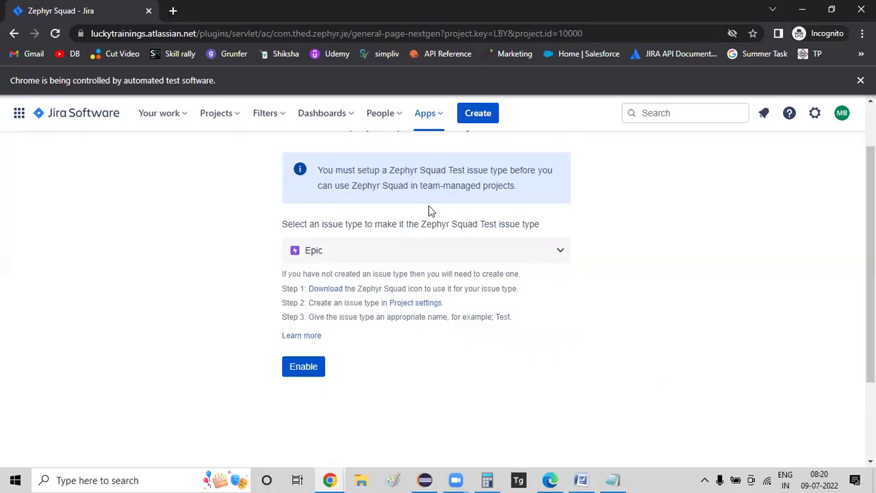
pyautogui.click(493, 247)
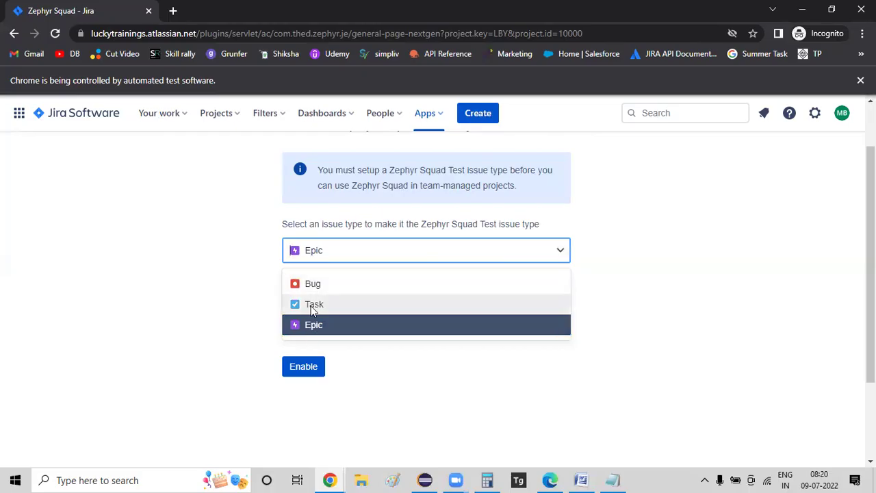
pyautogui.click(299, 325)
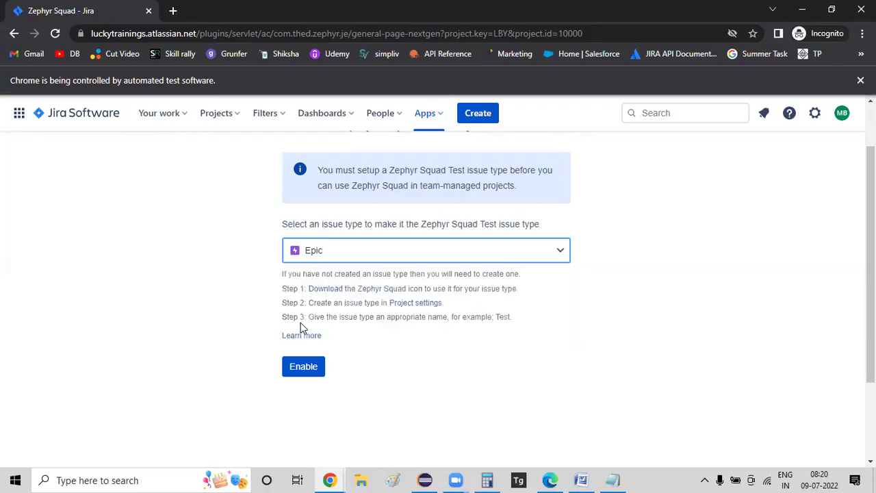
pyautogui.click(304, 374)
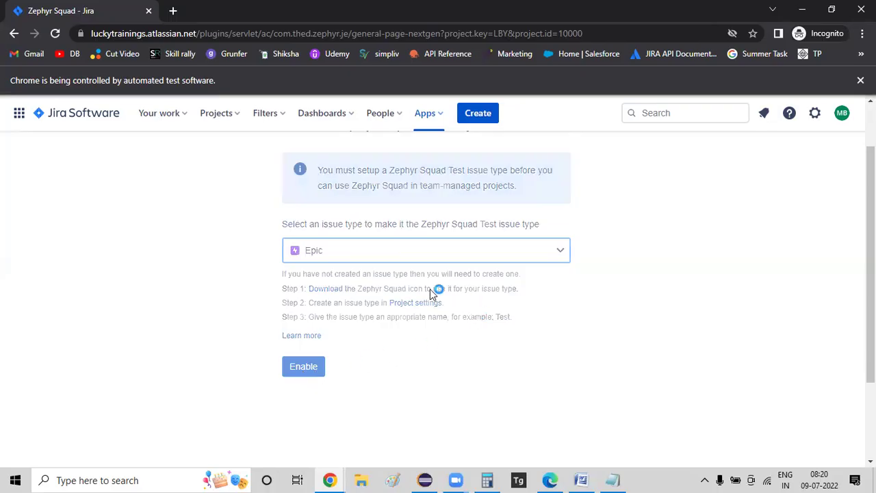
# - Step through the Zephyr Squad introduction slides and finish with Done
pyautogui.scroll(-2, 582, 329)
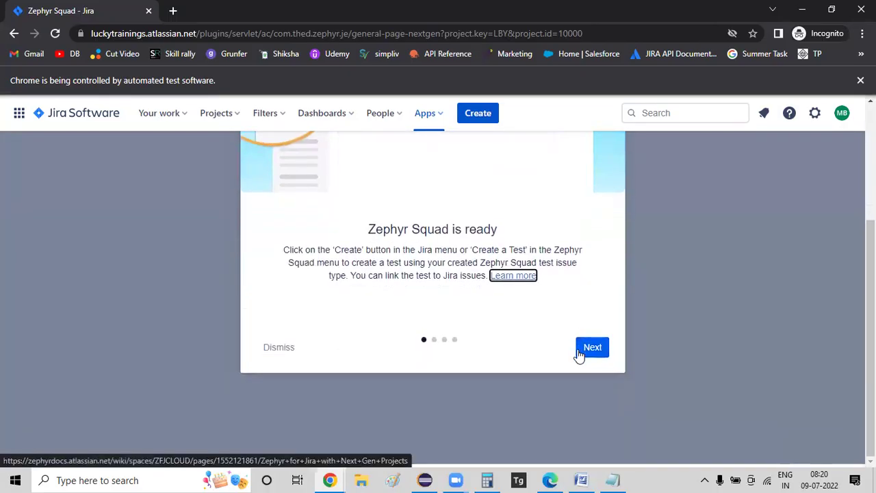
pyautogui.click(583, 351)
pyautogui.click(583, 350)
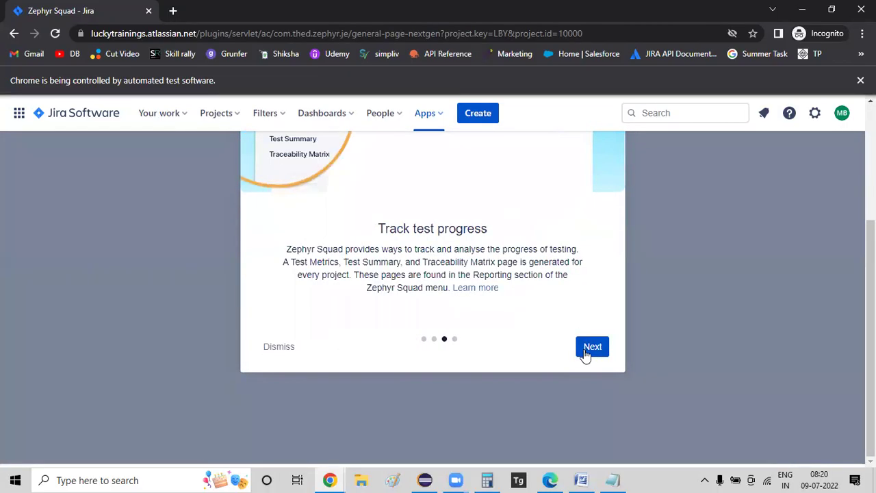
pyautogui.click(583, 351)
pyautogui.click(581, 382)
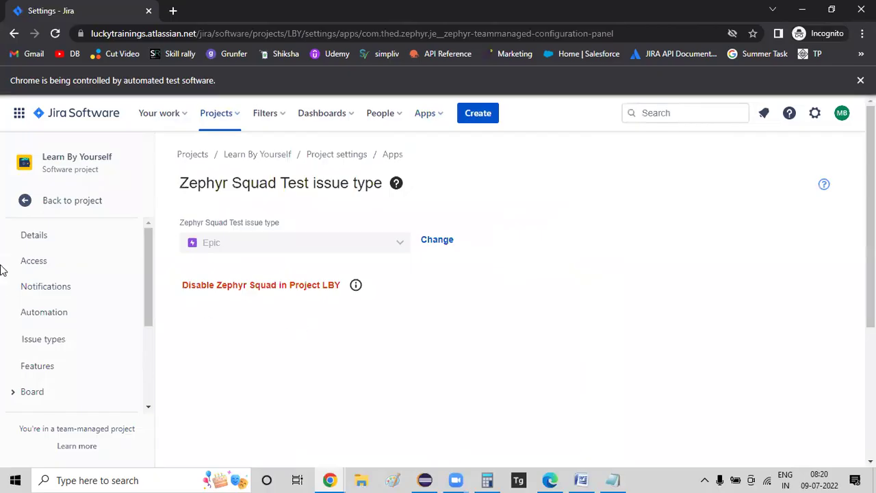
# - Reload the Zephyr Squad page through Apps, then begin a new LBY issue
pyautogui.click(433, 118)
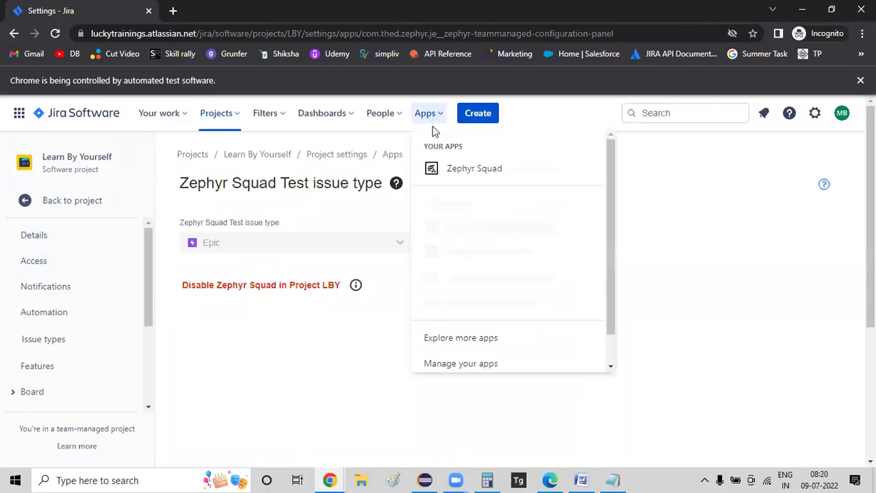
pyautogui.click(464, 172)
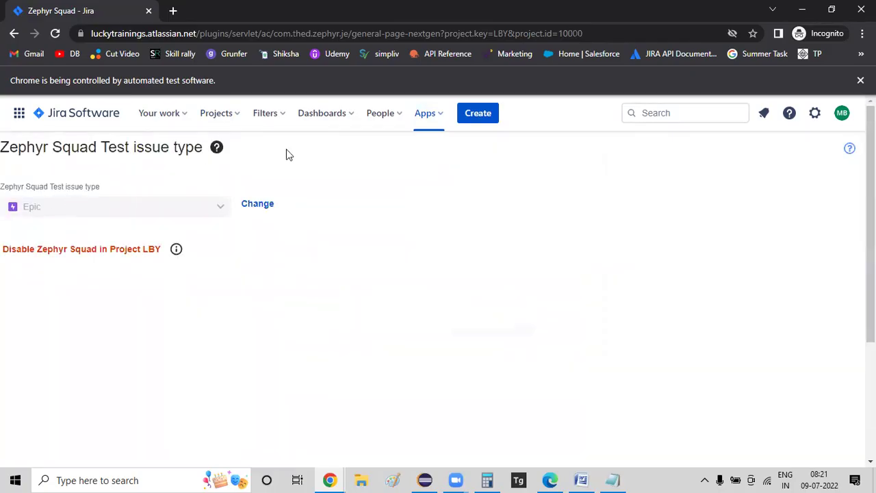
pyautogui.click(437, 122)
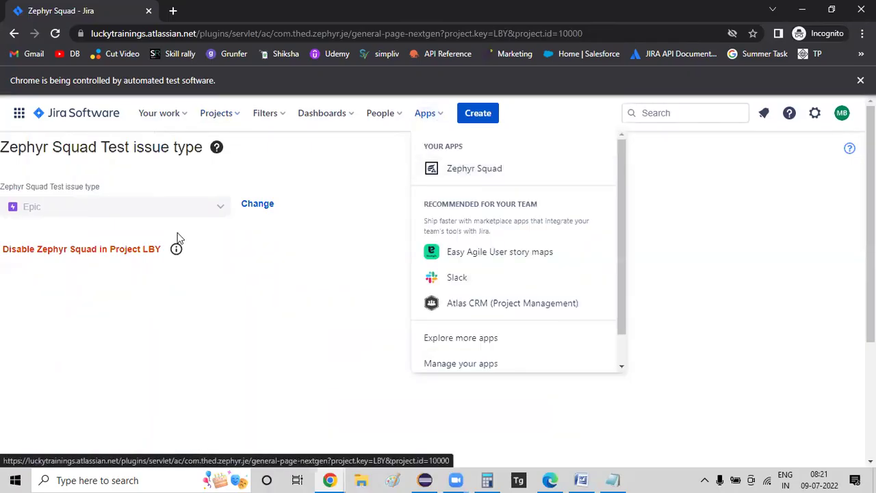
pyautogui.click(307, 334)
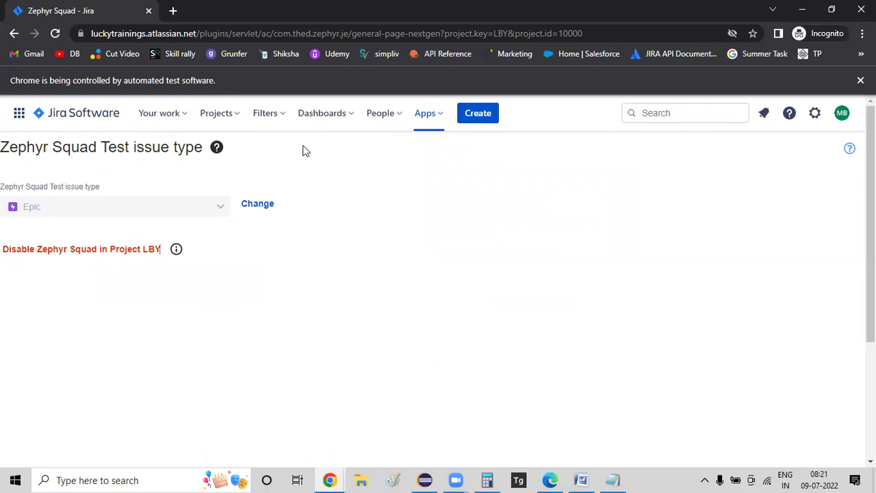
pyautogui.click(428, 120)
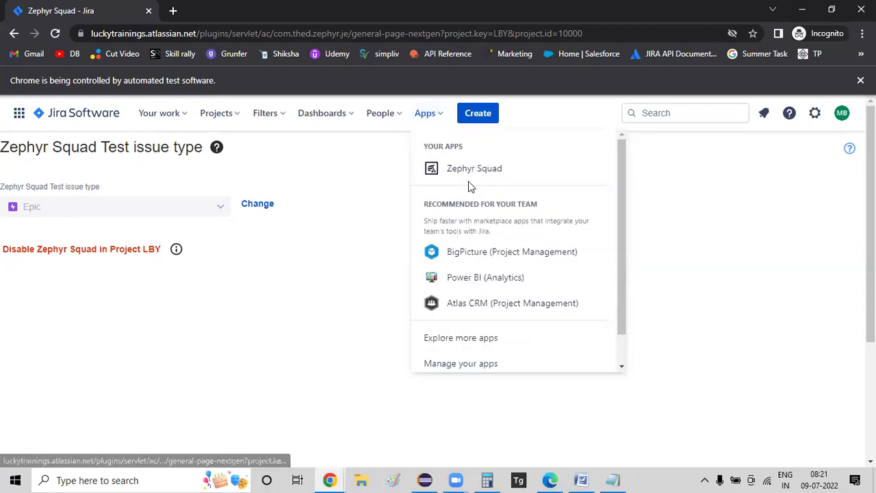
pyautogui.click(475, 173)
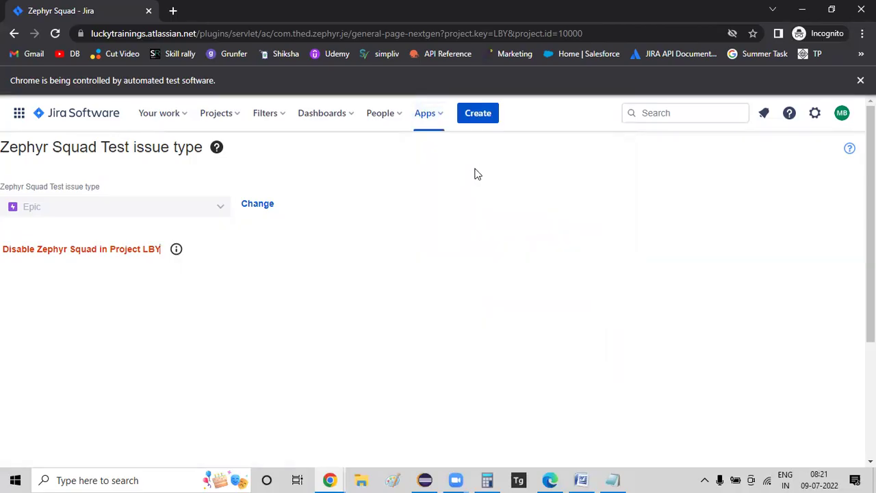
pyautogui.click(472, 115)
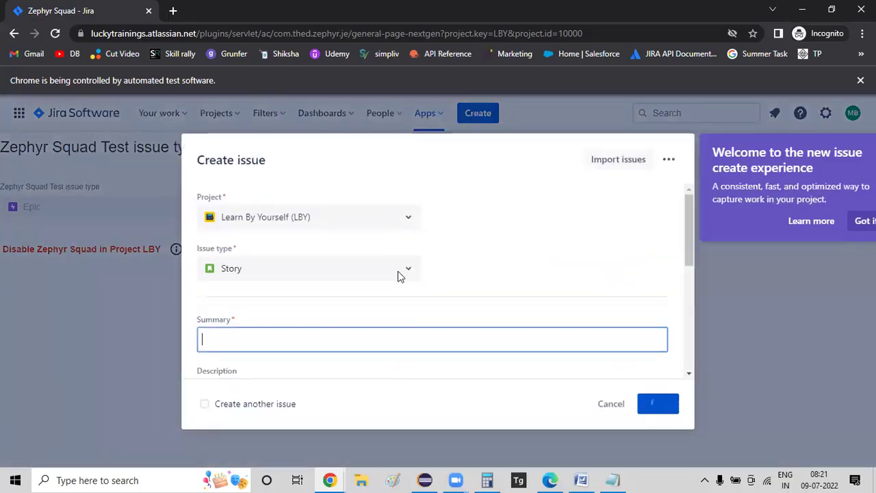
# - Make the new issue an Epic summarised 'verify lebyy login with valid credentials ==> TC Description'
pyautogui.click(400, 273)
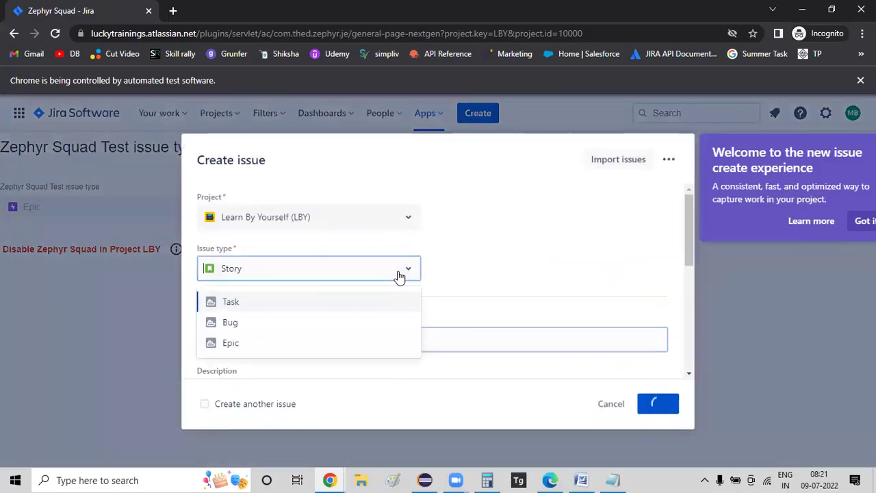
pyautogui.click(226, 342)
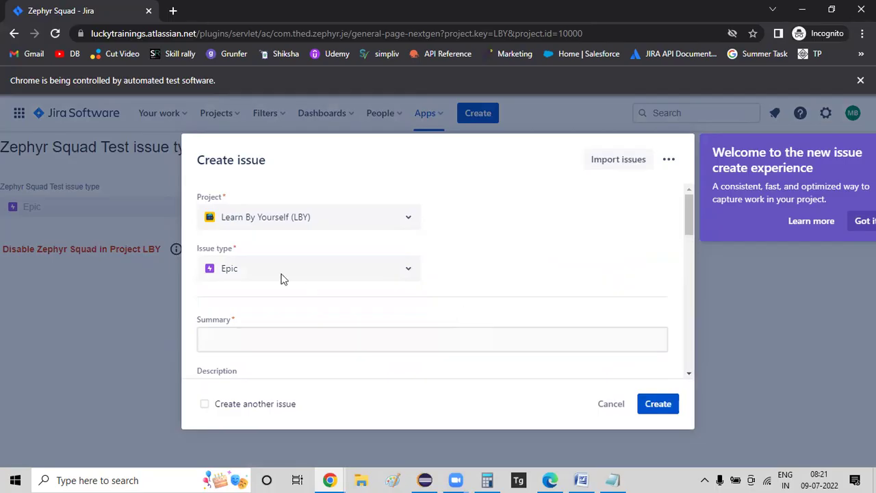
pyautogui.scroll(-1, 584, 258)
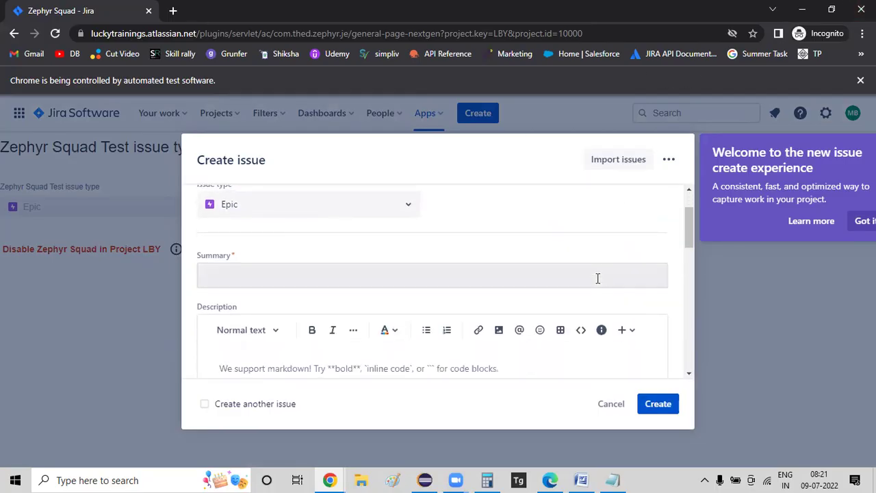
pyautogui.click(597, 279)
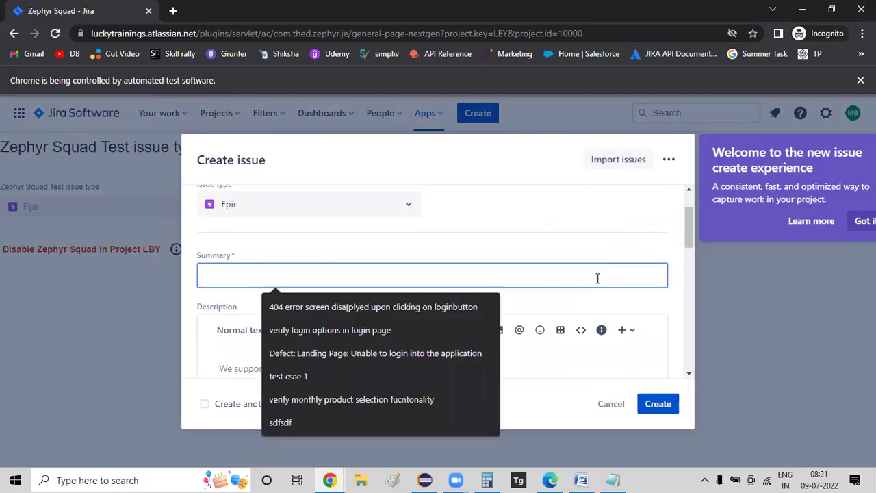
pyautogui.write('verify ')
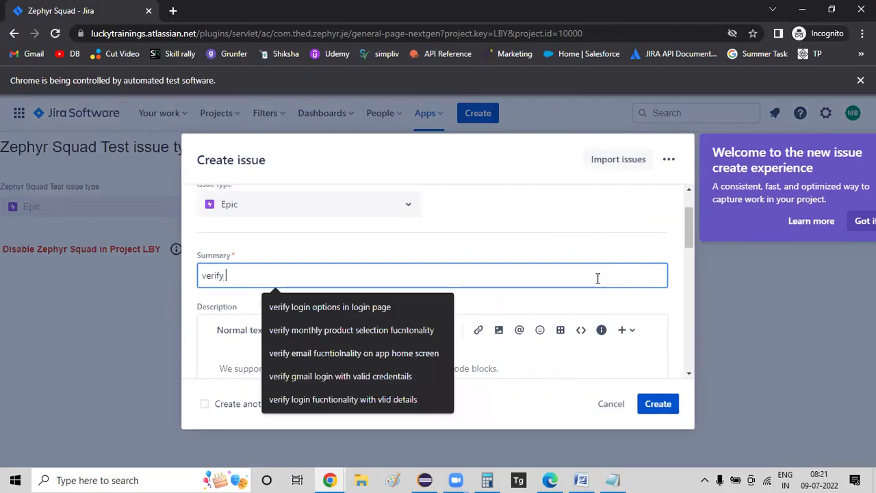
pyautogui.write('lebyy login with valid cr')
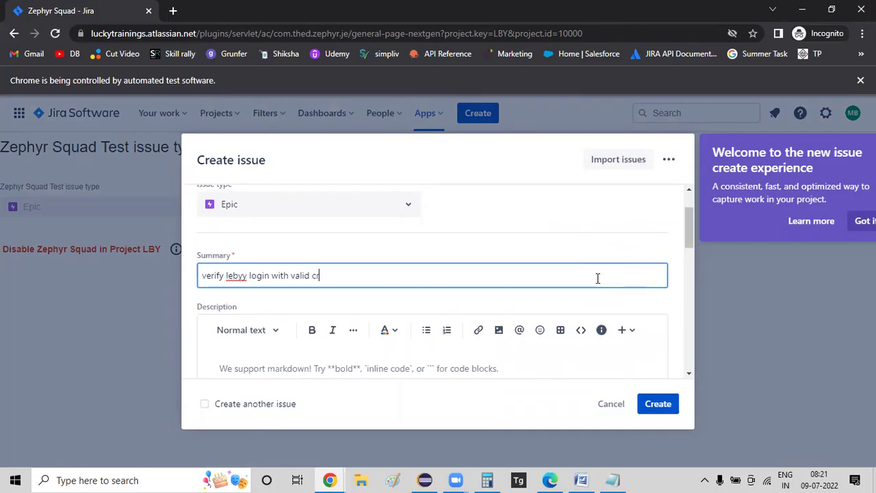
pyautogui.write('eden')
pyautogui.press('BackSpace')
pyautogui.write('endtails')
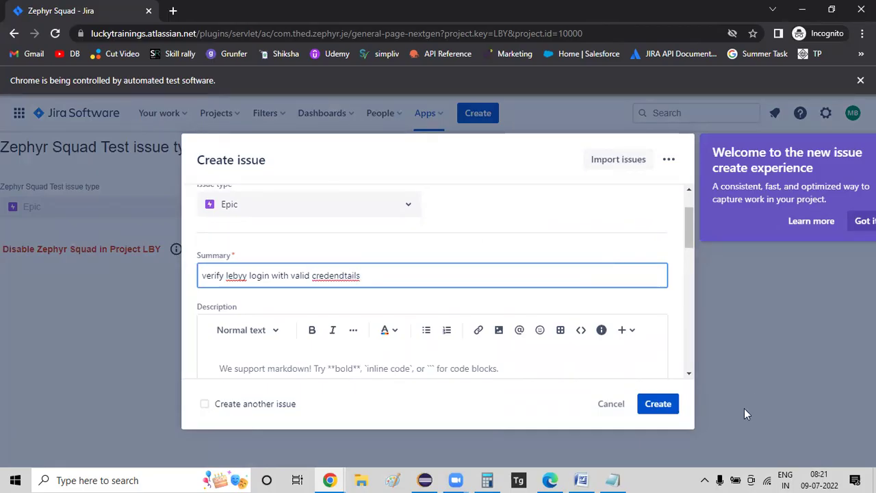
pyautogui.scroll(-1, 497, 229)
pyautogui.click(281, 306)
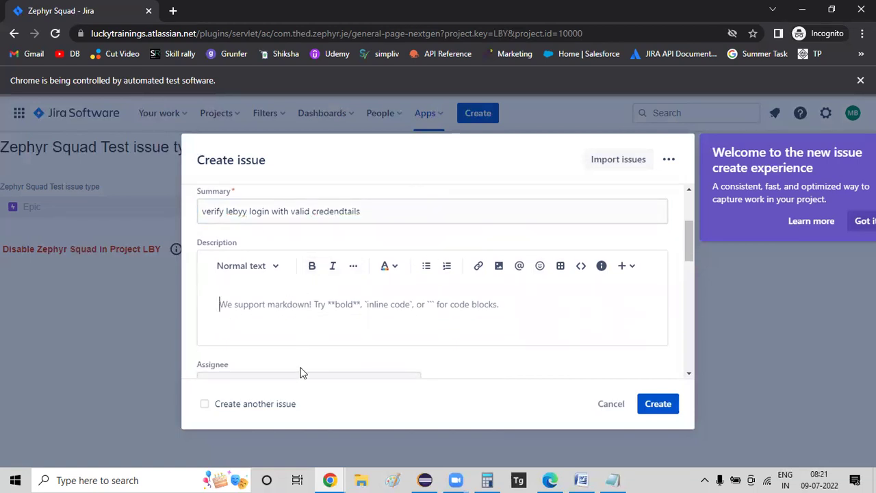
pyautogui.click(440, 206)
pyautogui.write('= =>')
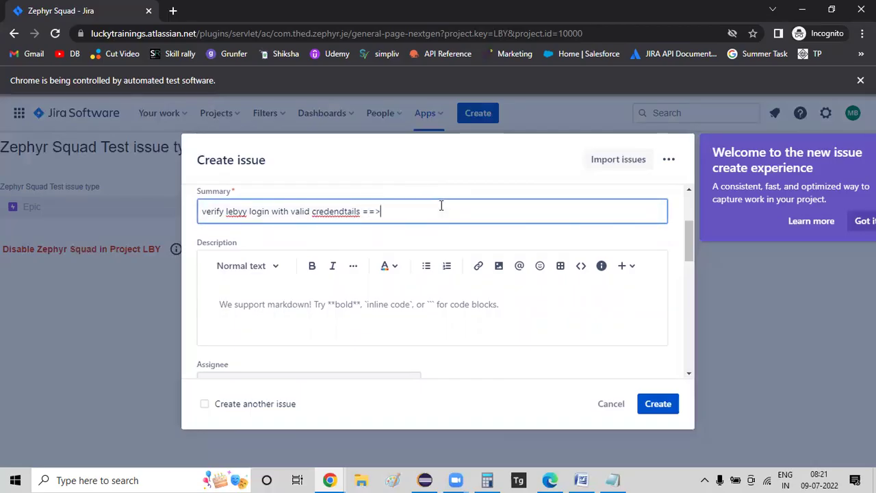
pyautogui.write(' TC Name')
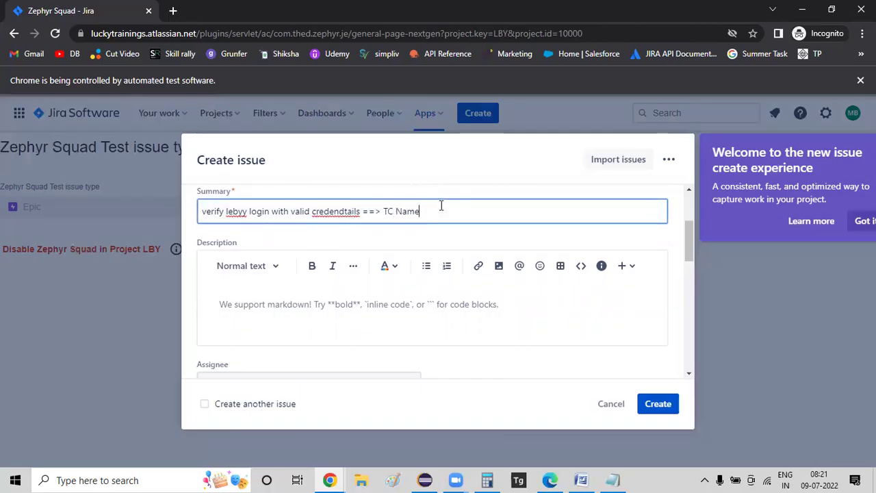
pyautogui.hotkey('shift', 'Left')
pyautogui.hotkey('shift', 'Left')
pyautogui.hotkey('shift', 'Left')
pyautogui.hotkey('shift', 'Left')
pyautogui.write('Description')
# - Describe it as verifying login functionality with valid credentials and create the issue
pyautogui.click(292, 297)
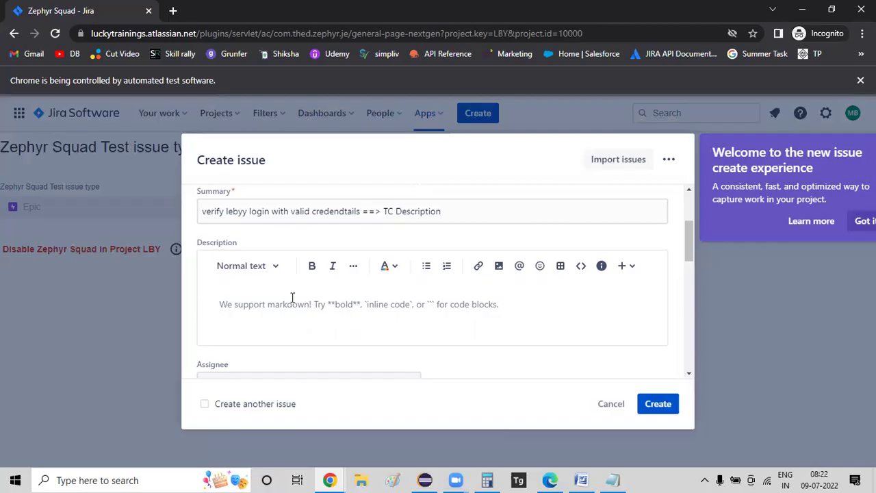
pyautogui.write('In this te')
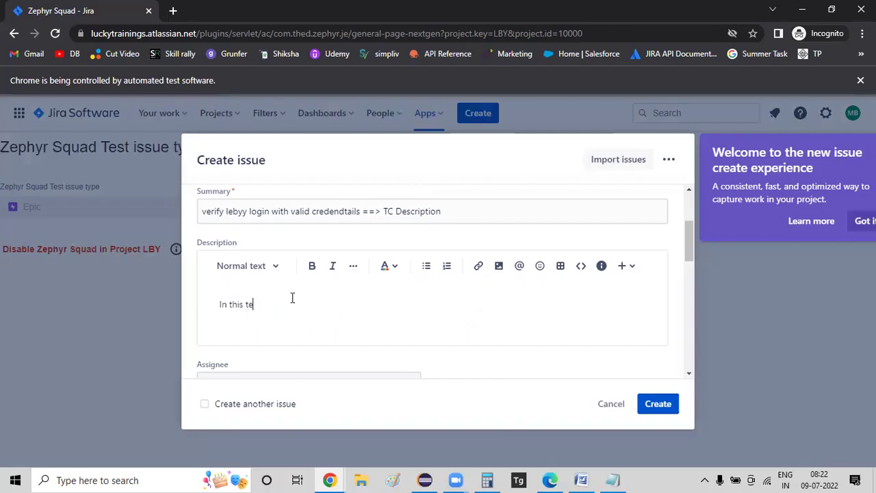
pyautogui.write('st case we are going to verify the login ffucntioanlity with v')
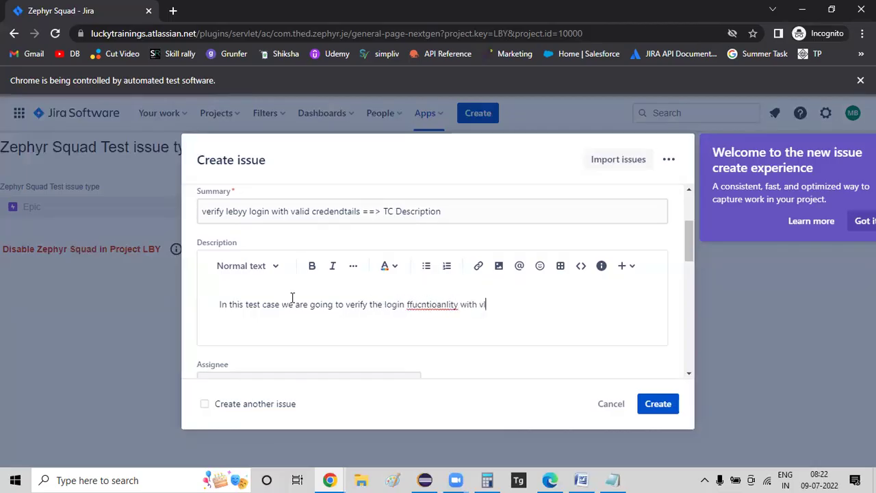
pyautogui.write('alid credentails')
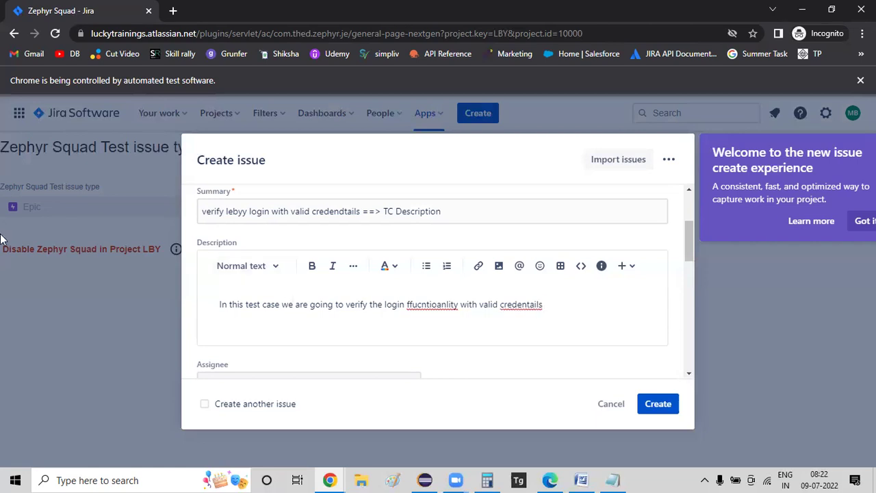
pyautogui.scroll(-3, 526, 303)
pyautogui.scroll(-6, 526, 303)
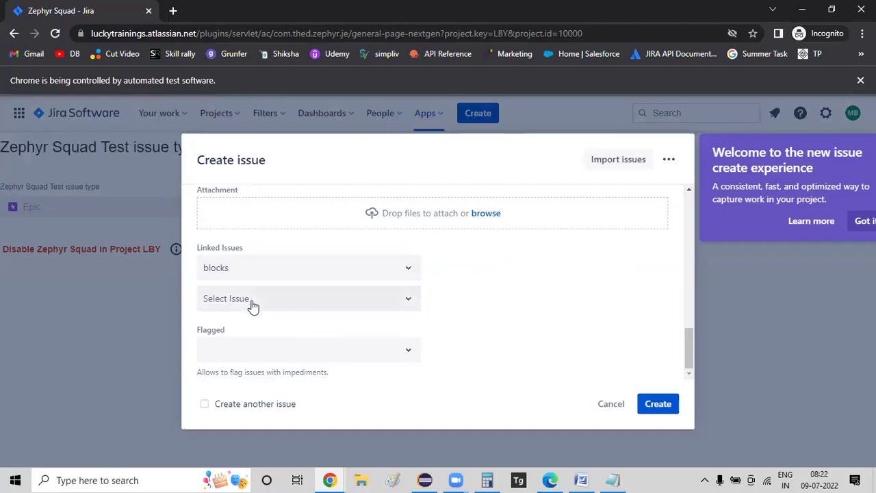
pyautogui.click(660, 403)
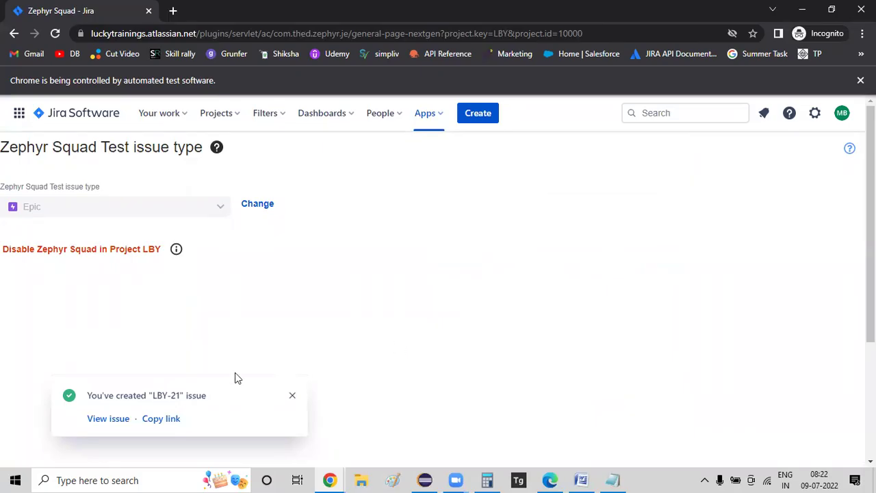
# - Open LBY-21 in a new tab and scroll through its Zephyr test sections
pyautogui.keyDown('ctrl'); pyautogui.click(100, 422); pyautogui.keyUp('ctrl')
pyautogui.click(229, 10)
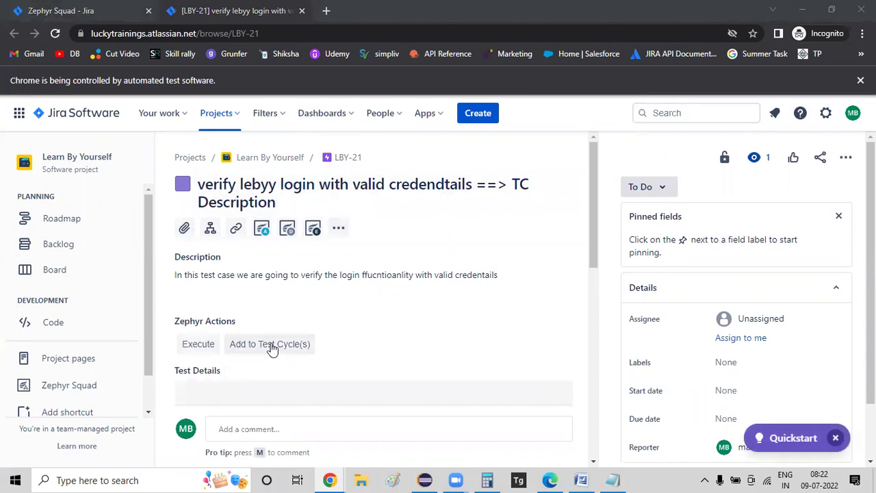
pyautogui.scroll(-2, 377, 286)
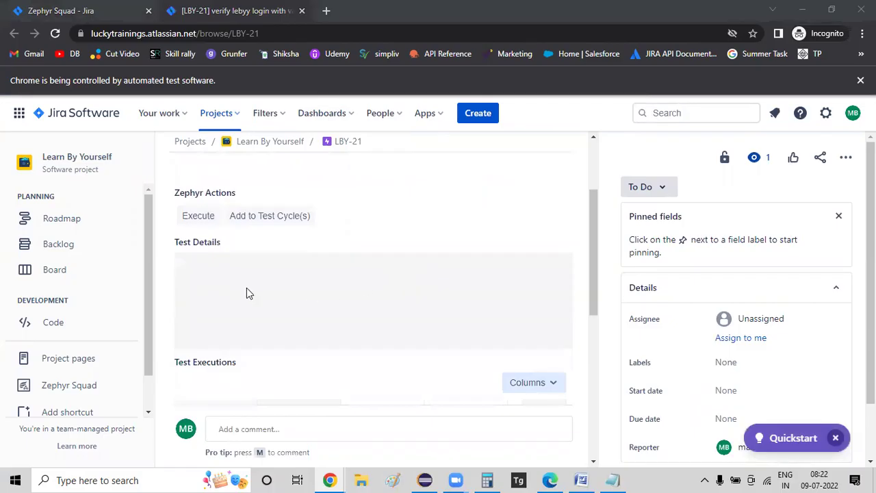
pyautogui.scroll(-2, 249, 293)
pyautogui.scroll(-3, 300, 267)
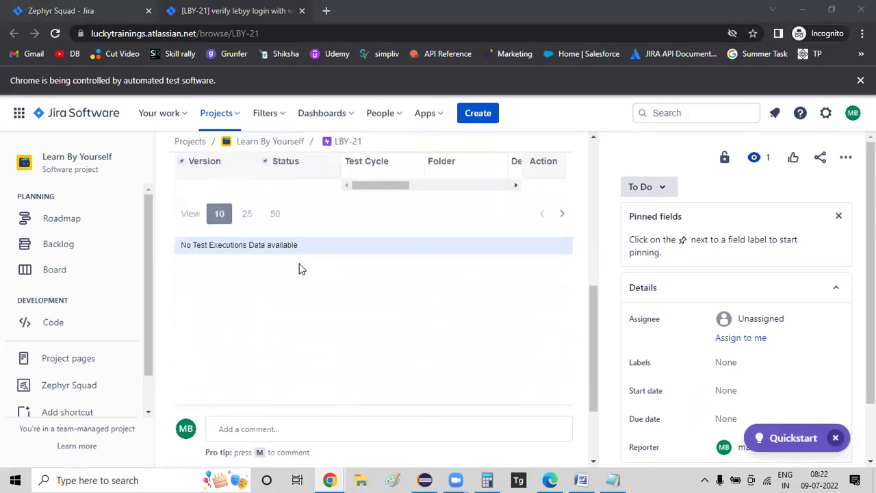
pyautogui.scroll(4, 299, 267)
pyautogui.scroll(3, 299, 268)
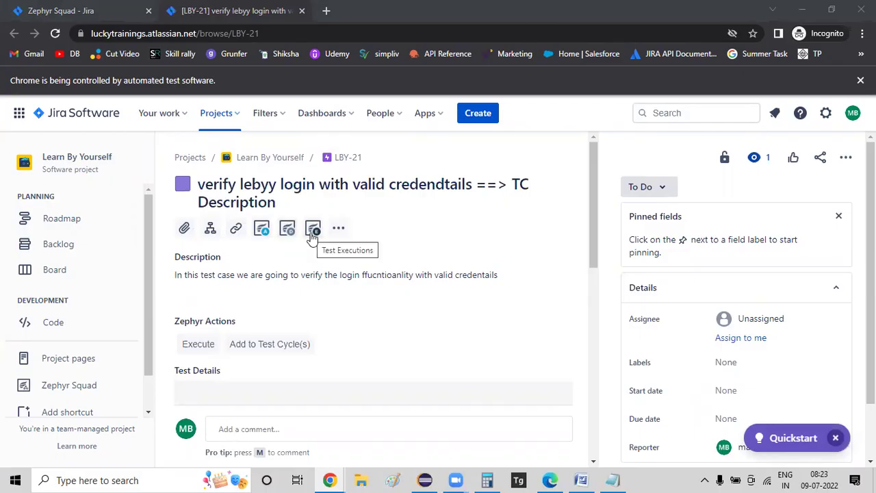
pyautogui.scroll(-1, 257, 228)
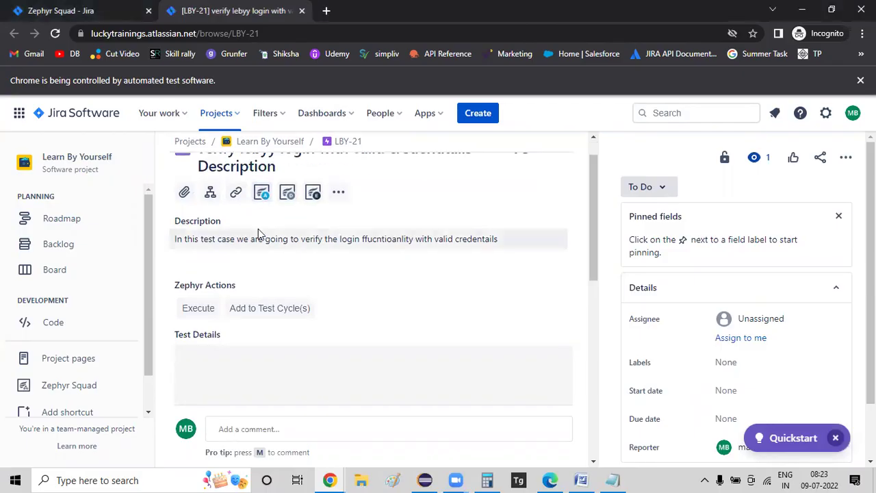
pyautogui.scroll(-5, 319, 299)
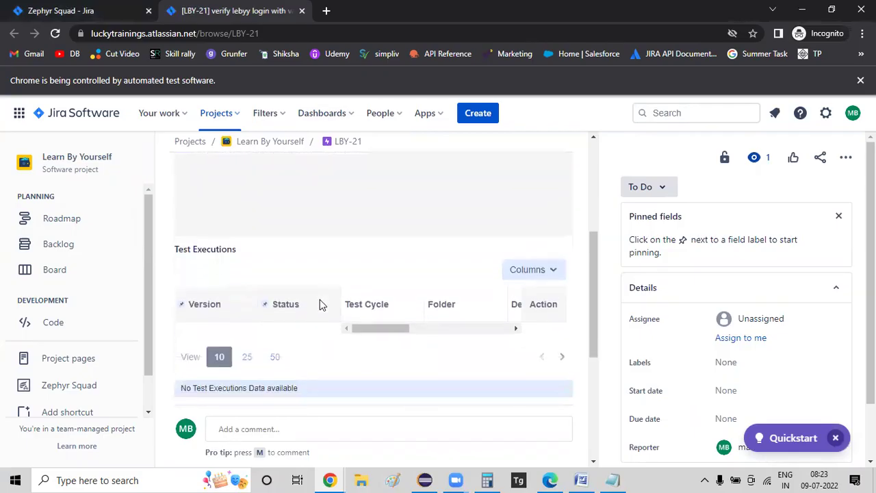
pyautogui.scroll(6, 318, 301)
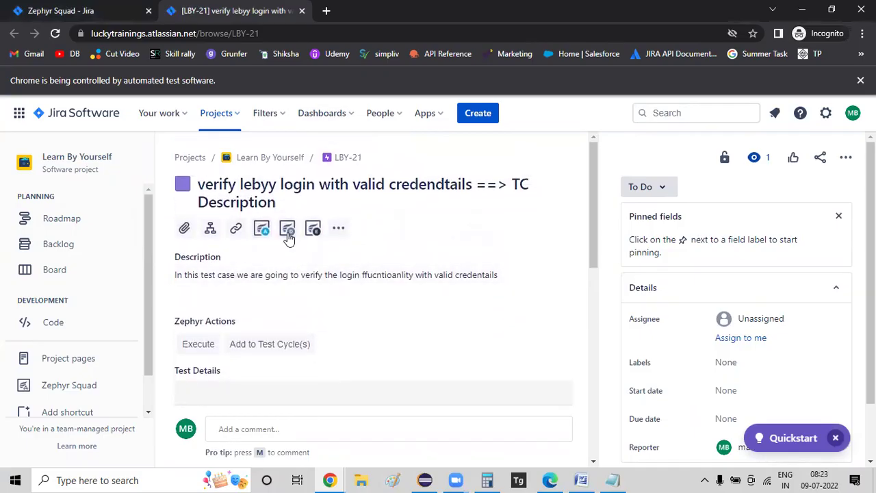
pyautogui.scroll(-2, 288, 233)
# - Try Add to Test Cycle(s) on LBY-21 and review the page
pyautogui.click(287, 231)
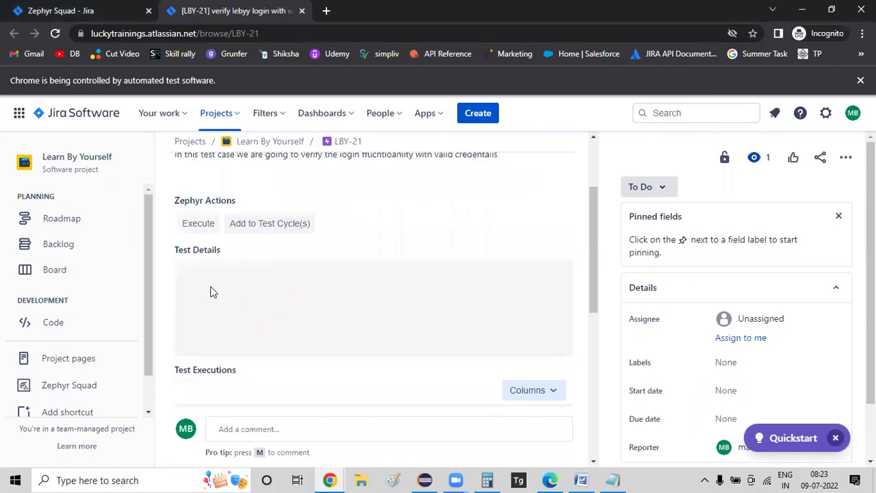
pyautogui.scroll(-2, 212, 290)
pyautogui.scroll(3, 220, 288)
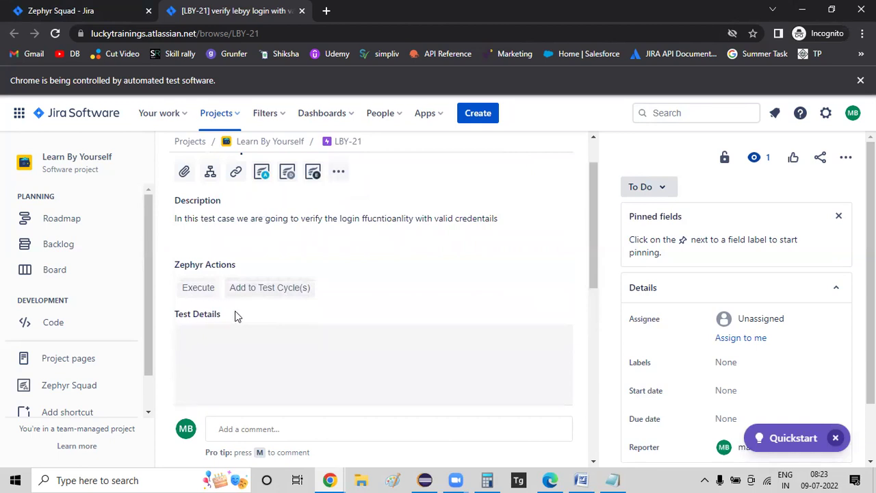
pyautogui.scroll(1, 235, 311)
pyautogui.scroll(-2, 235, 315)
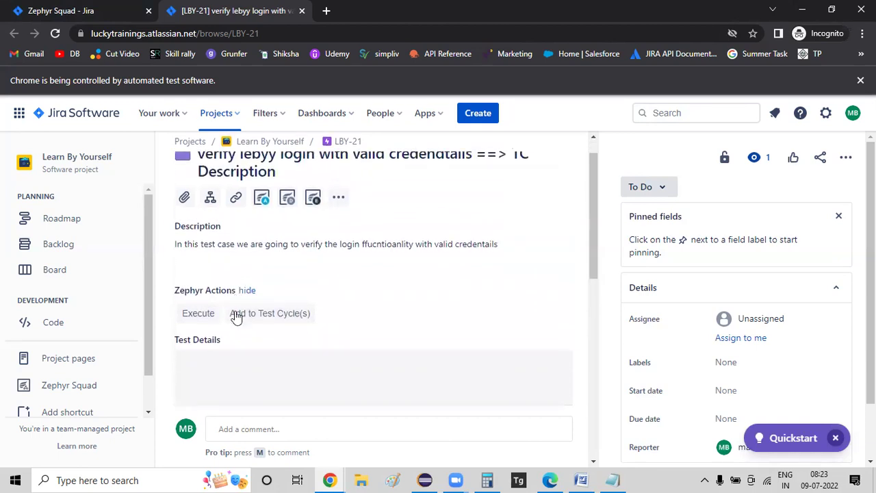
pyautogui.scroll(-1, 85, 340)
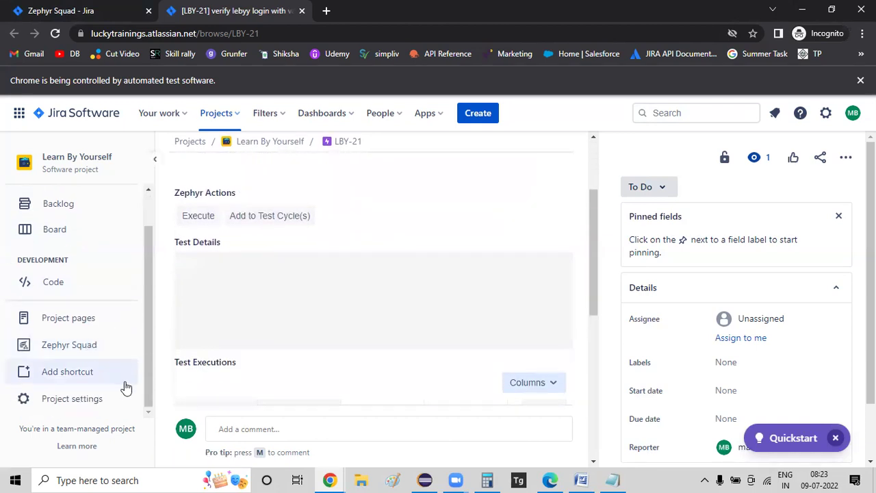
# - Open the project's Zephyr Test Cases list showing LBY-21, declining the browser notification prompt
pyautogui.click(48, 344)
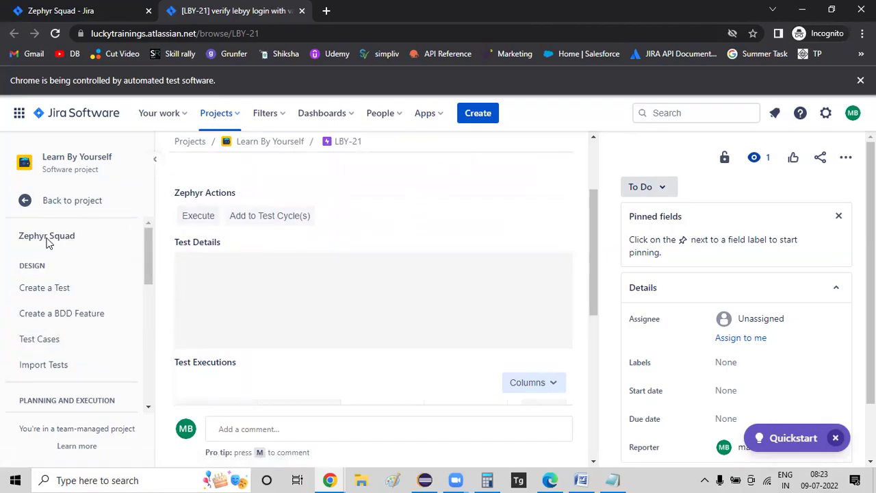
pyautogui.click(47, 342)
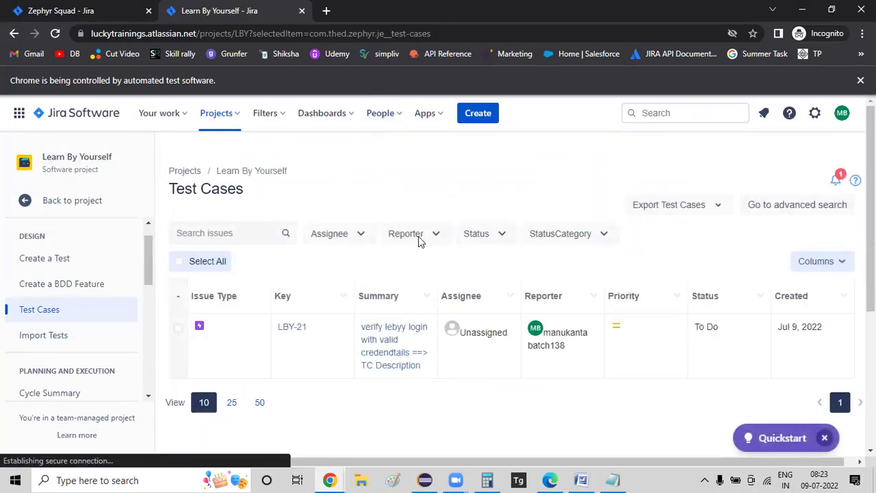
pyautogui.scroll(-2, 463, 306)
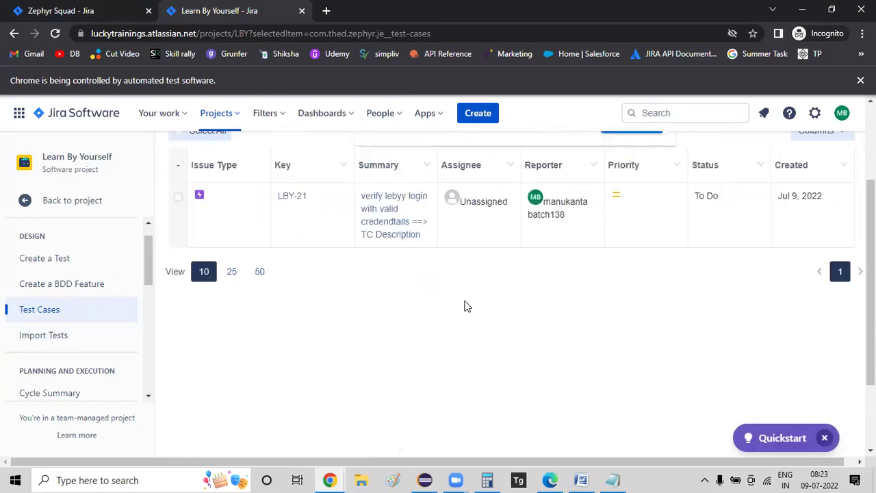
pyautogui.scroll(-3, 464, 302)
pyautogui.scroll(4, 465, 300)
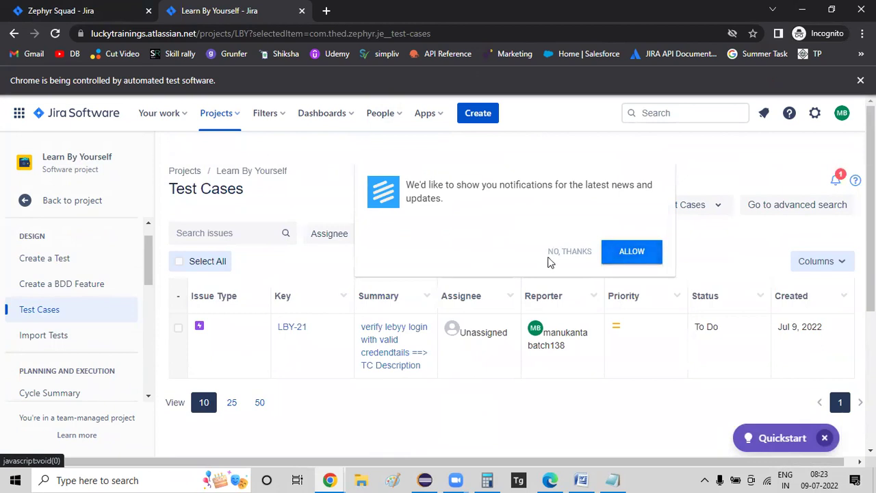
pyautogui.click(567, 253)
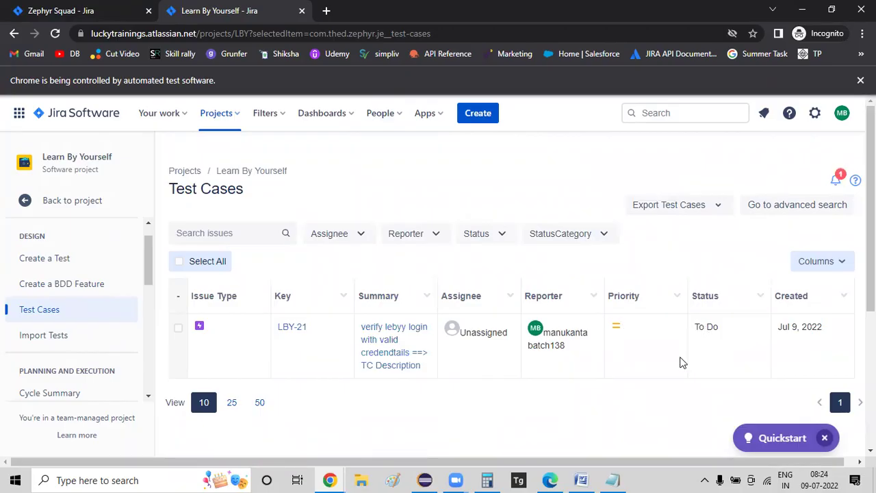
pyautogui.scroll(-1, 681, 363)
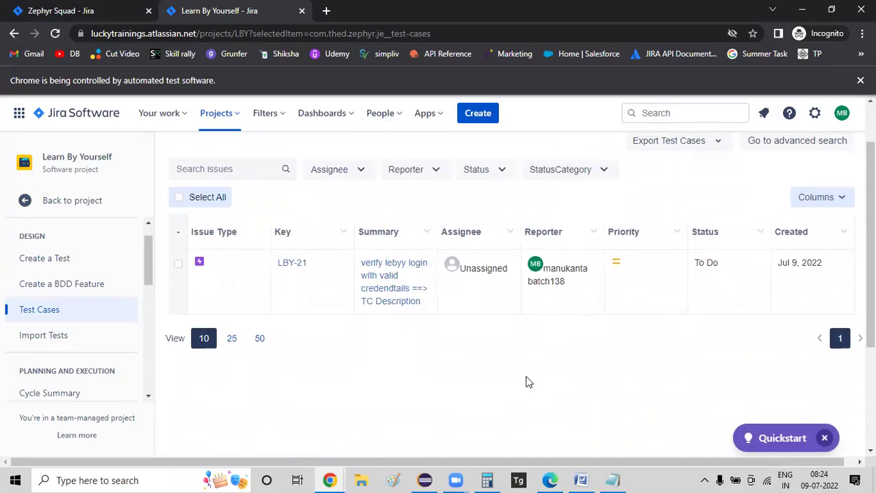
pyautogui.scroll(-2, 86, 288)
pyautogui.scroll(2, 92, 301)
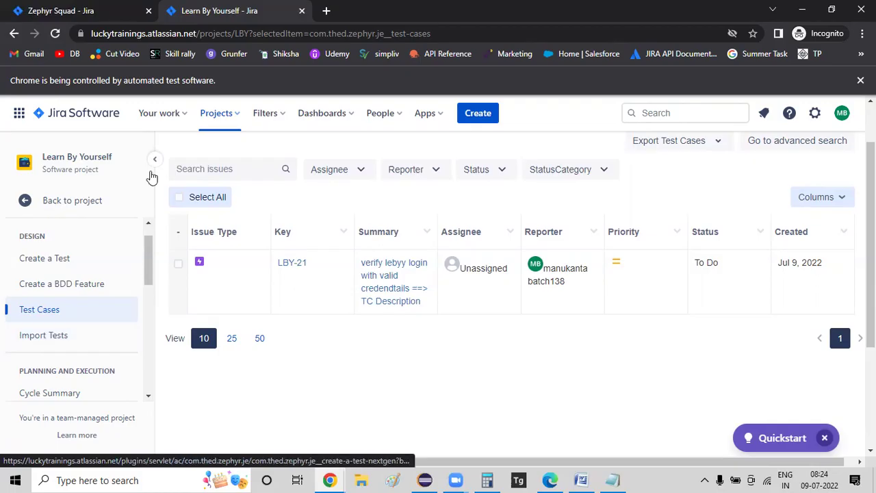
# - Open the Cycle Summary, then bring the Word notes document to the front
pyautogui.scroll(-1, 62, 295)
pyautogui.scroll(-3, 61, 296)
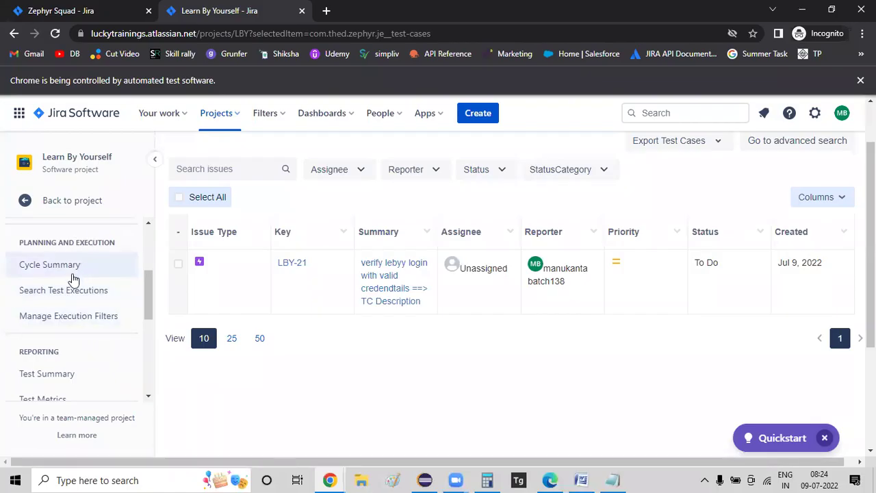
pyautogui.scroll(-2, 115, 296)
pyautogui.scroll(-6, 116, 298)
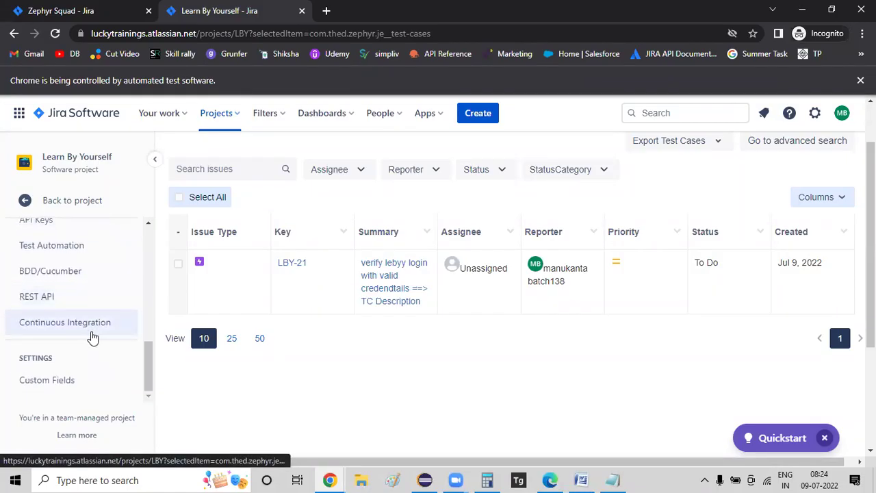
pyautogui.scroll(6, 91, 336)
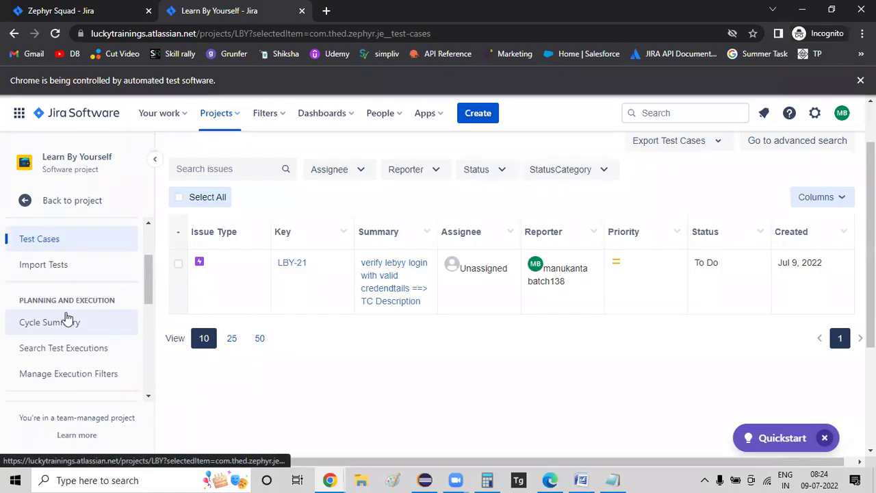
pyautogui.click(60, 326)
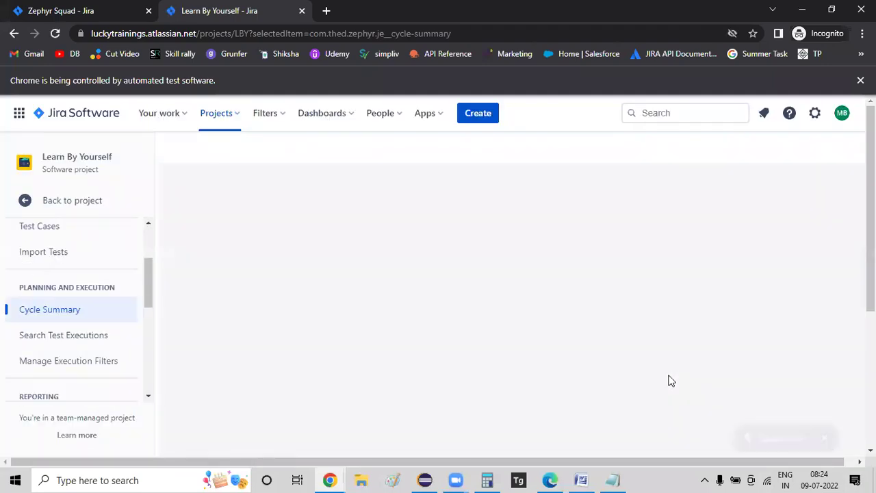
pyautogui.click(580, 479)
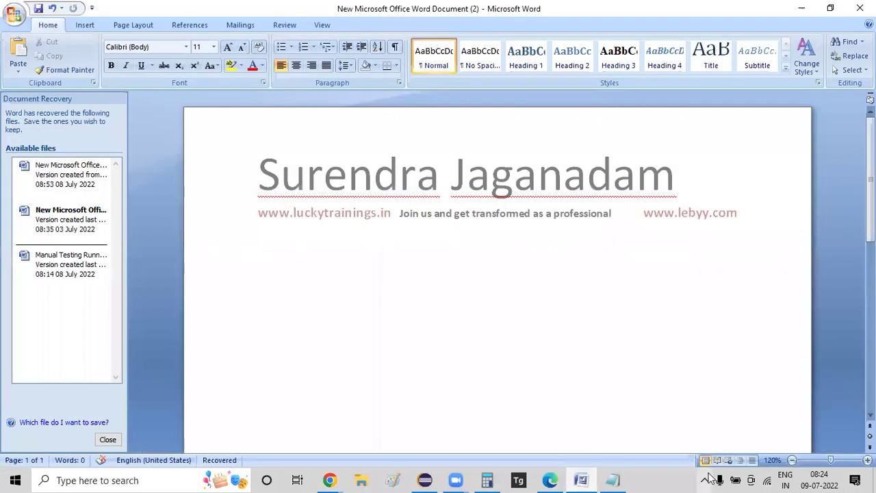
# - Discard the recovered files and note Test cycle, Test execution and Test cases in Word
pyautogui.click(108, 438)
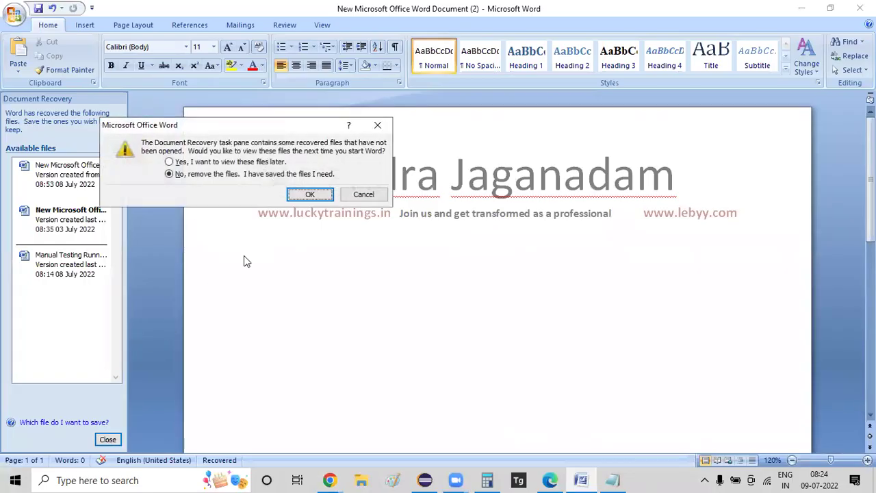
pyautogui.click(307, 196)
pyautogui.write('Te')
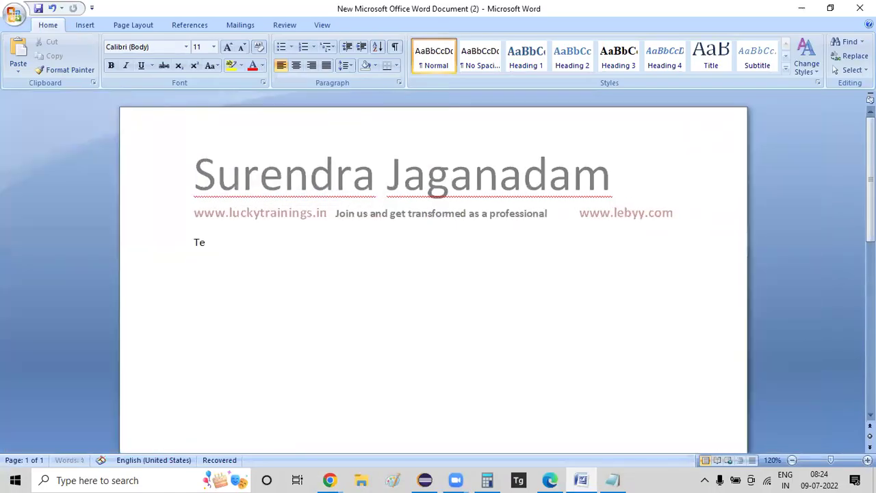
pyautogui.write('Test execution')
pyautogui.press('Return')
pyautogui.write('Test ca')
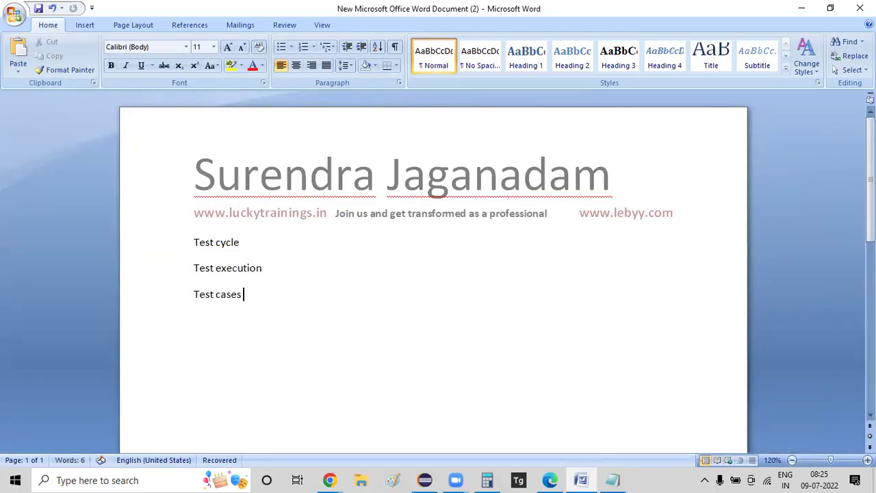
pyautogui.hotkey('ctrl', 'a')
pyautogui.hotkey('alt', 'Tab')
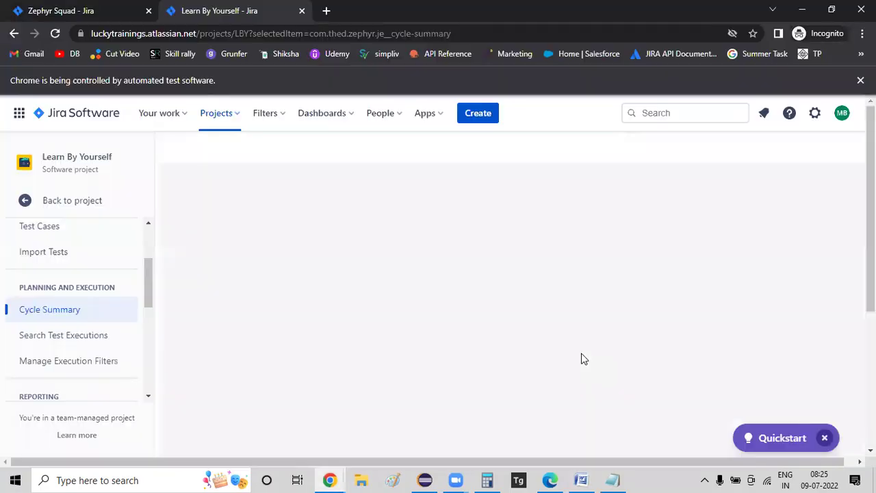
# - Reload the Cycle Summary, then open the Test Cases list in a new tab
pyautogui.click(24, 313)
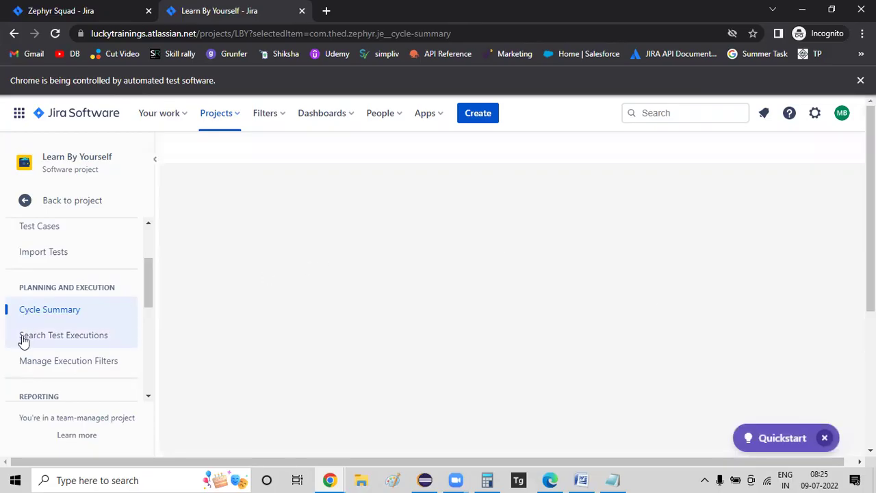
pyautogui.scroll(-3, 119, 309)
pyautogui.scroll(-3, 82, 306)
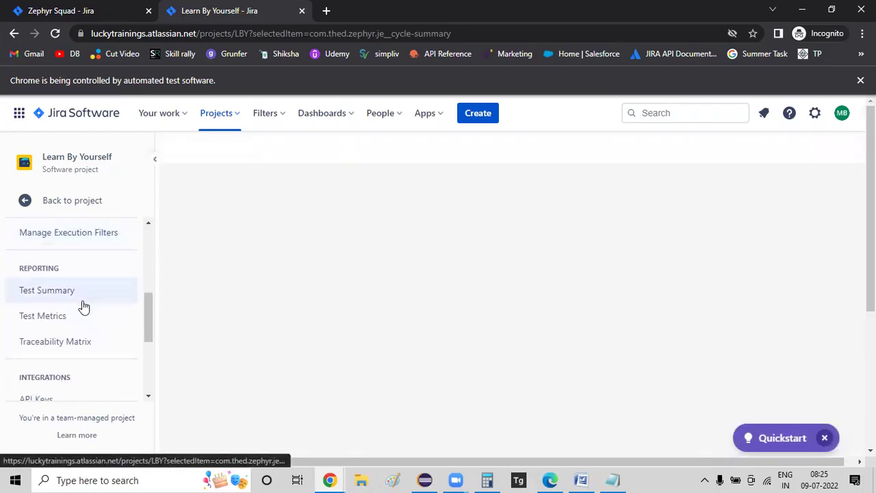
pyautogui.scroll(10, 84, 304)
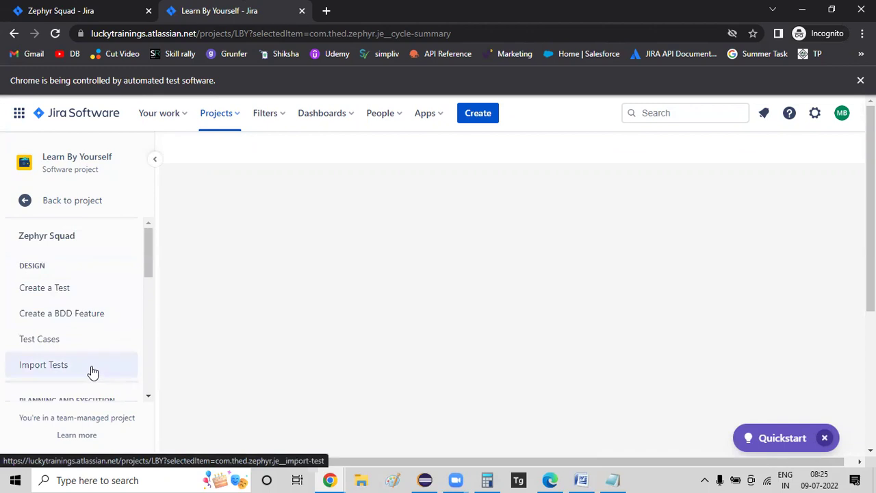
pyautogui.scroll(-1, 97, 347)
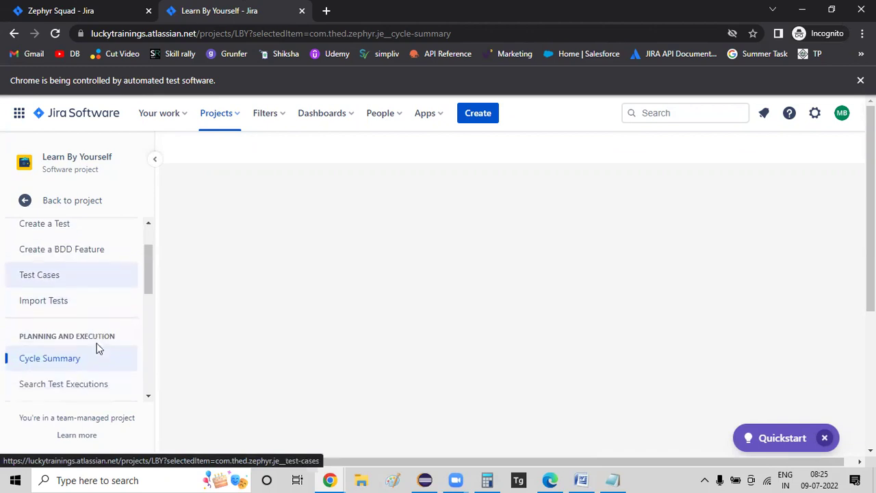
pyautogui.click(45, 357)
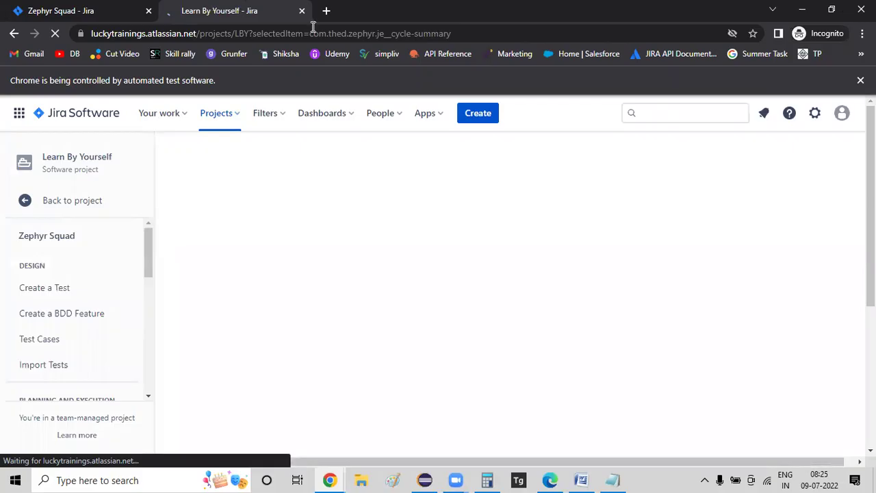
pyautogui.scroll(1, 69, 270)
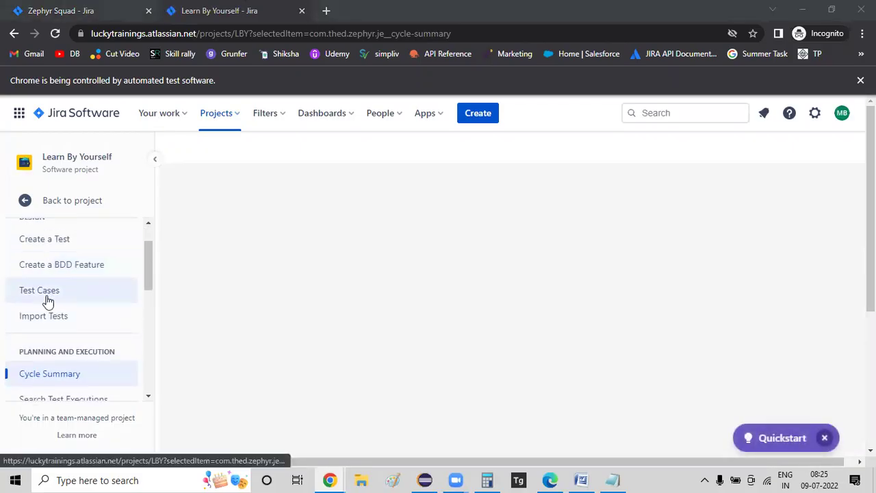
pyautogui.middleClick(47, 301)
pyautogui.click(335, 9)
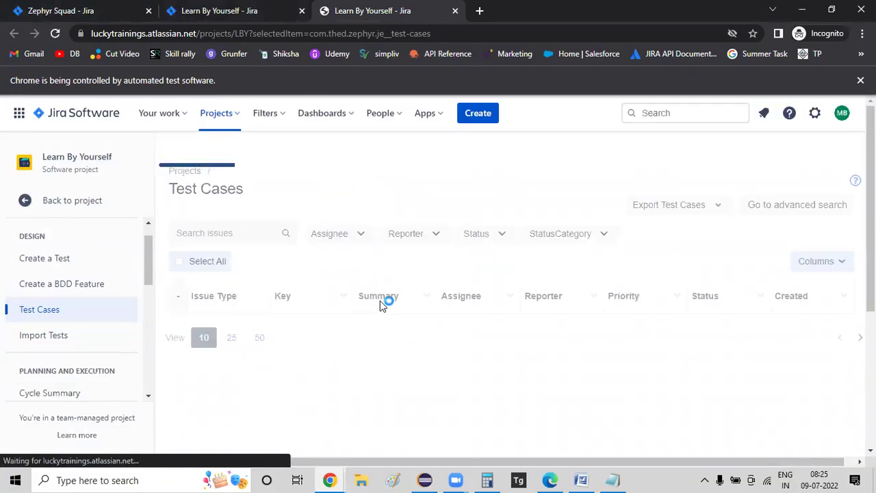
# - Open LBY-21 from the Test Cases table and bring up Add to Test Cycle(s)
pyautogui.click(290, 328)
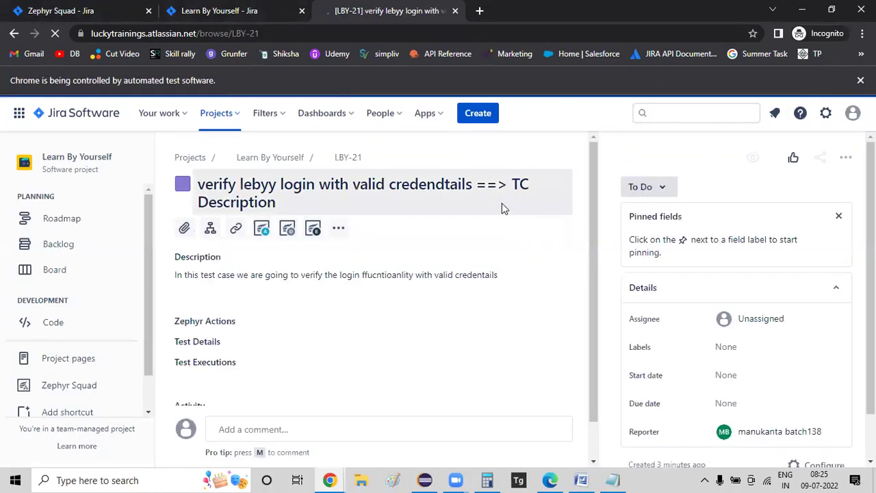
pyautogui.scroll(-1, 419, 292)
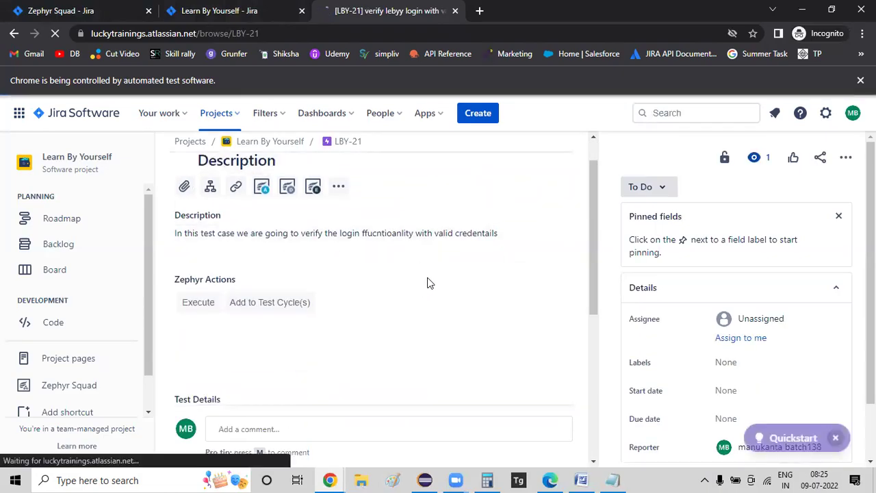
pyautogui.click(270, 303)
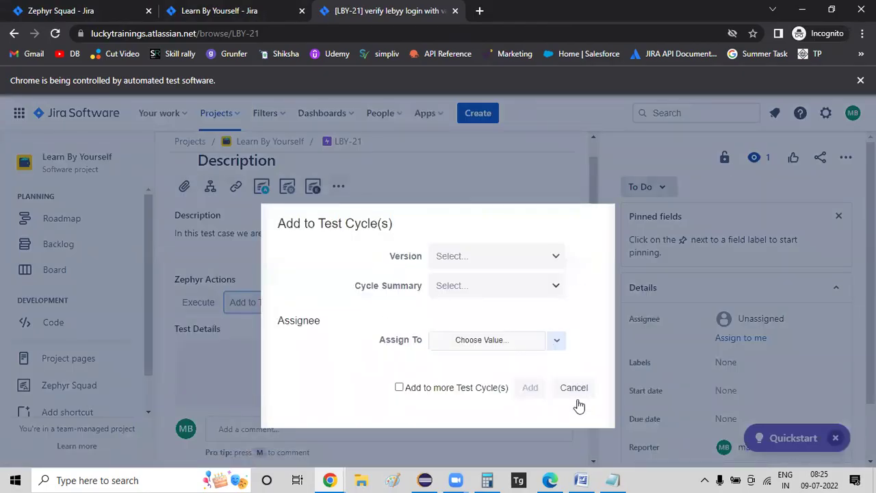
# - Pick the Unscheduled version and Create New Cycle, name it SmokeTest, and add LBY-21
pyautogui.click(498, 263)
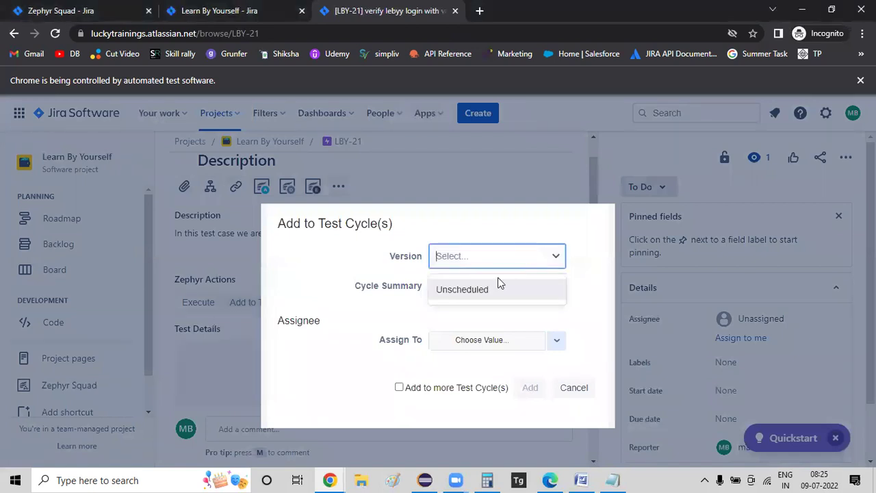
pyautogui.click(461, 291)
pyautogui.click(508, 294)
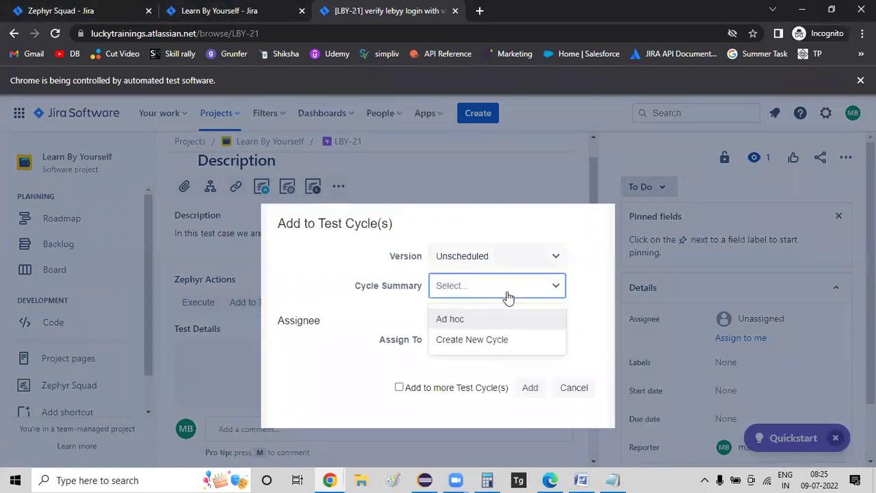
pyautogui.click(477, 342)
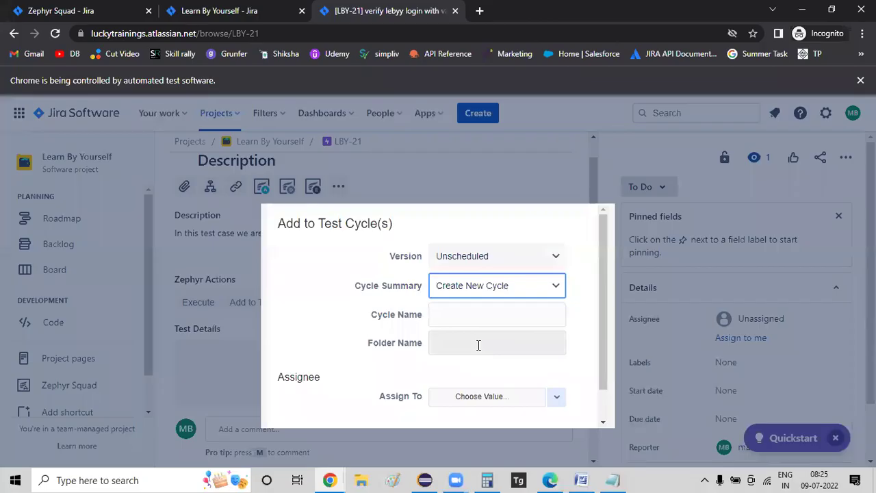
pyautogui.click(498, 317)
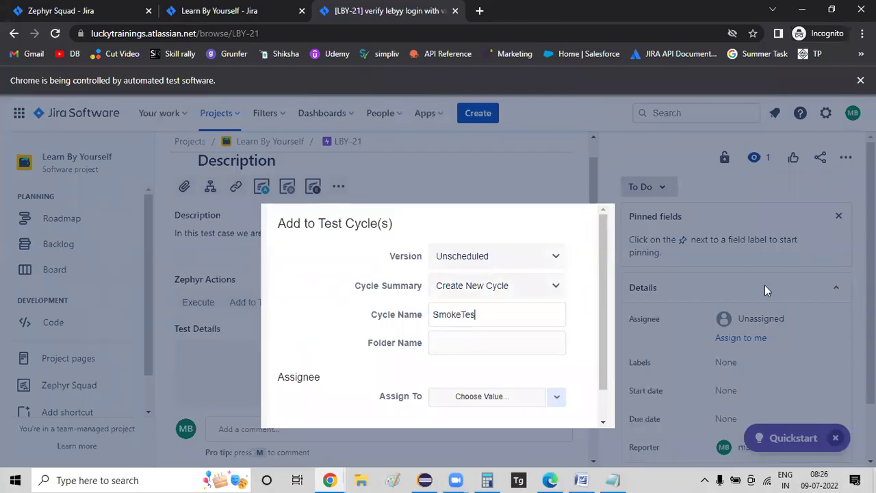
pyautogui.scroll(-1, 469, 338)
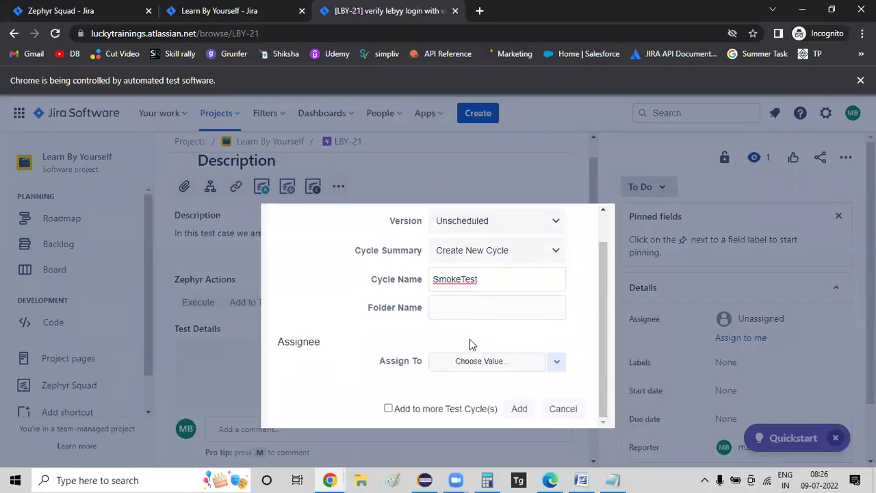
pyautogui.click(518, 411)
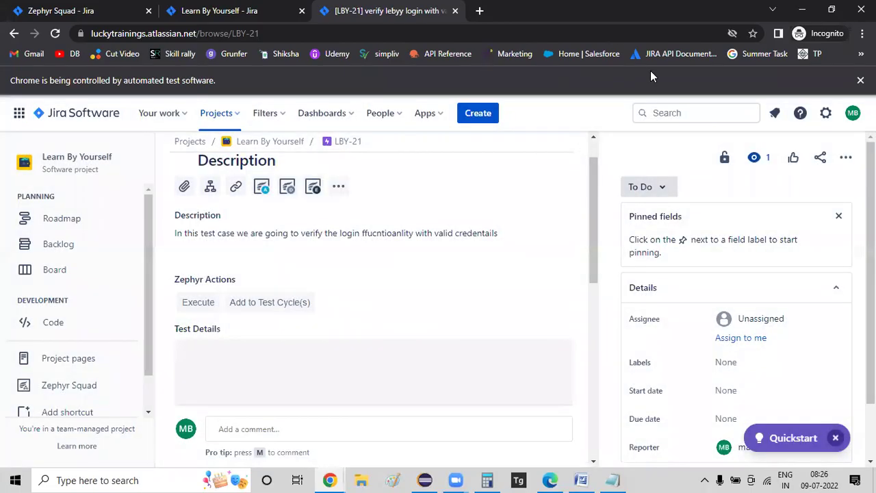
# - Switch to the Learn By Yourself tab, reload it, and go to Search Test Executions
pyautogui.click(226, 11)
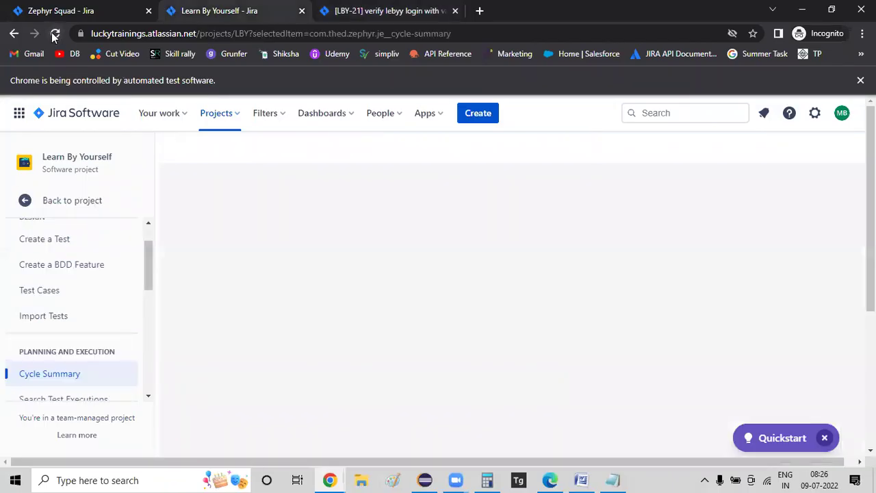
pyautogui.click(54, 35)
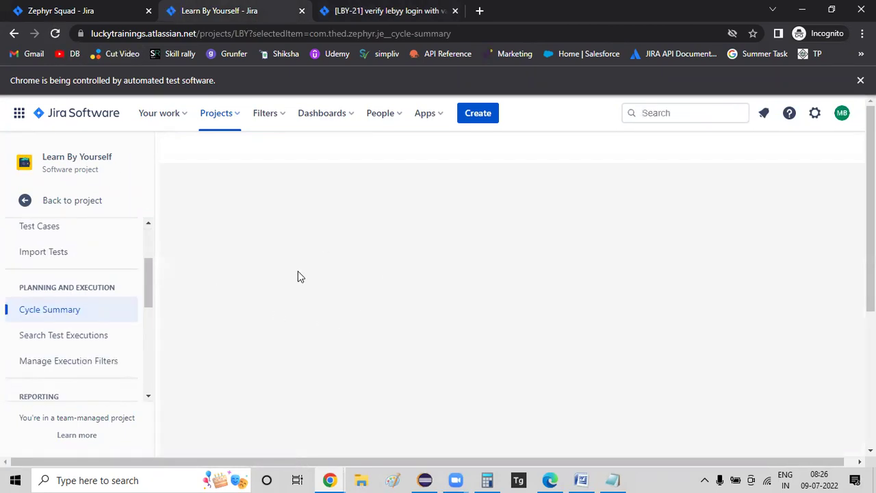
pyautogui.click(76, 337)
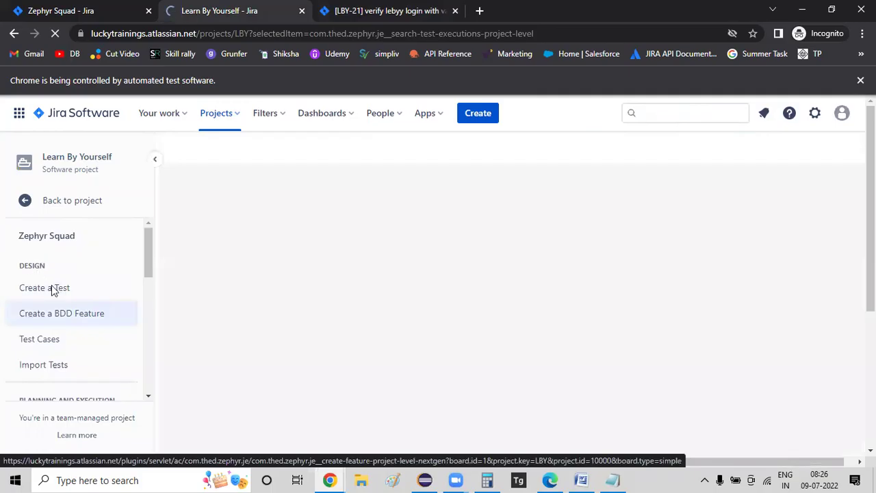
# - Open the project's Test Summary report from the Zephyr sidebar
pyautogui.scroll(-3, 75, 298)
pyautogui.scroll(-1, 101, 344)
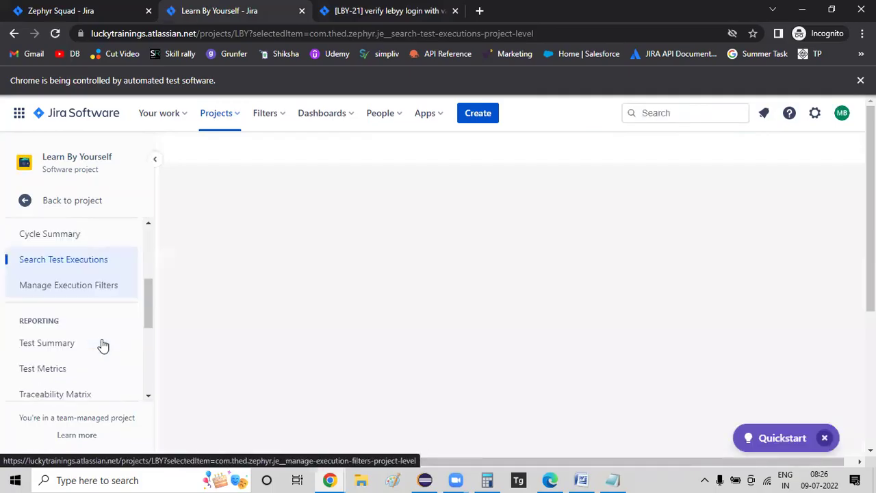
pyautogui.click(57, 334)
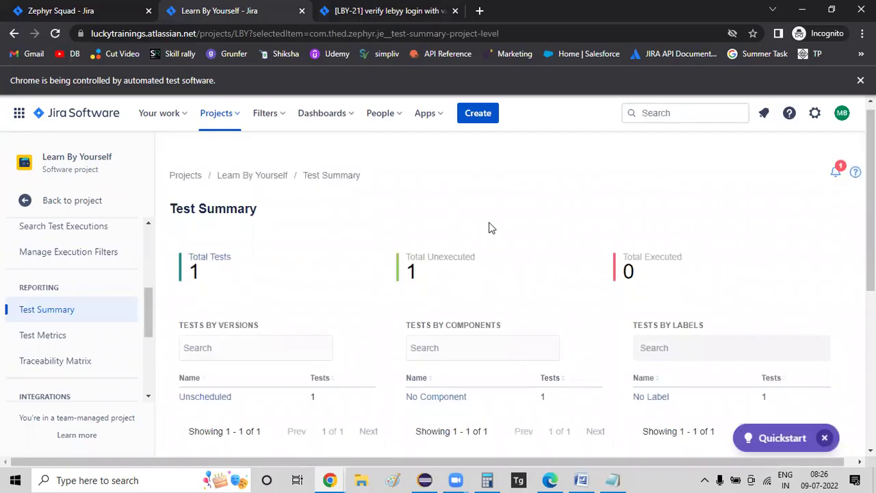
# - Dismiss the notifications prompt and open Search Test Executions under Planning and Execution
pyautogui.scroll(-2, 488, 226)
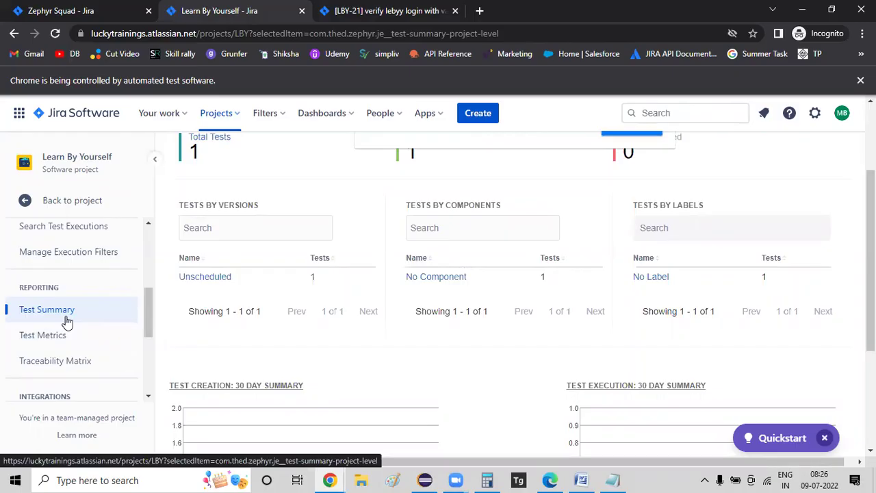
pyautogui.scroll(2, 336, 256)
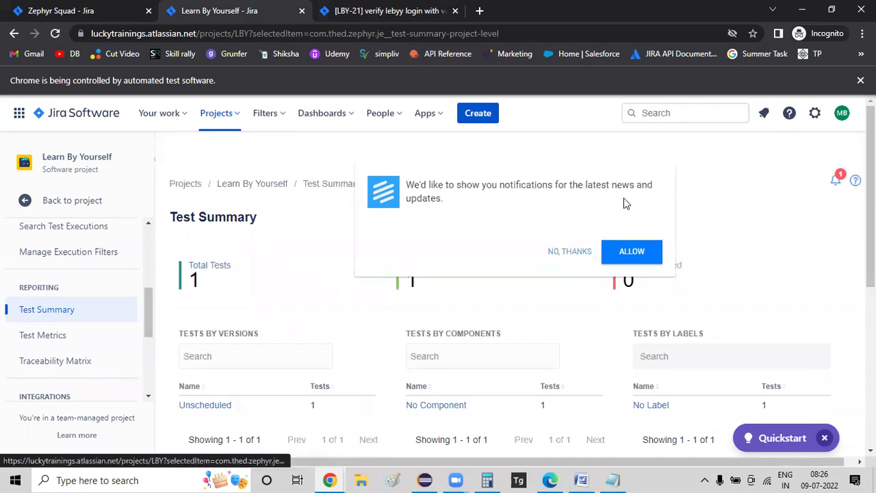
pyautogui.click(558, 253)
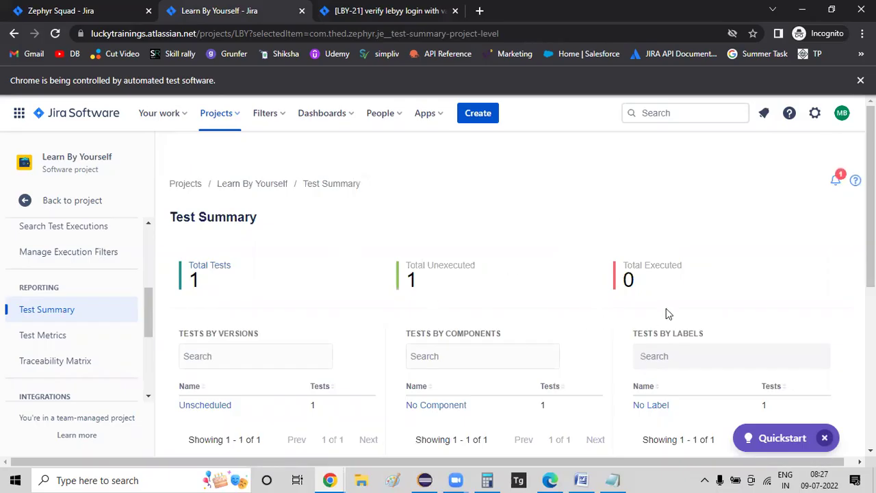
pyautogui.scroll(-1, 669, 313)
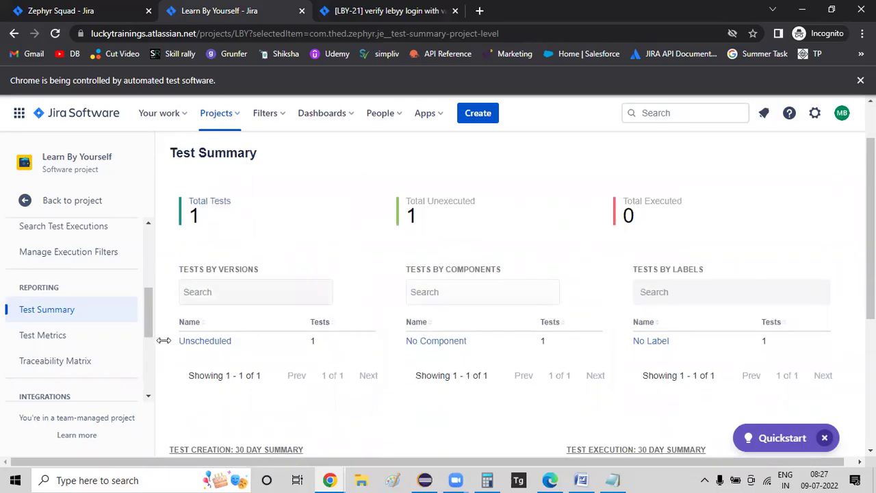
pyautogui.scroll(-1, 104, 315)
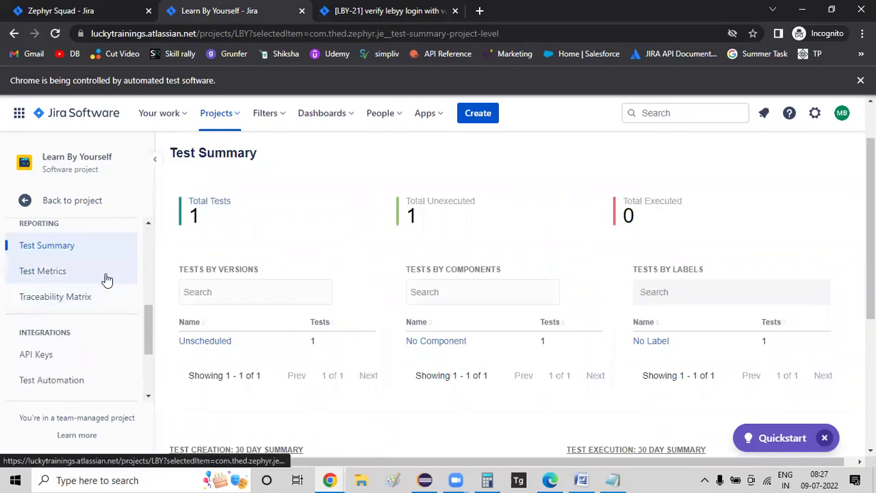
pyautogui.scroll(-2, 89, 321)
pyautogui.scroll(3, 91, 358)
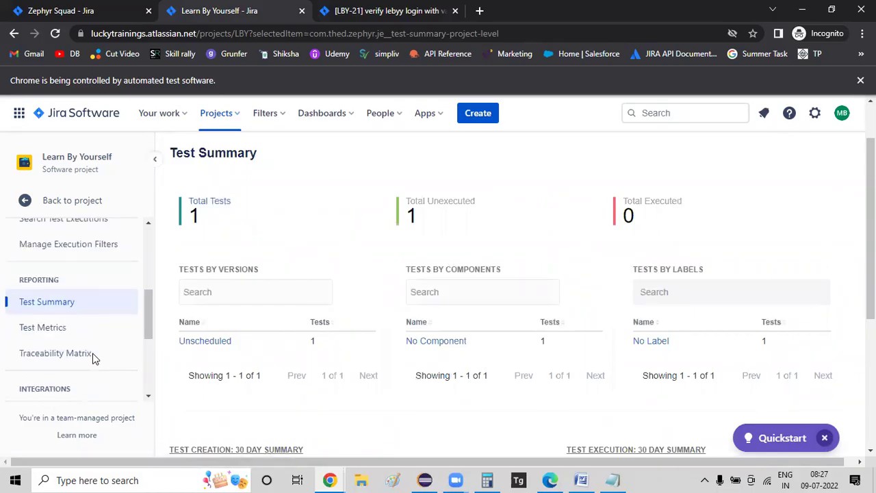
pyautogui.scroll(1, 94, 358)
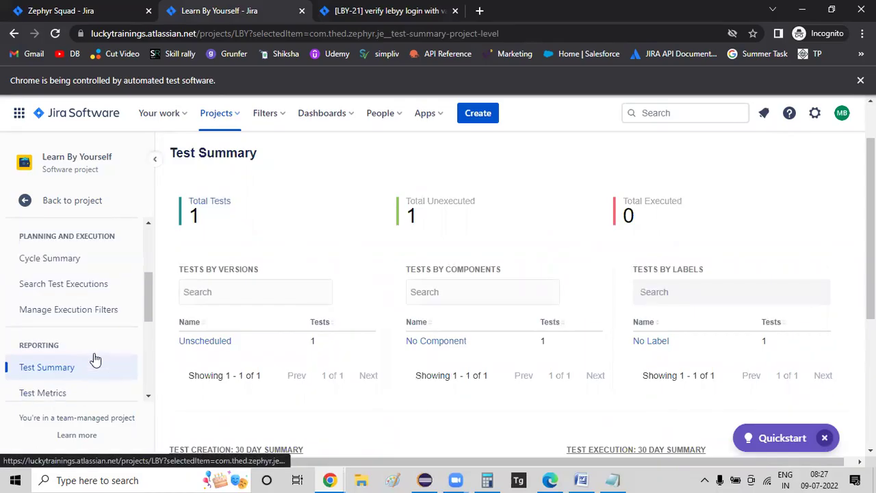
pyautogui.click(87, 294)
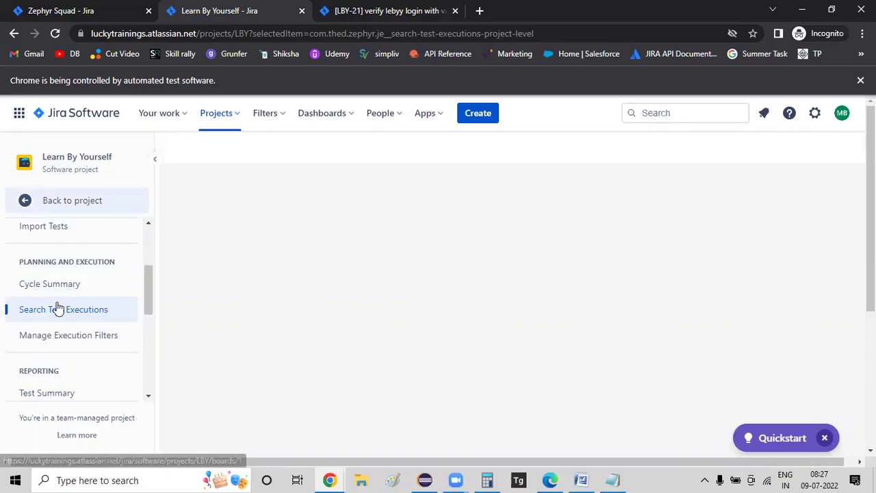
# - Open the Test Cases list under Design and decline the browser notification popup
pyautogui.scroll(2, 60, 305)
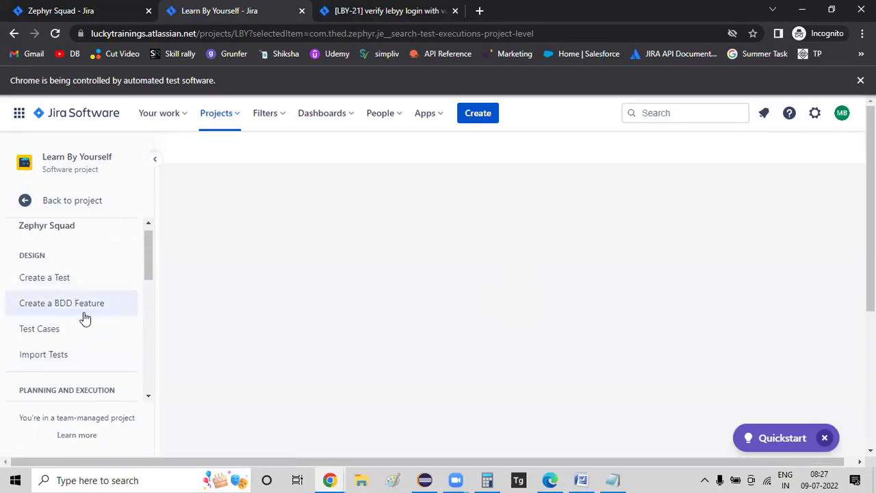
pyautogui.click(61, 327)
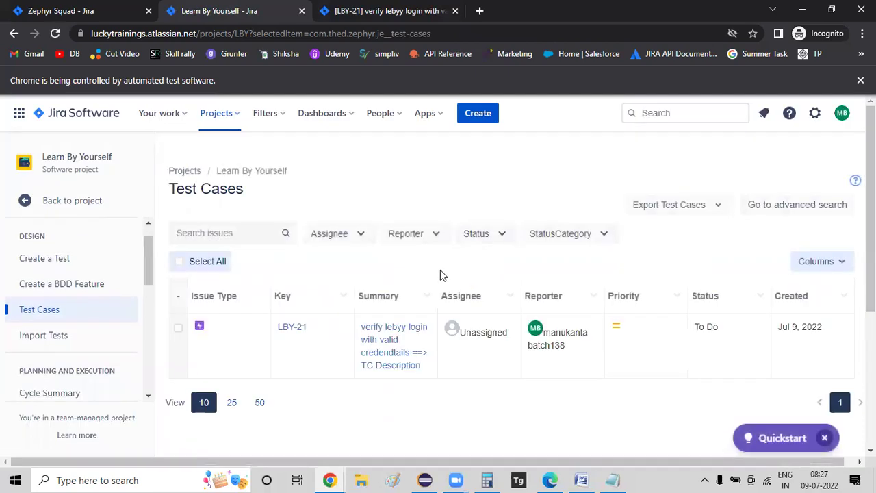
pyautogui.scroll(-1, 355, 294)
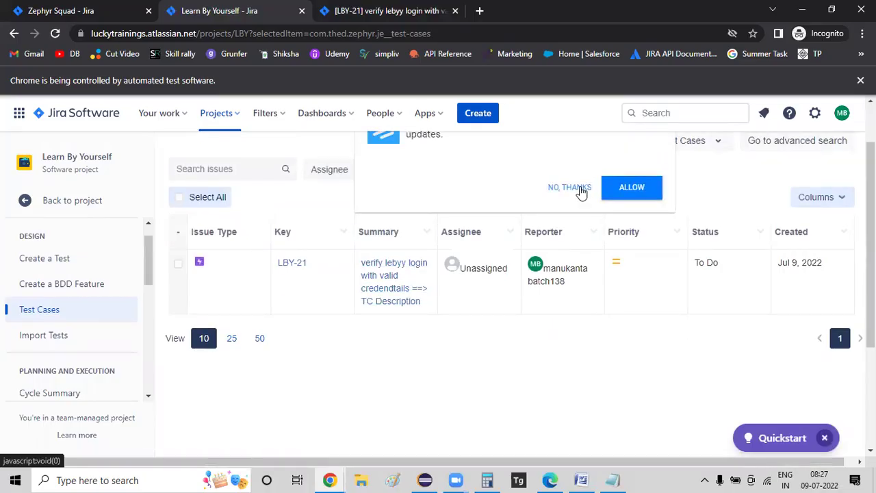
pyautogui.click(580, 190)
pyautogui.scroll(-1, 313, 288)
pyautogui.scroll(1, 313, 288)
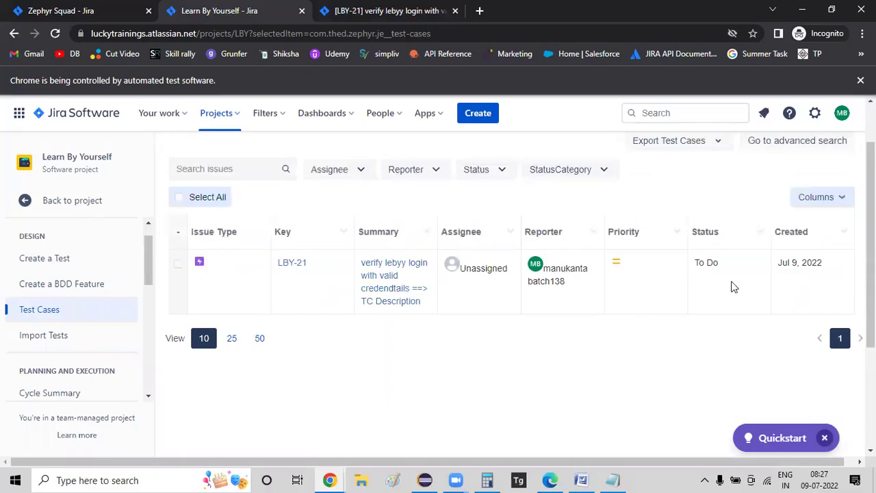
# - Open test case LBY-21 and scroll through its issue details
pyautogui.click(389, 283)
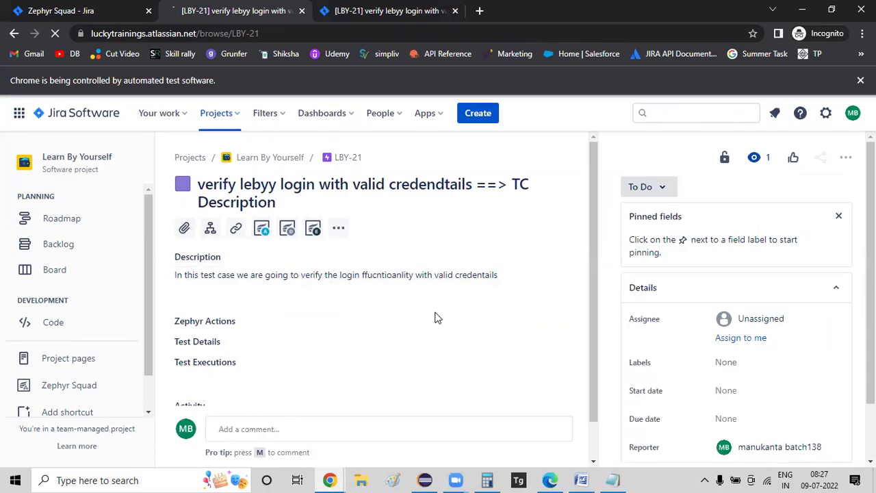
pyautogui.scroll(-1, 431, 317)
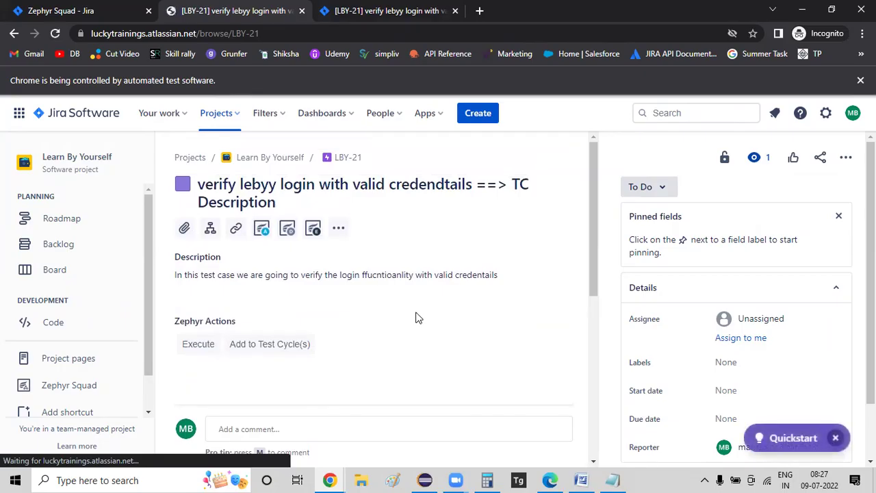
pyautogui.scroll(-3, 384, 353)
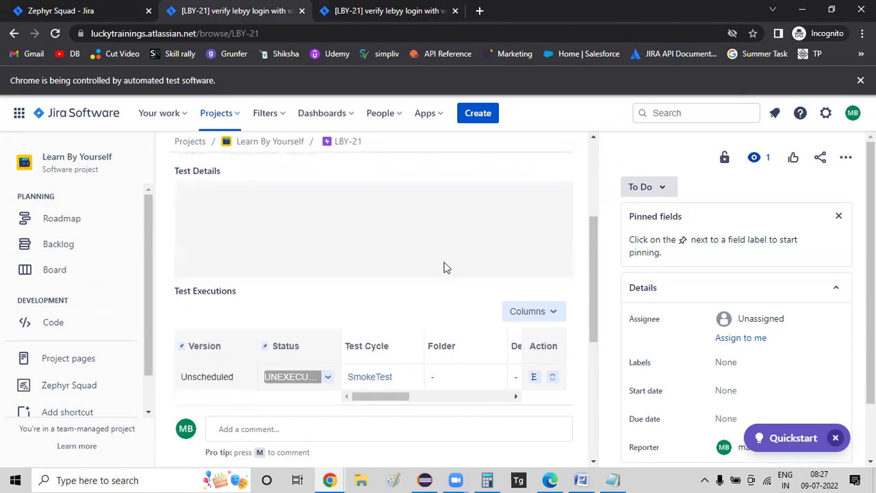
pyautogui.scroll(-2, 443, 268)
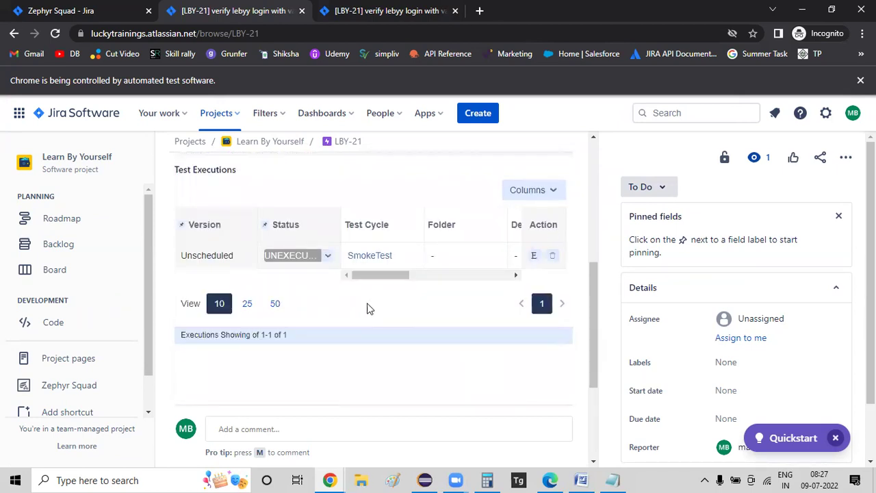
pyautogui.scroll(5, 378, 334)
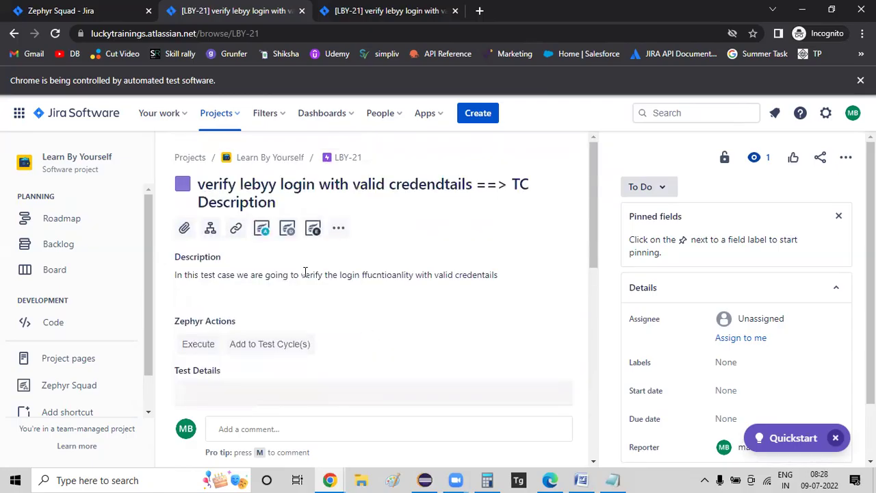
pyautogui.scroll(-1, 264, 240)
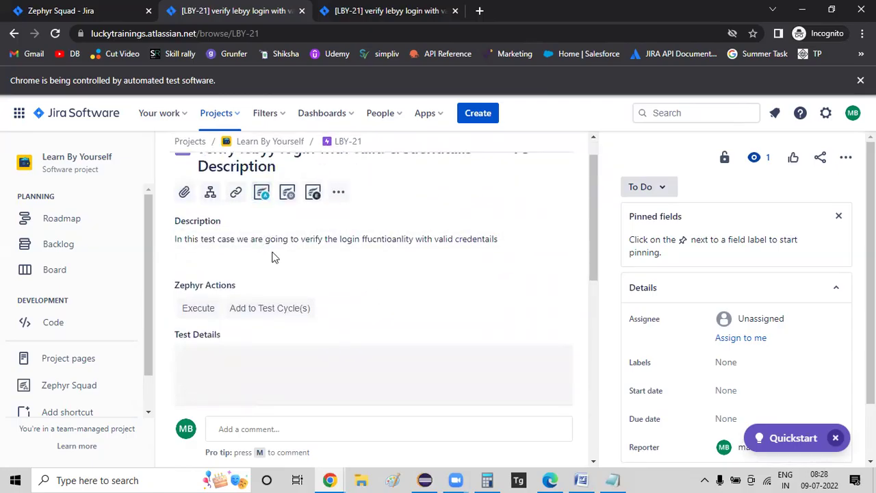
# - Bring up LBY-21's Execute Test dialog, then switch to Notepad file 138
pyautogui.click(211, 310)
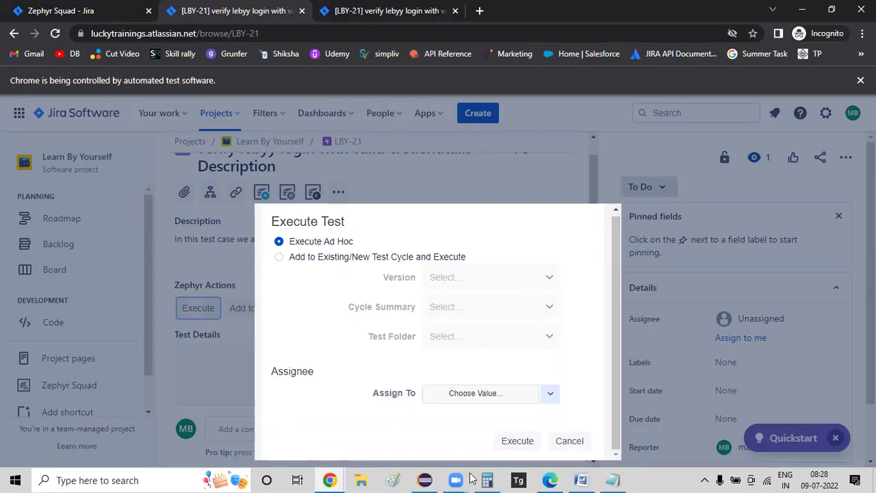
pyautogui.click(612, 479)
pyautogui.click(612, 479)
# - Load the Jira URL saved in Notepad in a new Chrome tab
pyautogui.click(588, 66)
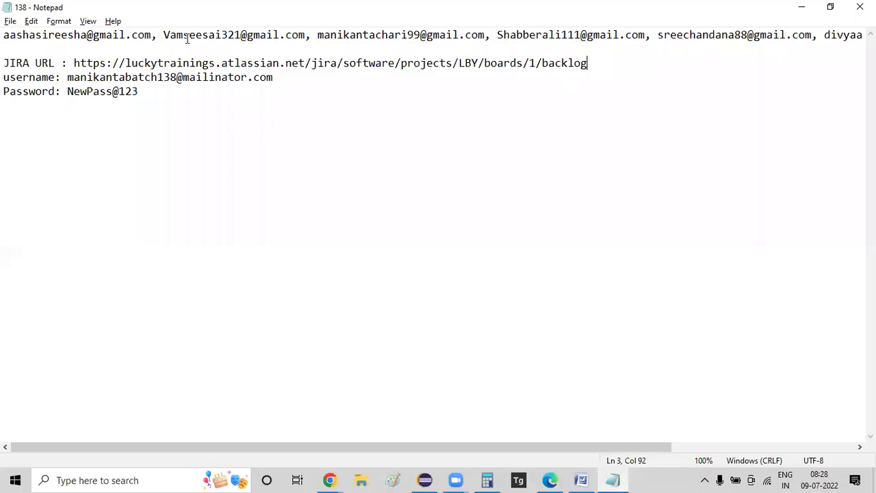
pyautogui.keyDown('shift'); pyautogui.click(74, 63); pyautogui.keyUp('shift')
pyautogui.hotkey('ctrl', 'c')
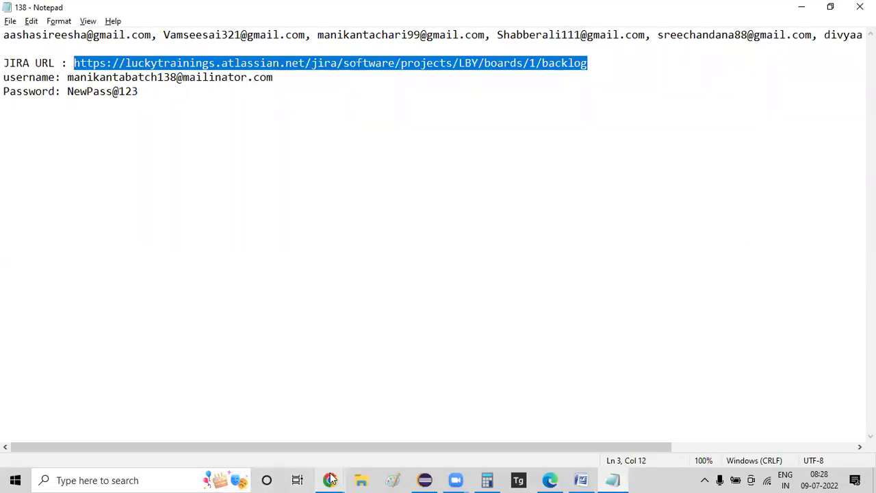
pyautogui.click(329, 479)
pyautogui.click(276, 451)
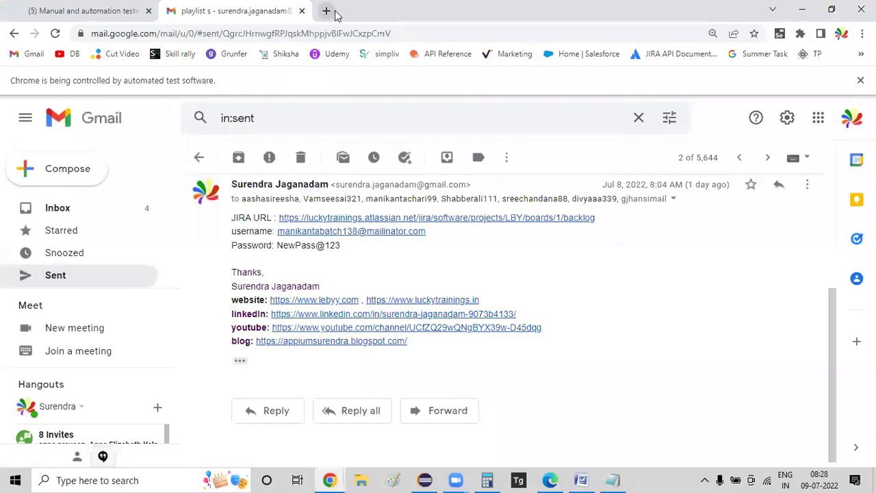
pyautogui.click(324, 10)
pyautogui.hotkey('ctrl', 'v')
pyautogui.press('Return')
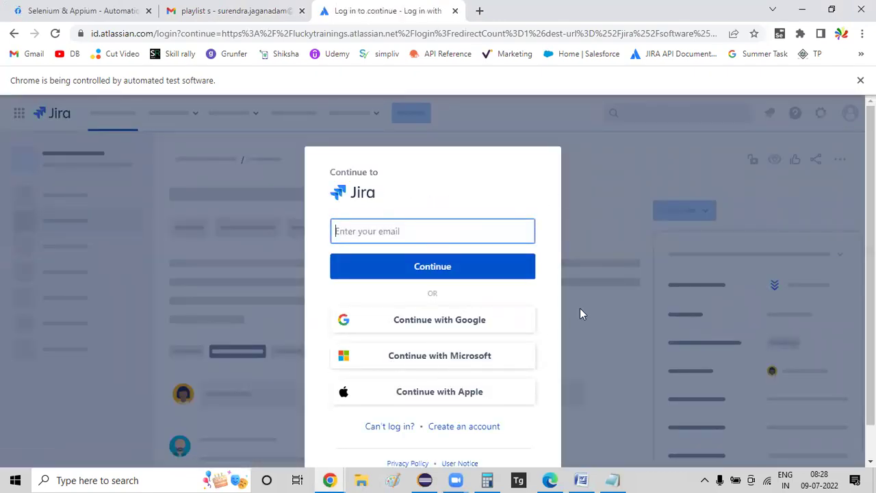
pyautogui.click(840, 128)
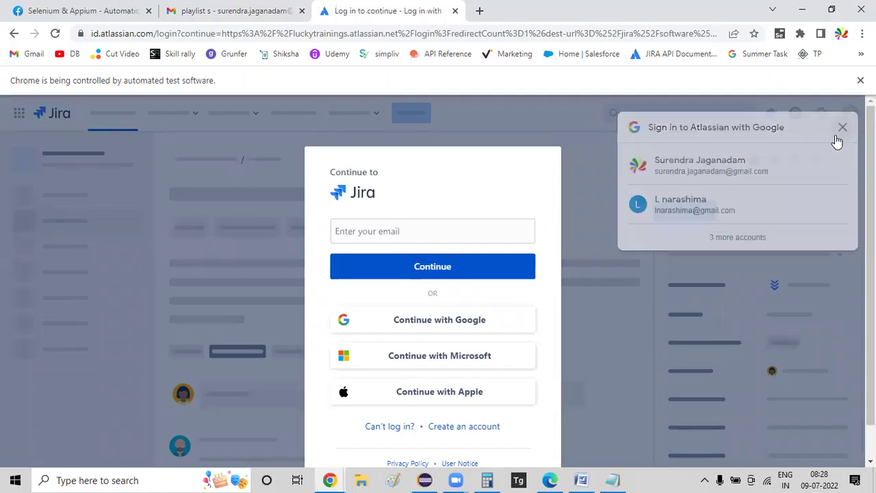
# - Enter the saved username from Notepad into the Atlassian login email field and continue
pyautogui.click(612, 480)
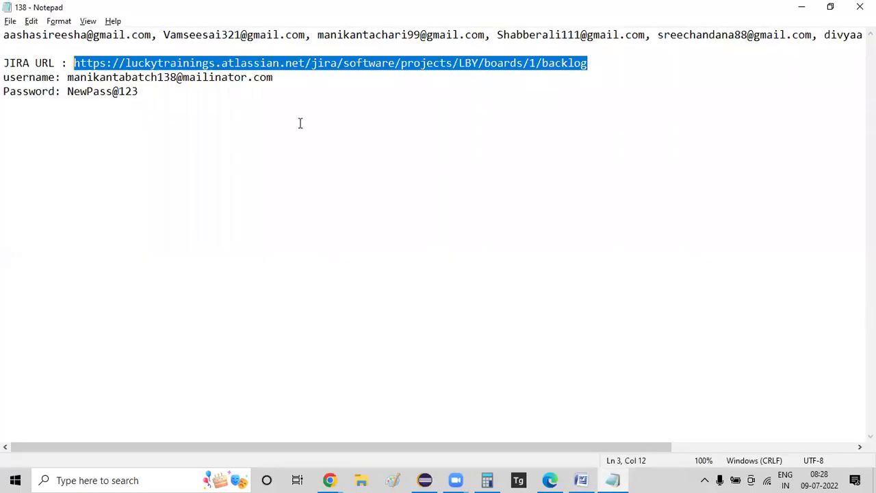
pyautogui.click(67, 78)
pyautogui.keyDown('shift'); pyautogui.click(281, 77); pyautogui.keyUp('shift')
pyautogui.hotkey('ctrl', 'c')
pyautogui.hotkey('alt', 'Tab')
pyautogui.click(390, 236)
pyautogui.hotkey('ctrl', 'v')
pyautogui.click(366, 274)
# - Paste the saved account password into the login form and sign in to Jira
pyautogui.hotkey('alt', 'Tab')
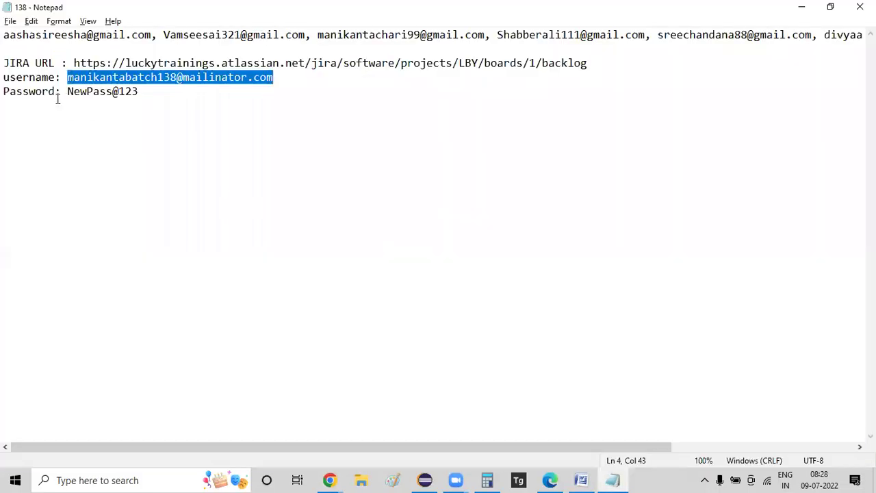
pyautogui.click(68, 92)
pyautogui.keyDown('shift'); pyautogui.click(158, 88); pyautogui.keyUp('shift')
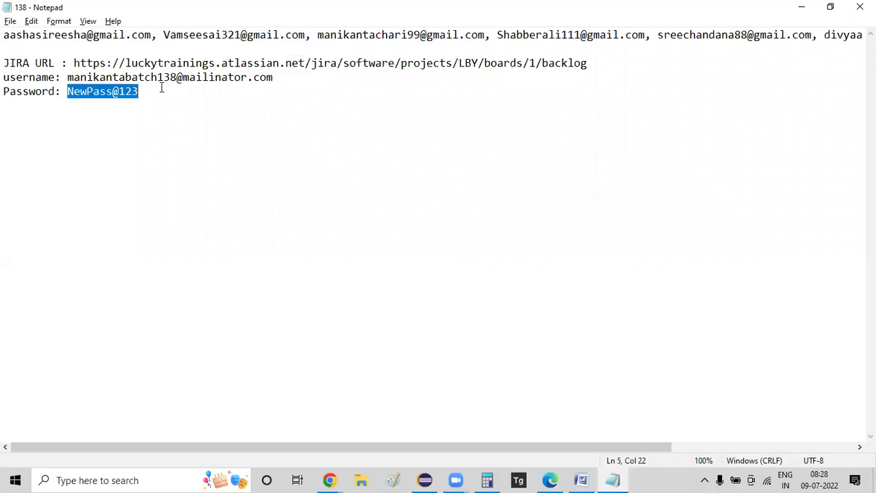
pyautogui.hotkey('ctrl', 'c')
pyautogui.hotkey('alt', 'Tab')
pyautogui.click(426, 251)
pyautogui.hotkey('ctrl', 'v')
pyautogui.click(413, 294)
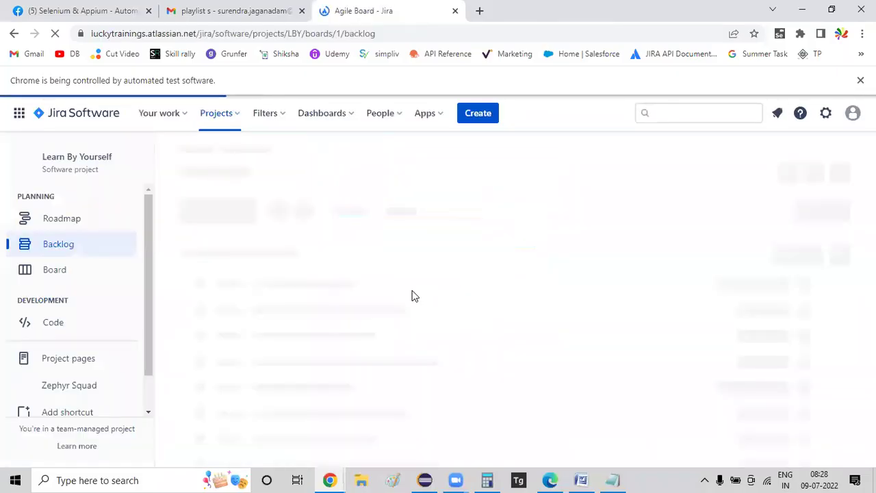
# - Open Zephyr Squad's Cycle Summary and review the Unscheduled SmokeTest and Ad hoc cycles
pyautogui.click(69, 389)
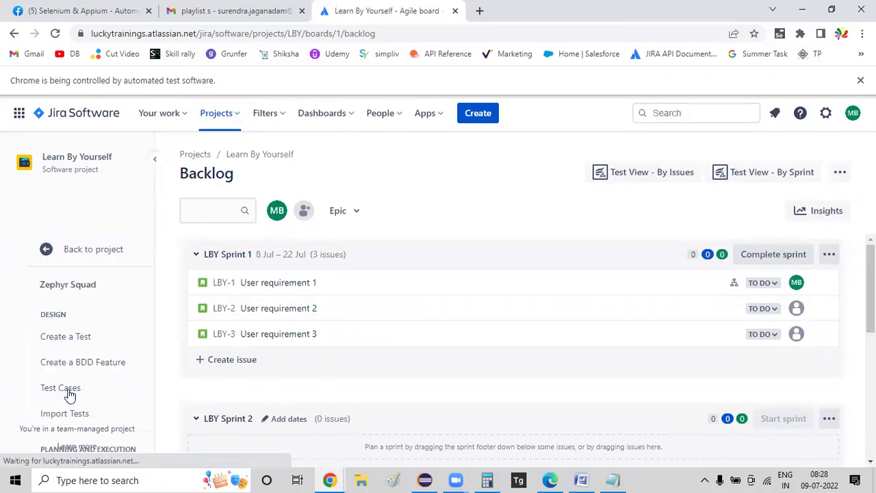
pyautogui.scroll(-1, 84, 364)
pyautogui.scroll(-1, 76, 282)
pyautogui.scroll(-1, 76, 279)
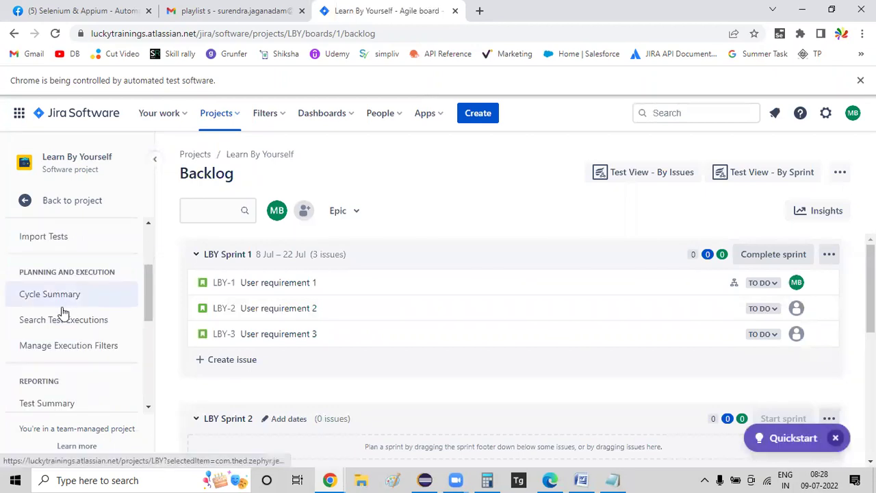
pyautogui.click(61, 294)
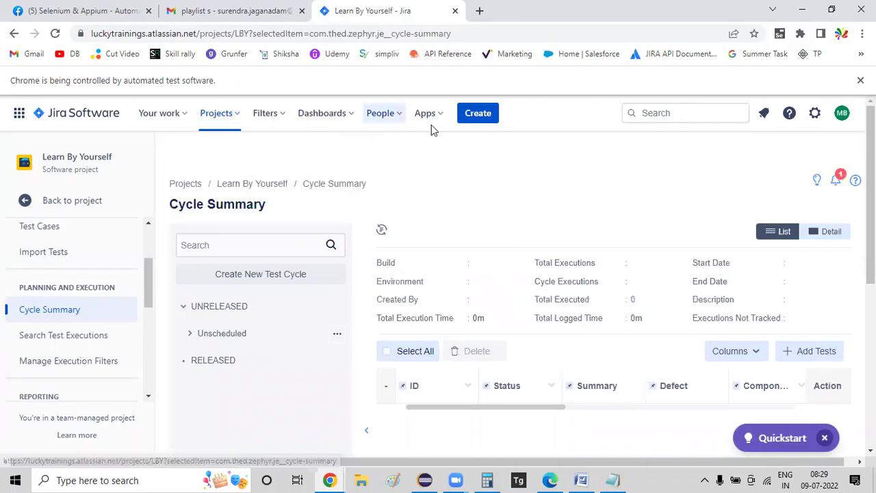
pyautogui.scroll(-1, 489, 231)
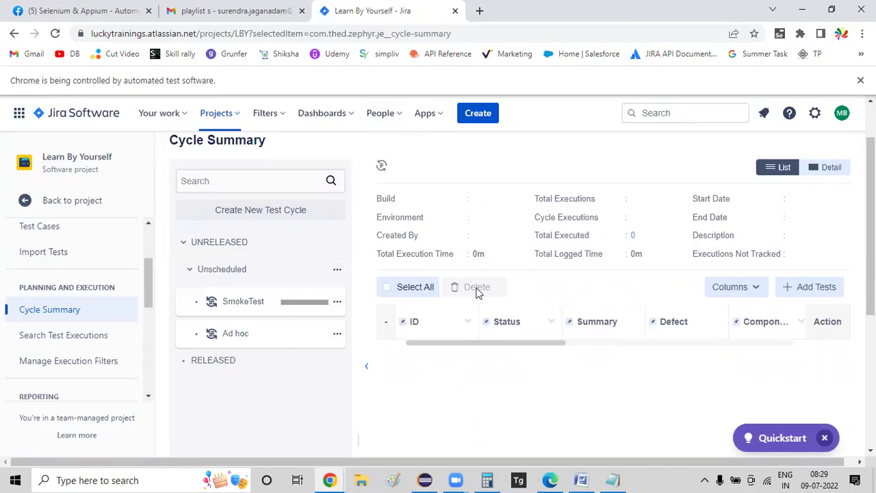
pyautogui.scroll(1, 501, 297)
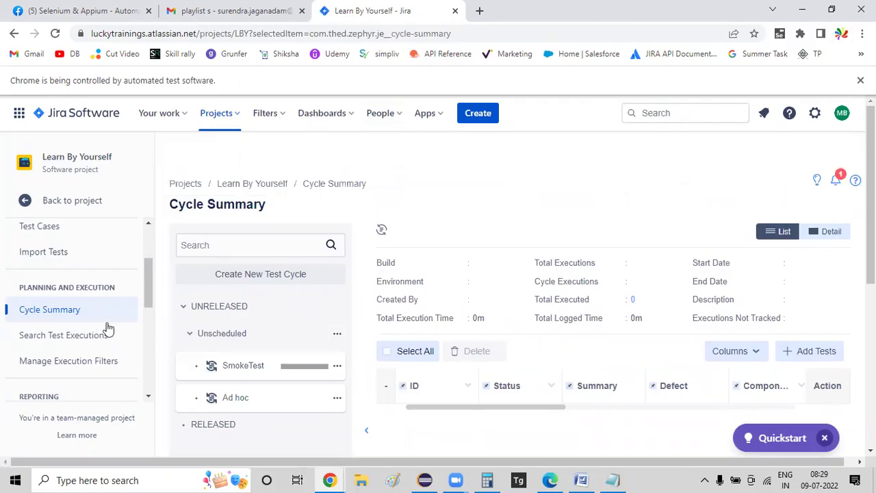
pyautogui.scroll(1, 68, 290)
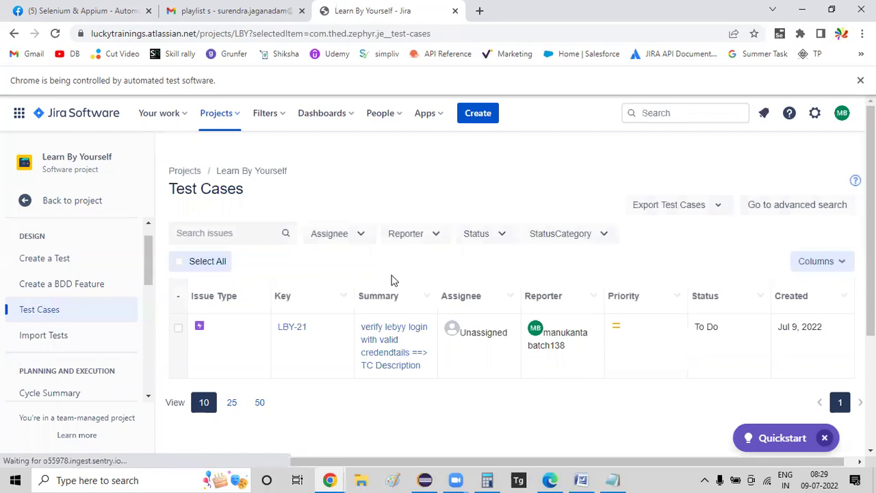
# - Open test case LBY-21 and scroll down to its Test Details
pyautogui.click(299, 330)
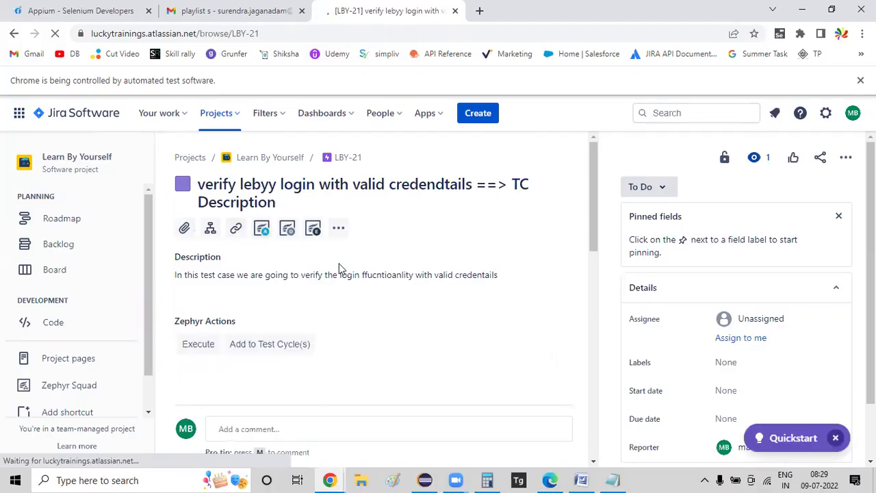
pyautogui.scroll(-1, 372, 280)
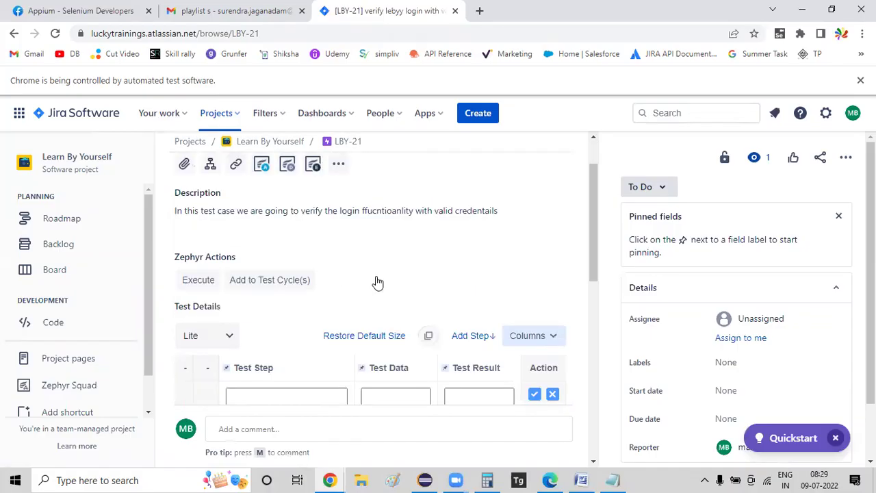
pyautogui.scroll(-2, 375, 282)
pyautogui.scroll(-1, 312, 283)
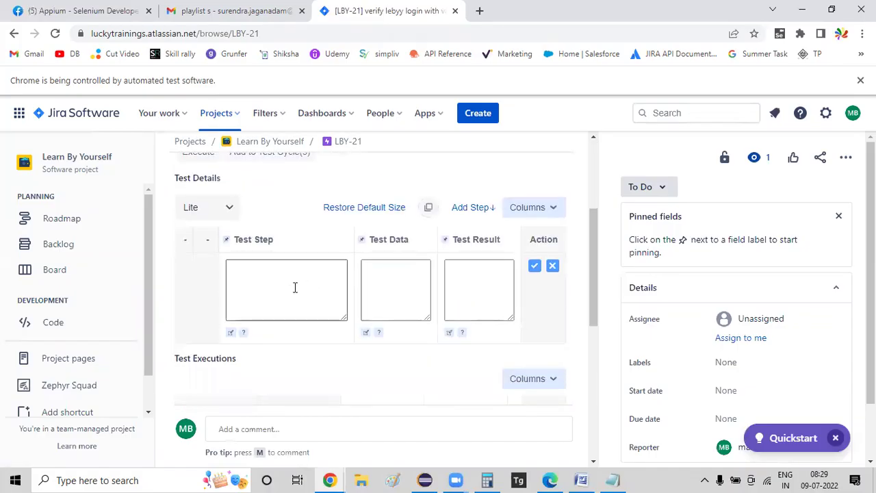
# - Add step 1 'Enter valid username', data 'asdas', result 'user should be able to enter username'
pyautogui.click(233, 270)
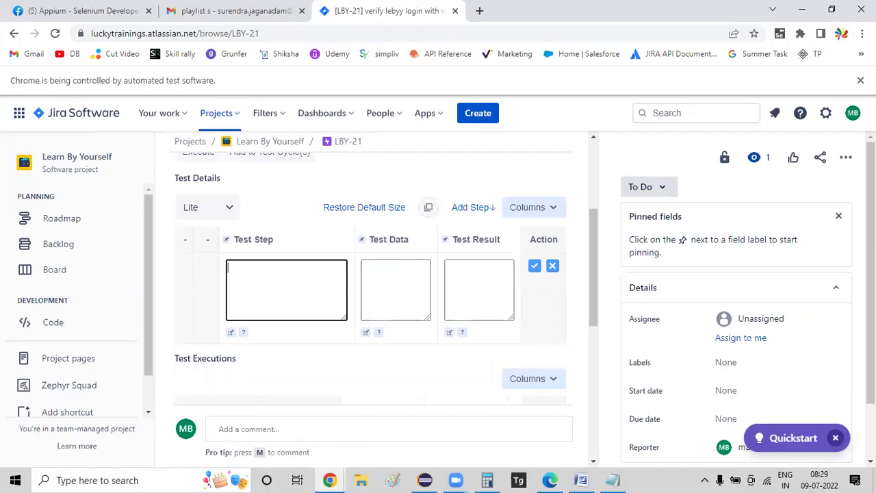
pyautogui.write('Enter valid username')
pyautogui.press('Tab')
pyautogui.write('asdas')
pyautogui.press('Tab')
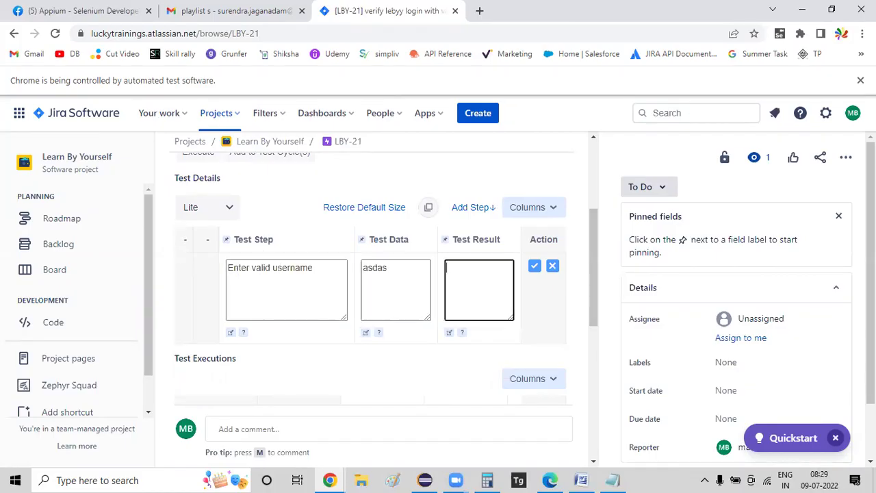
pyautogui.write('user should be able to')
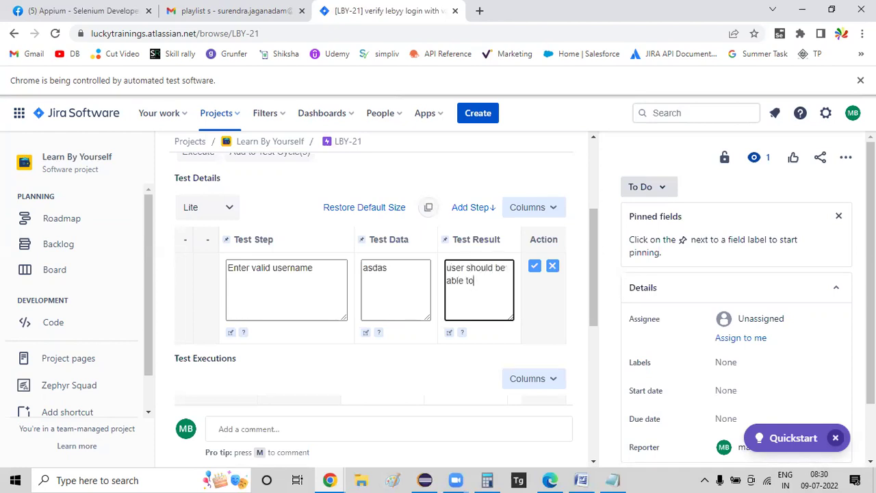
pyautogui.write(' enter username')
pyautogui.scroll(-2, 479, 214)
pyautogui.scroll(2, 310, 195)
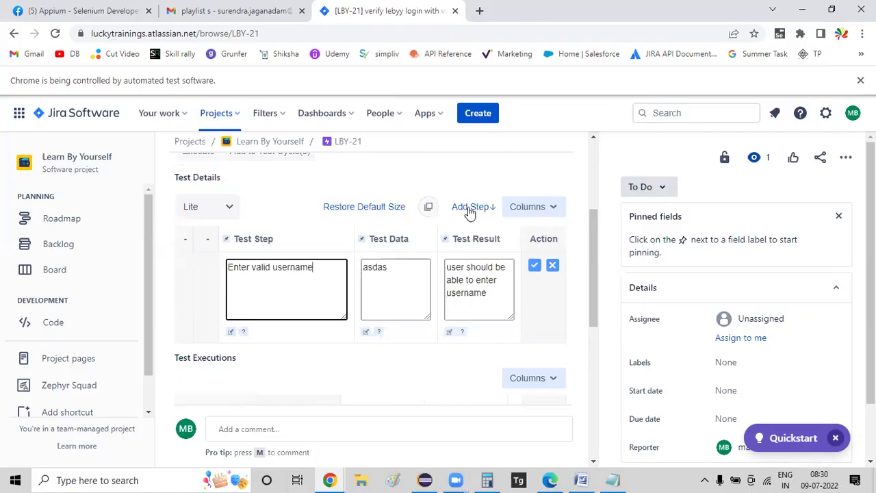
pyautogui.scroll(-2, 469, 213)
pyautogui.scroll(2, 452, 253)
pyautogui.scroll(-1, 540, 226)
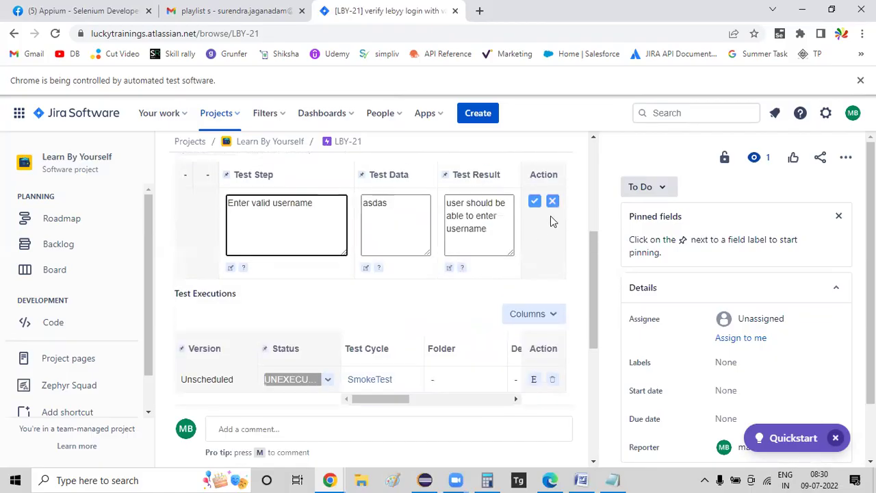
pyautogui.click(534, 201)
pyautogui.scroll(1, 308, 318)
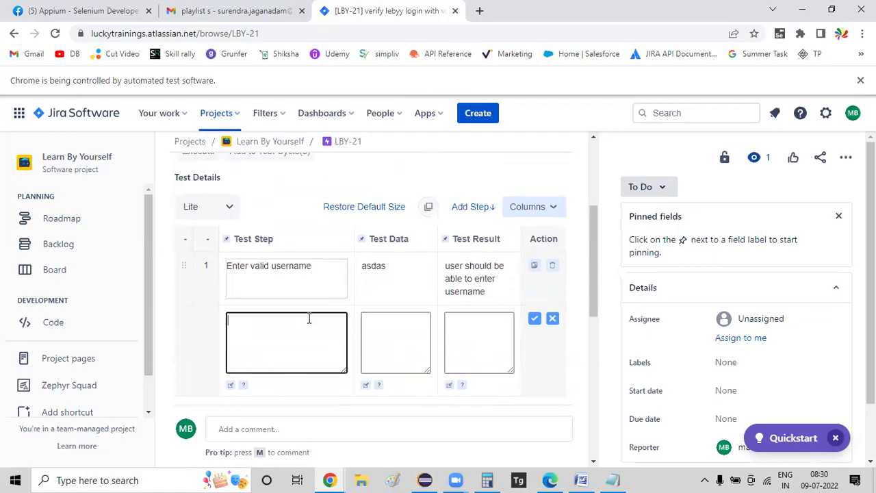
pyautogui.write('Enter valid password')
pyautogui.press('Tab')
pyautogui.write('12312312')
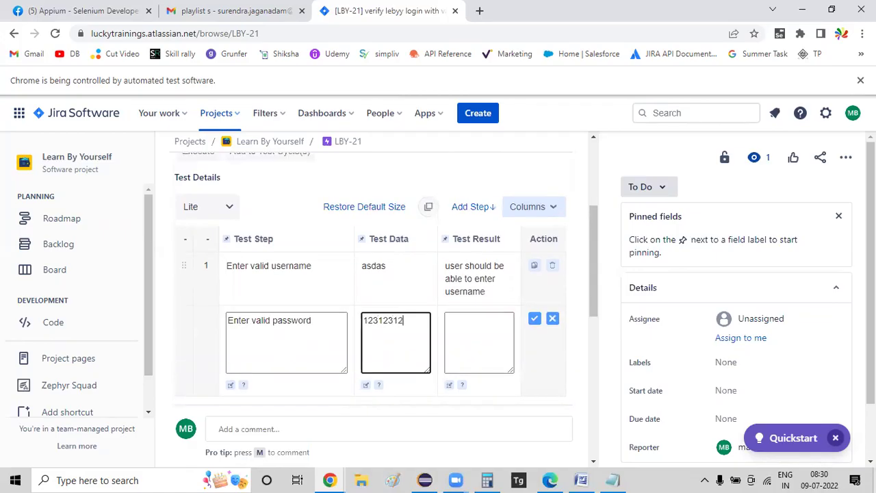
pyautogui.press('Tab')
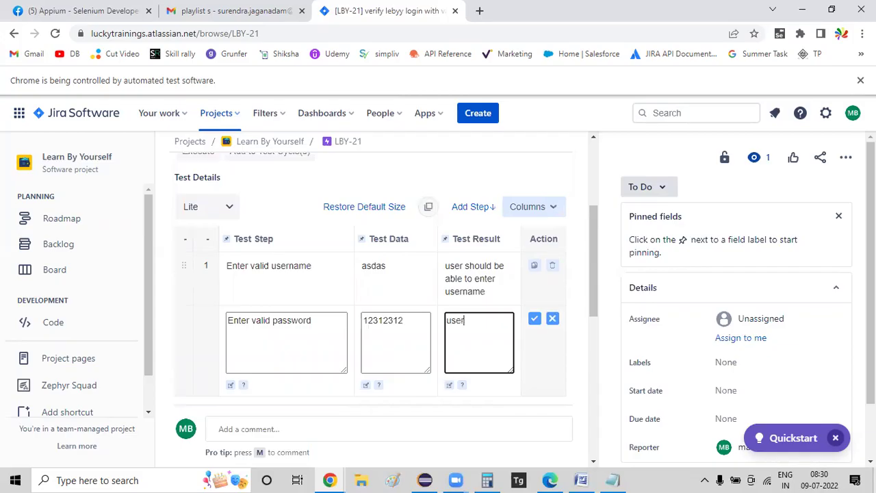
pyautogui.write('user should be able to enter t')
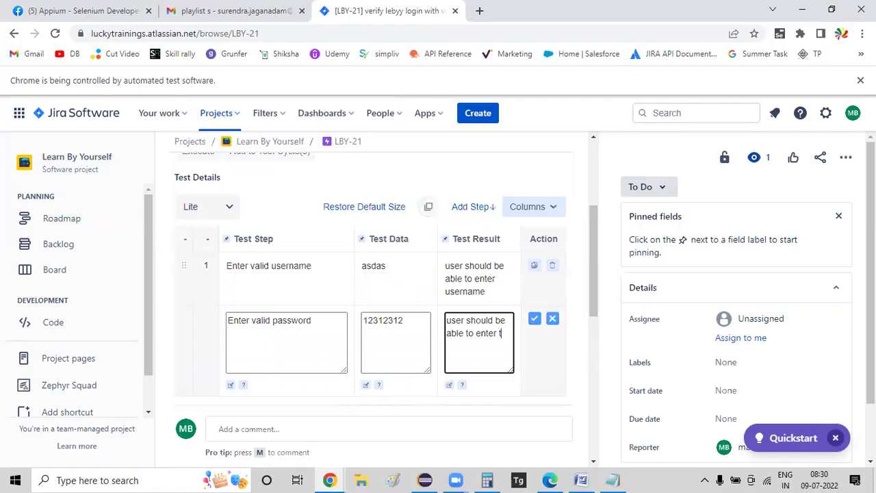
pyautogui.write('he passwoe')
pyautogui.write('d')
pyautogui.click(534, 319)
# - Add a third step expecting 'Successfully logged in message should display' and cancel the empty row
pyautogui.click(269, 382)
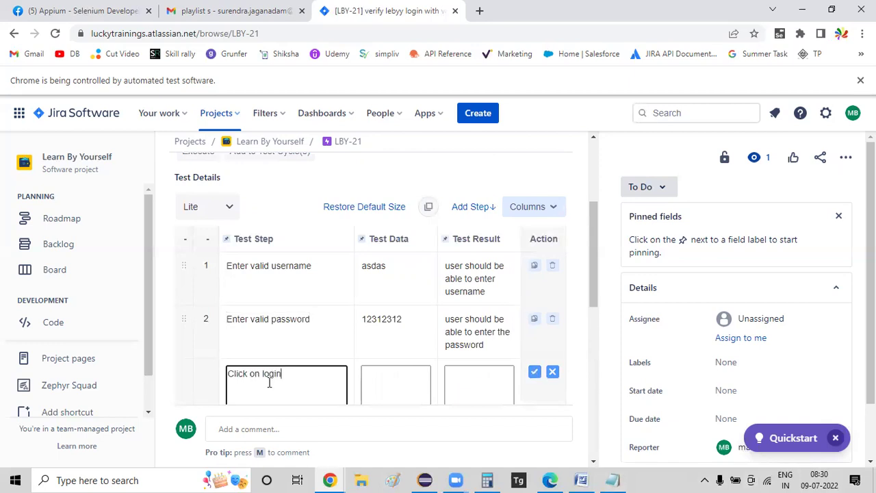
pyautogui.write('d')
pyautogui.press('BackSpace')
pyautogui.press('BackSpace')
pyautogui.write('bserve the screen')
pyautogui.press('Tab')
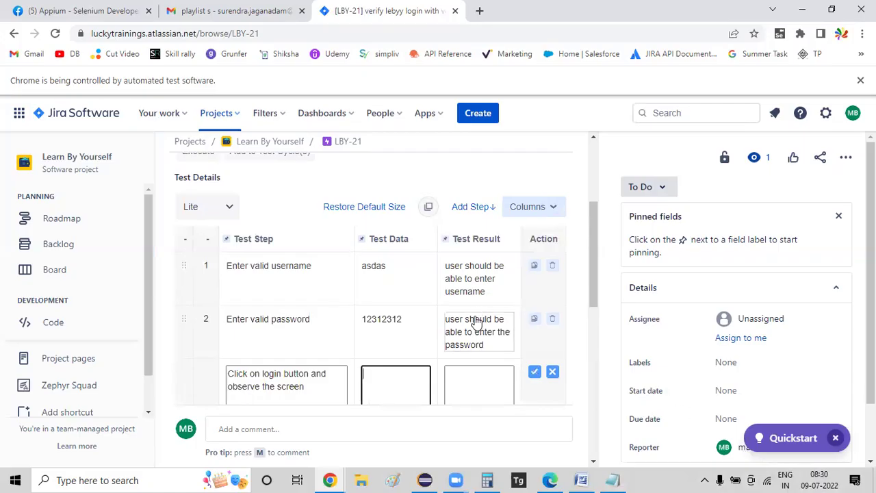
pyautogui.scroll(-1, 500, 295)
pyautogui.click(504, 336)
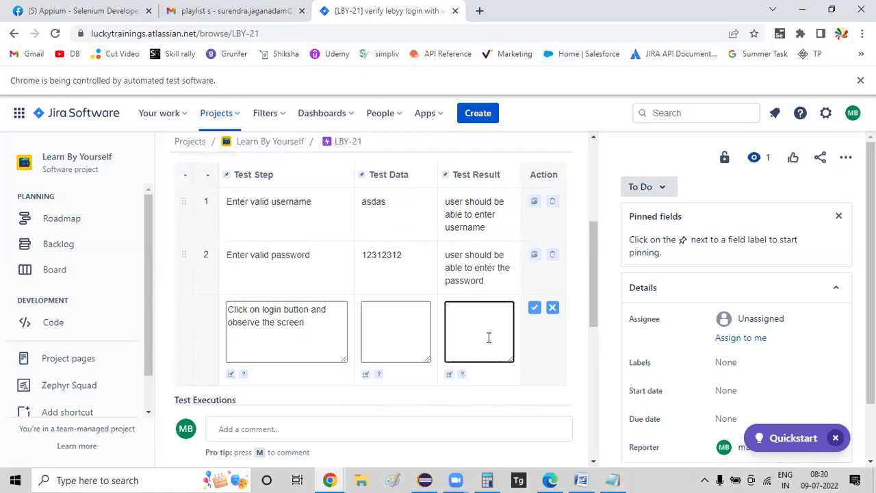
pyautogui.write('Successfully lo')
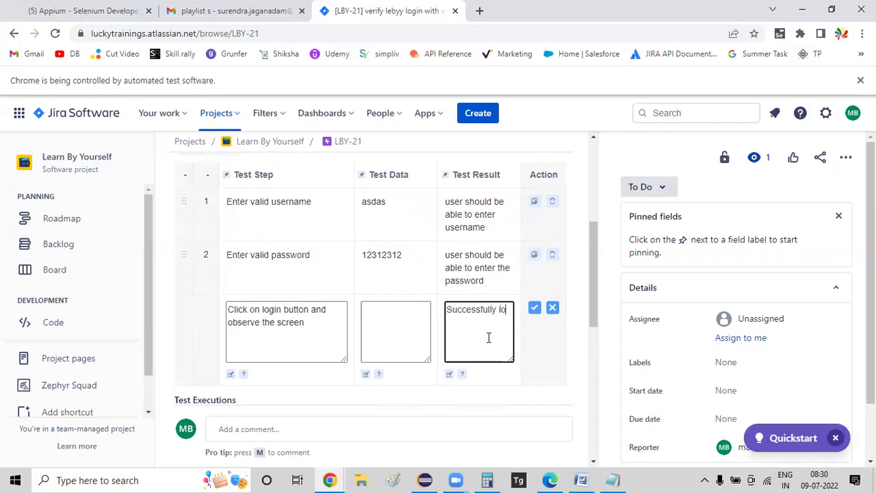
pyautogui.write('gged in message should display')
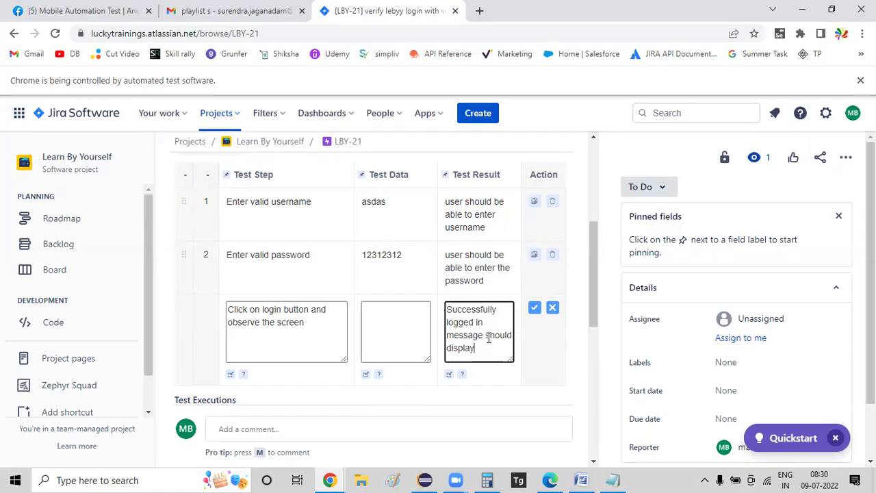
pyautogui.click(535, 308)
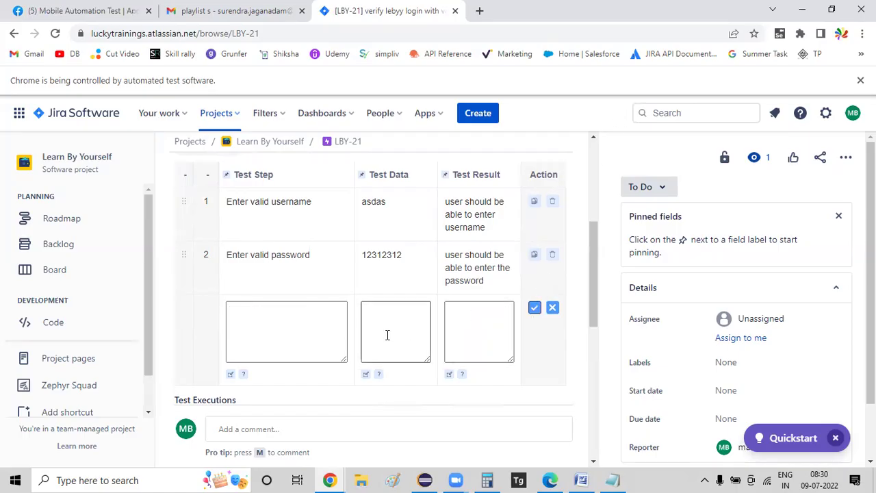
pyautogui.click(554, 375)
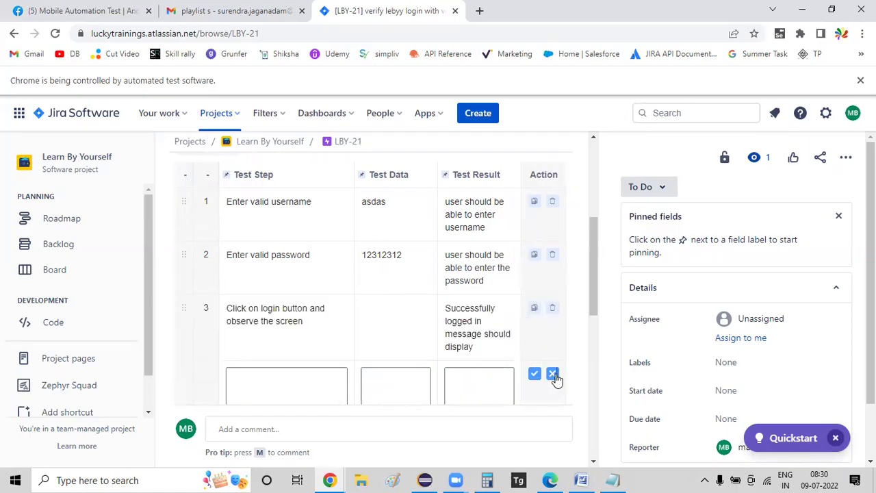
pyautogui.scroll(1, 587, 342)
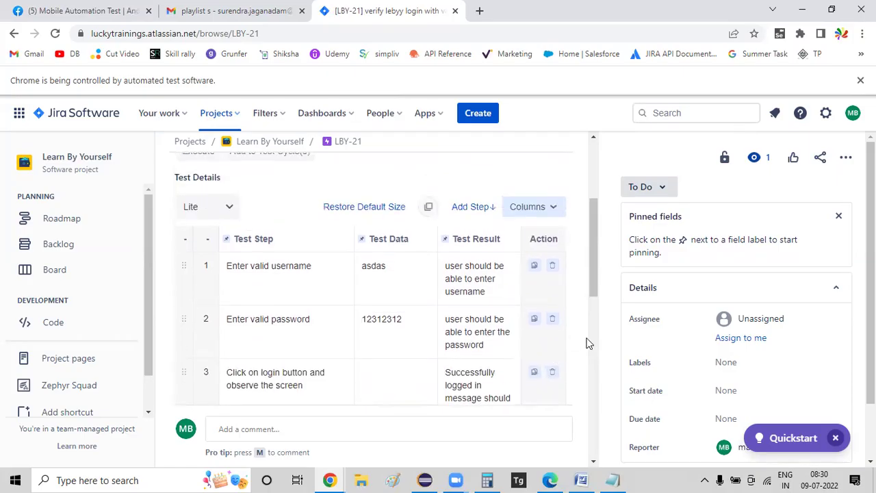
pyautogui.scroll(-2, 537, 308)
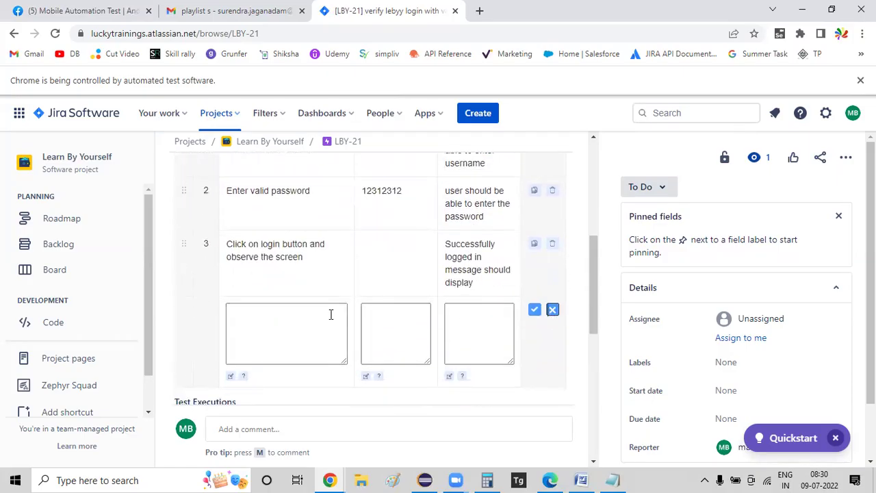
pyautogui.scroll(2, 331, 315)
pyautogui.scroll(3, 331, 313)
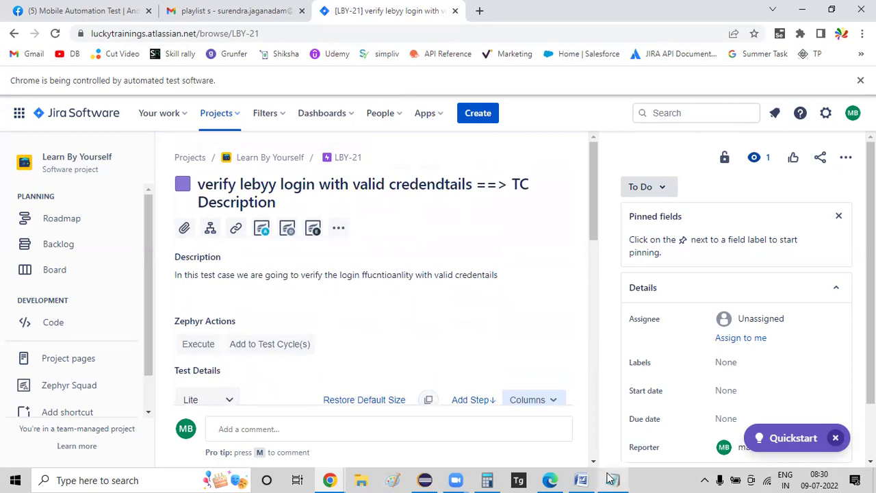
# - In Word, replace the selected lines with 'Test cases ==>' plus a 'Test cases' line, then return to Jira
pyautogui.click(580, 479)
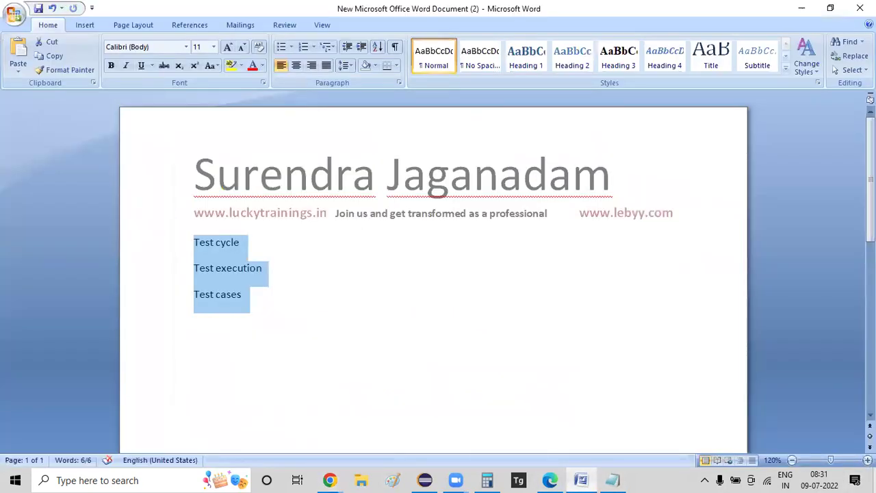
pyautogui.write('Test cas')
pyautogui.write('es ==>')
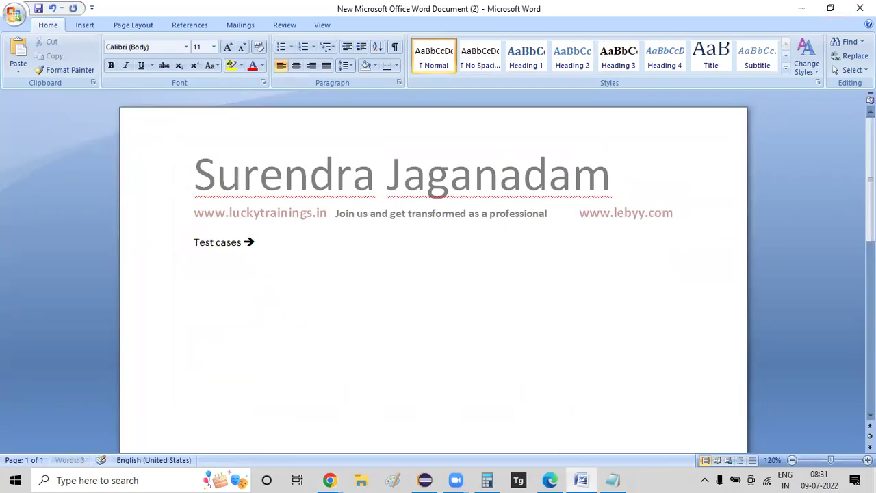
pyautogui.press('Return')
pyautogui.write('Test cases')
pyautogui.hotkey('alt', 'Tab')
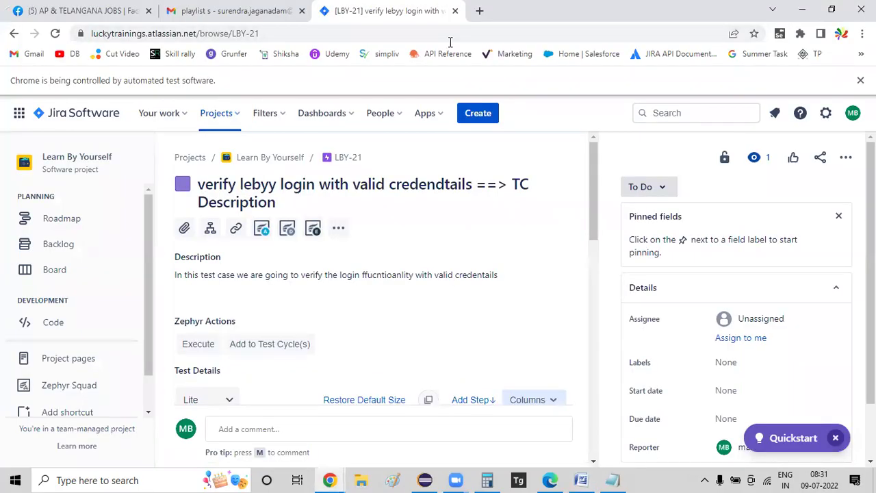
# - Create test issue LBY-22 'Verify lebyy login with invalid password' and open it from the notification
pyautogui.click(482, 122)
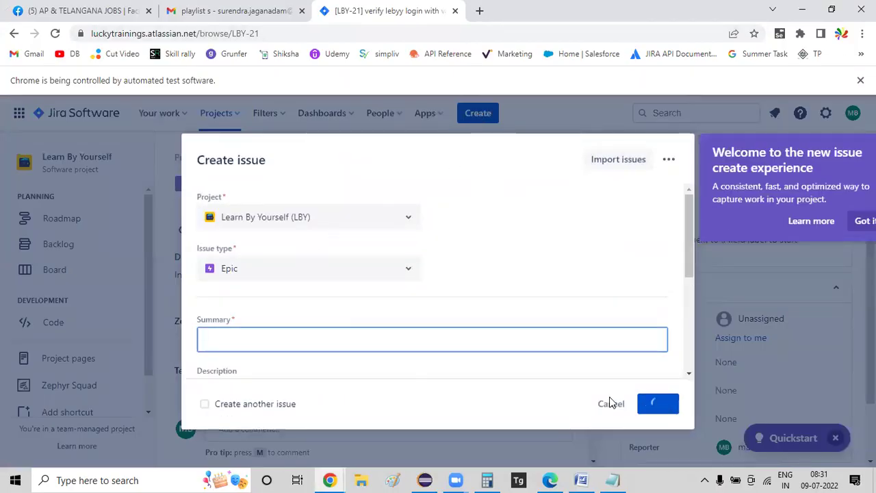
pyautogui.write('Verify ')
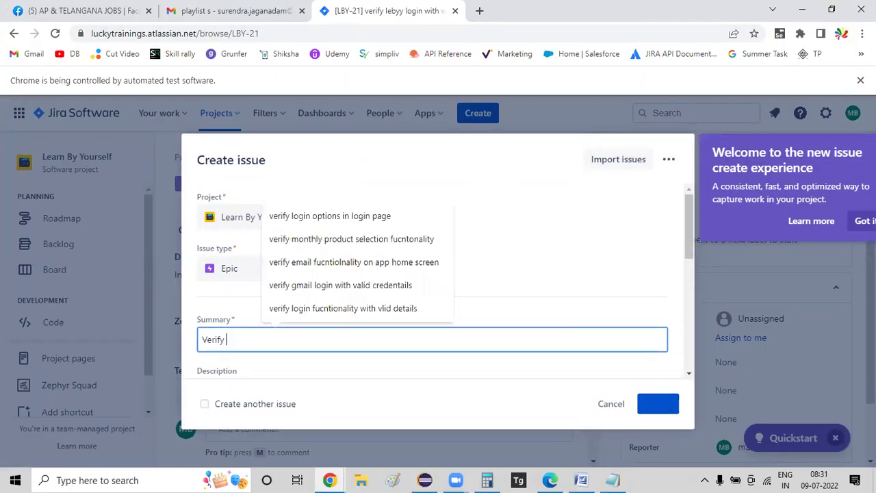
pyautogui.write('leb')
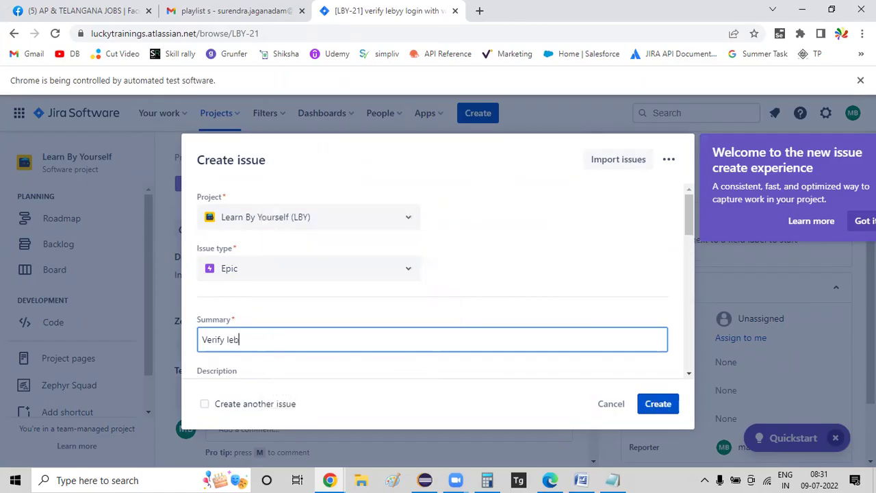
pyautogui.write('yy login with')
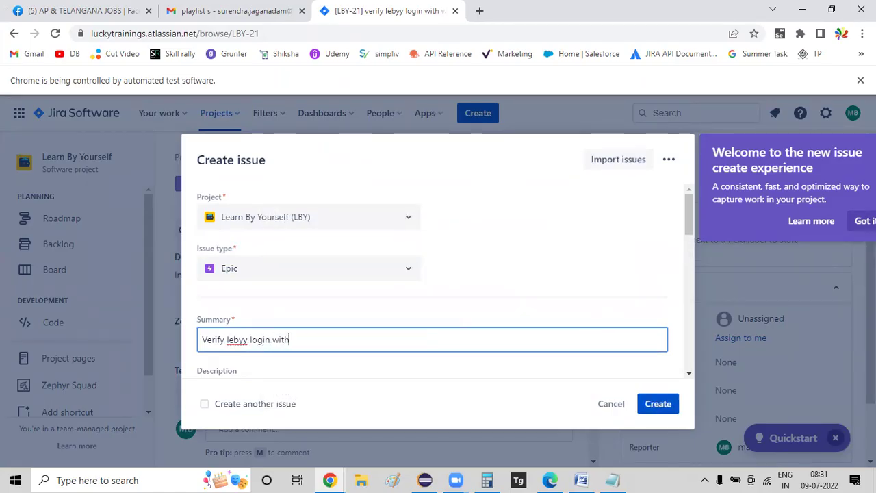
pyautogui.write(' invalid password')
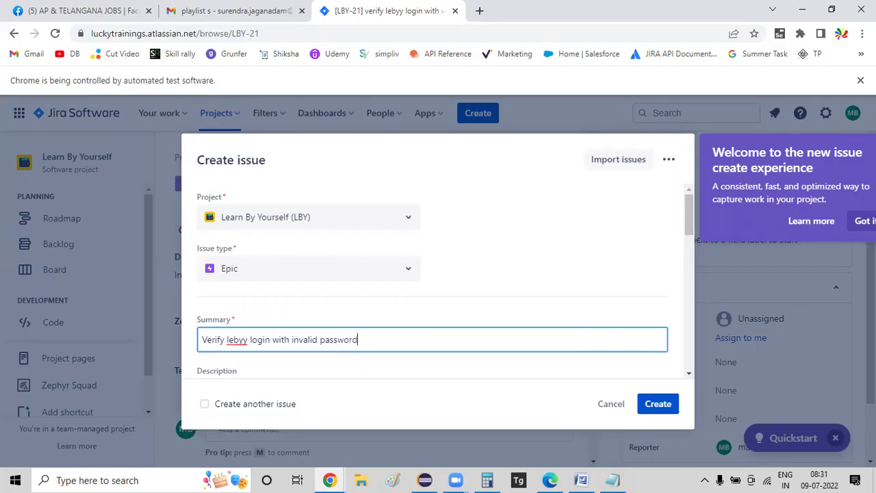
pyautogui.click(658, 409)
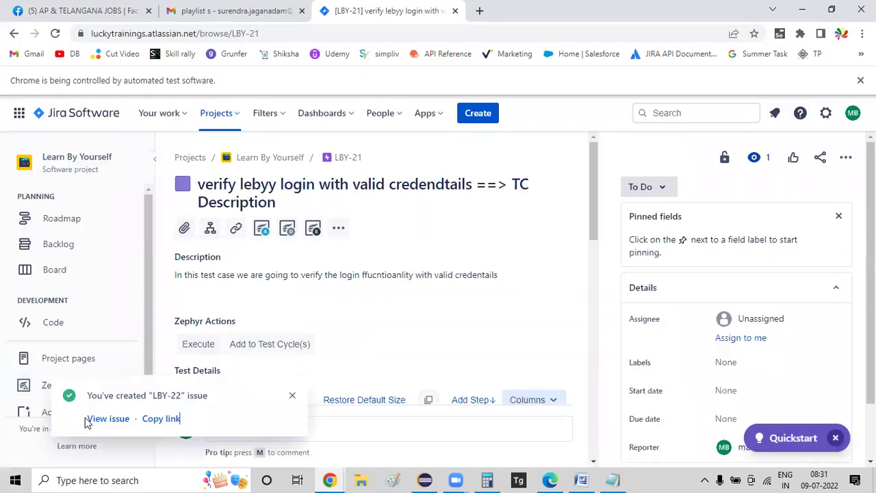
pyautogui.click(108, 419)
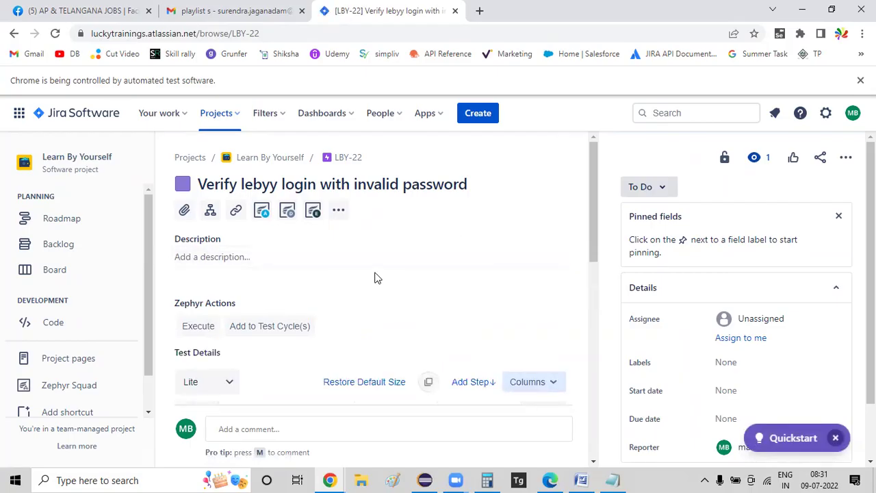
pyautogui.scroll(-3, 425, 265)
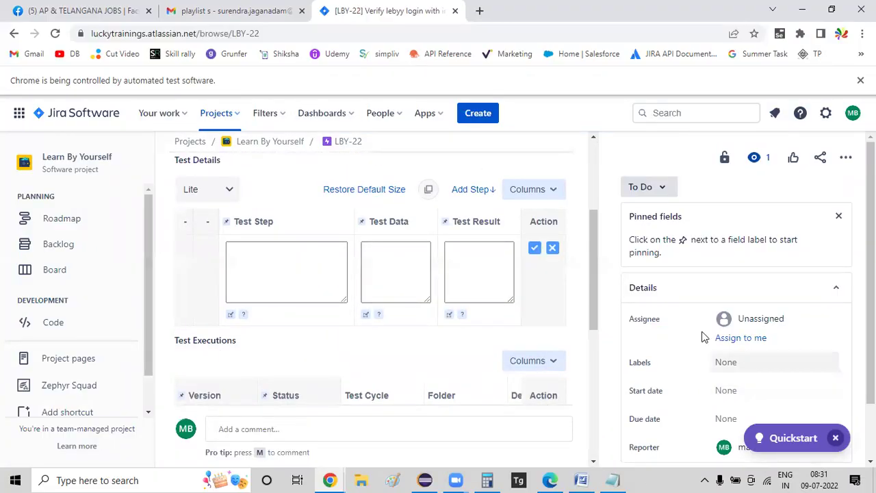
pyautogui.scroll(-3, 392, 267)
pyautogui.scroll(5, 392, 267)
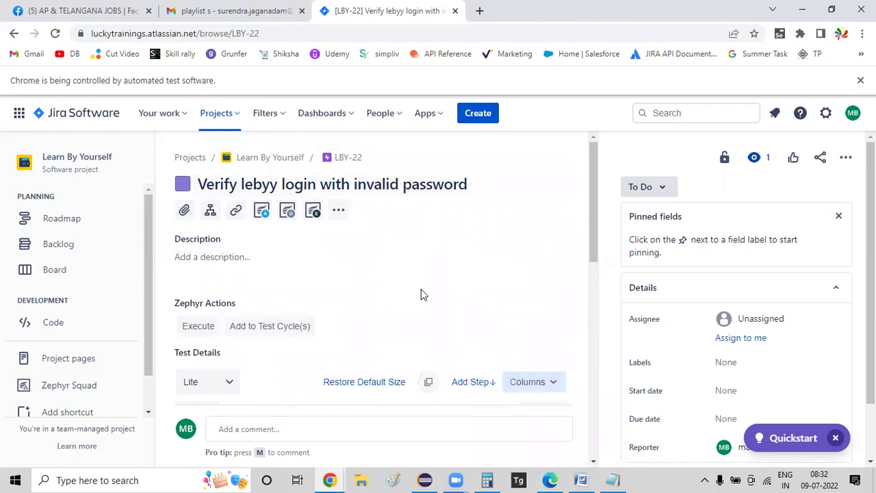
# - Create issues 'verify lebyy login with empty crednetials' and 'verify lebyy login with invalid user and pswd', then draft a special-character one
pyautogui.click(479, 113)
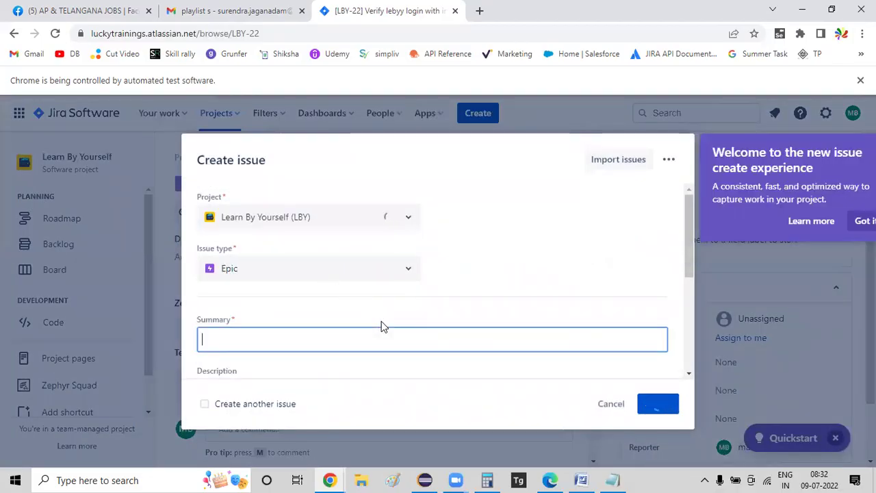
pyautogui.write('veri')
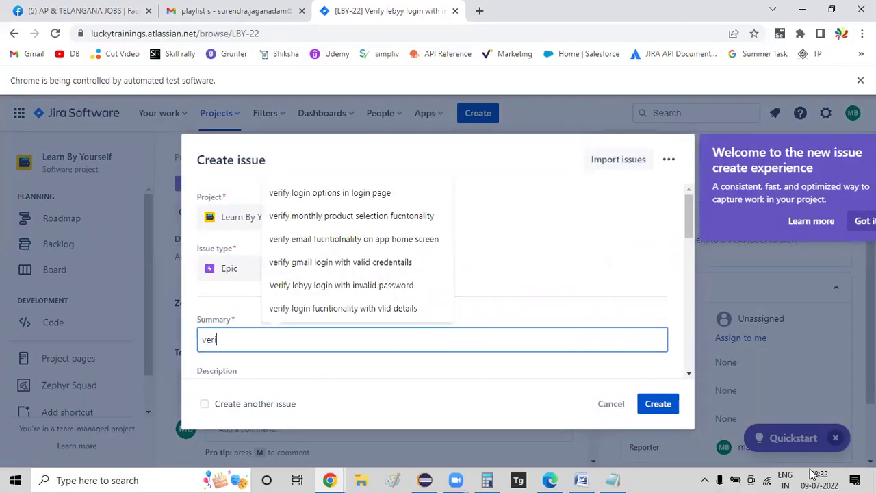
pyautogui.write('fy lebyy login with')
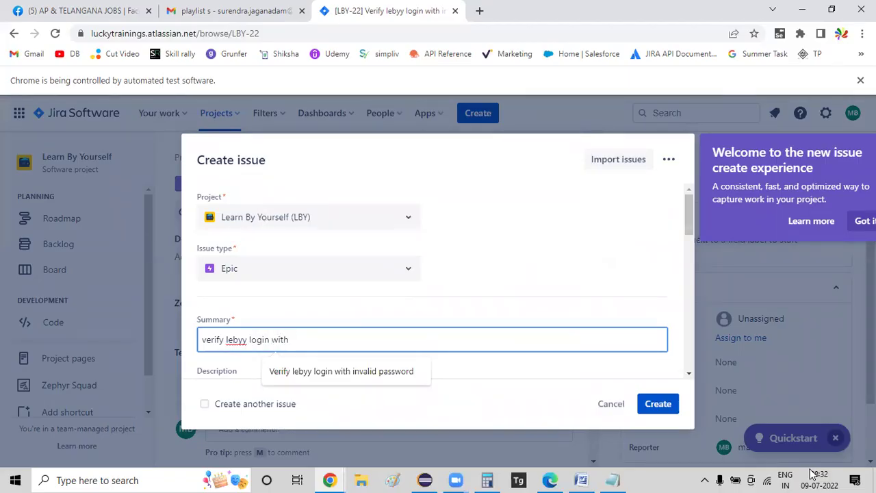
pyautogui.write(' empty cre')
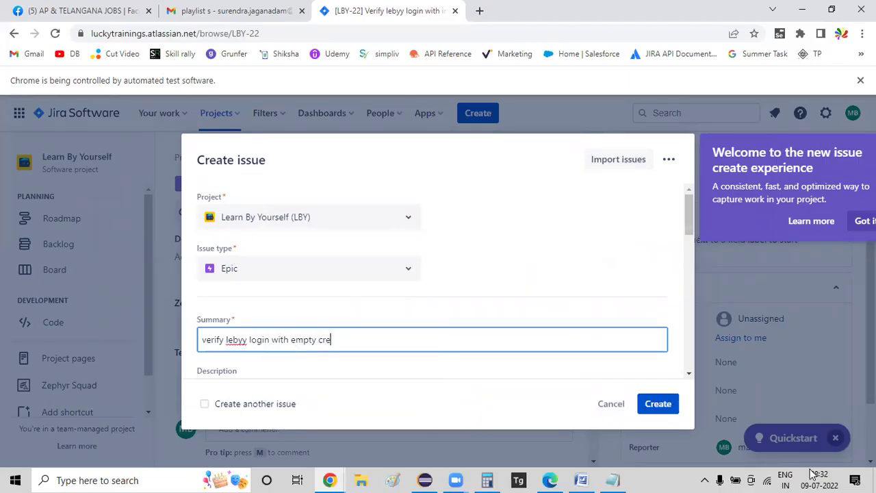
pyautogui.write('dnetials')
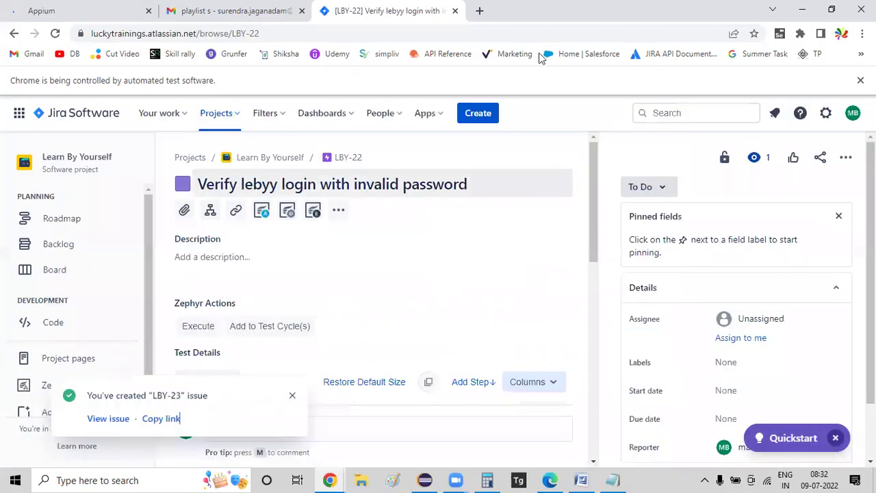
pyautogui.click(472, 116)
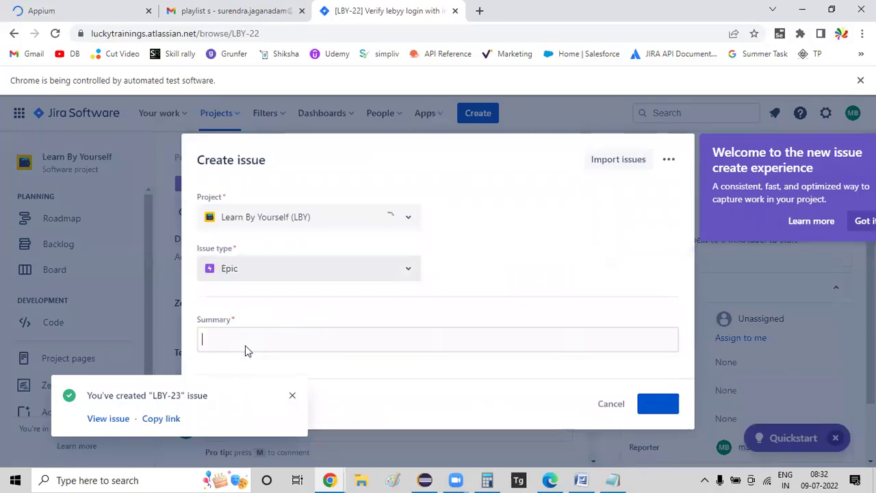
pyautogui.write('verify leb')
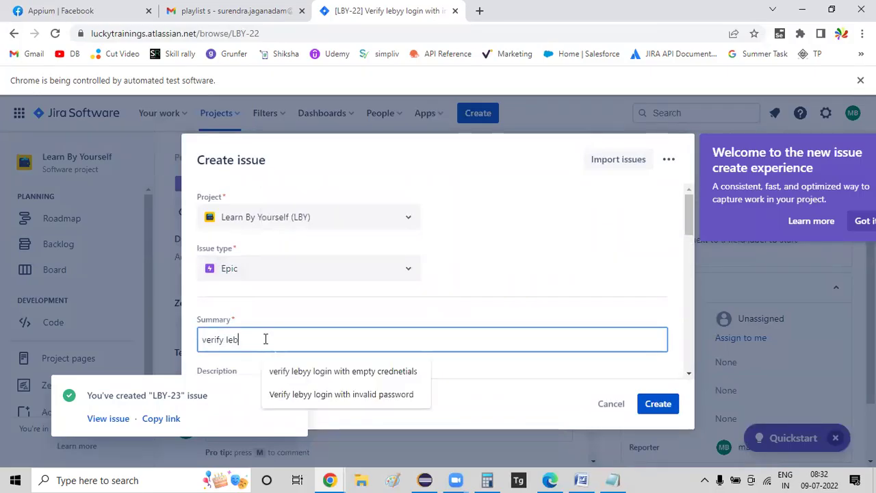
pyautogui.write('yy login with invalid')
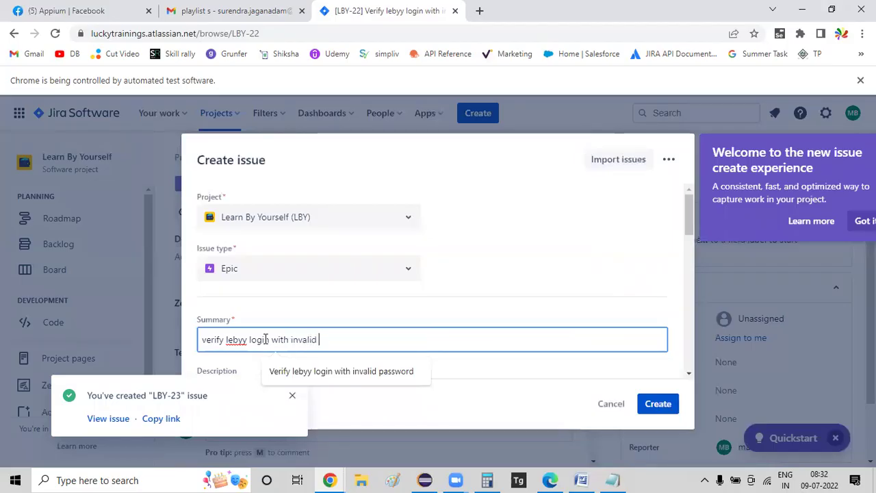
pyautogui.write(' user and pswd')
pyautogui.press('Return')
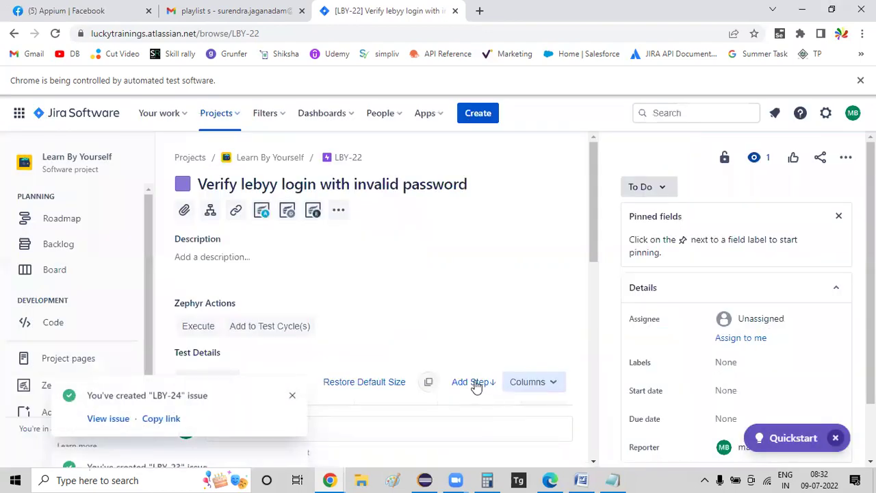
pyautogui.click(490, 118)
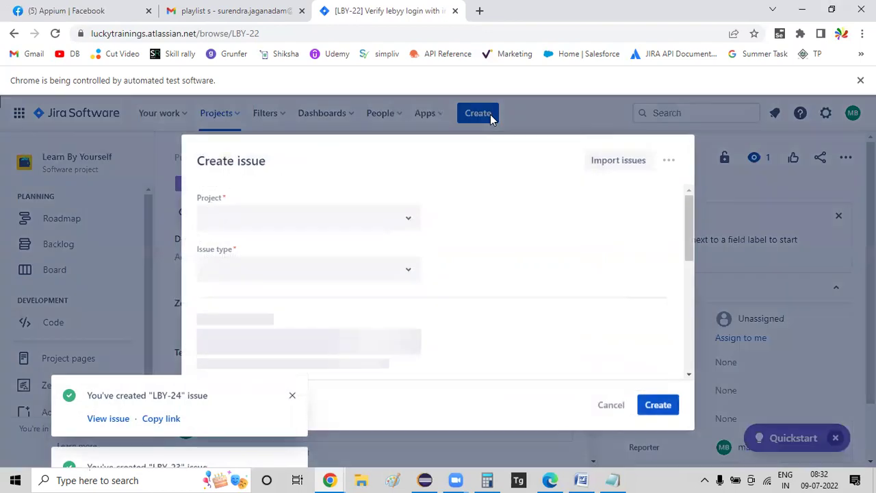
pyautogui.write('verify')
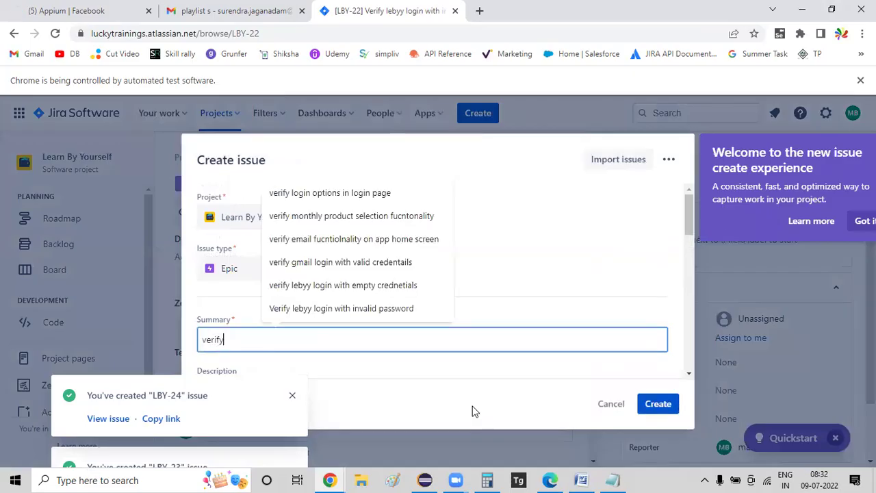
pyautogui.write(' lebyy login with s')
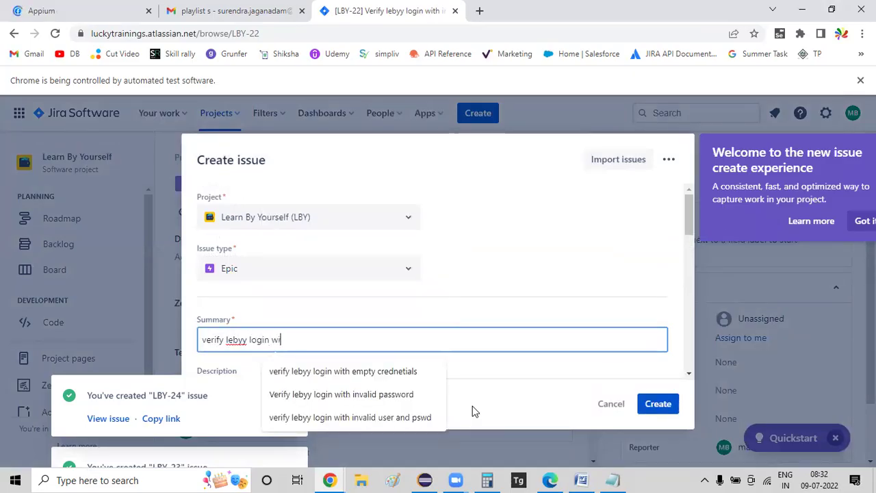
pyautogui.write('pecial characters')
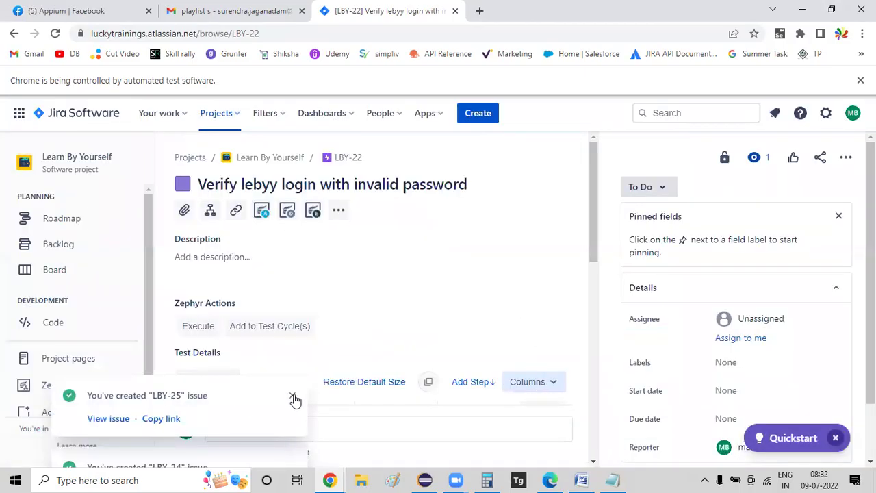
# - Dismiss the LBY-23 to LBY-25 created notices and open Zephyr Squad's Test Cases list
pyautogui.click(293, 397)
pyautogui.click(292, 398)
pyautogui.click(286, 398)
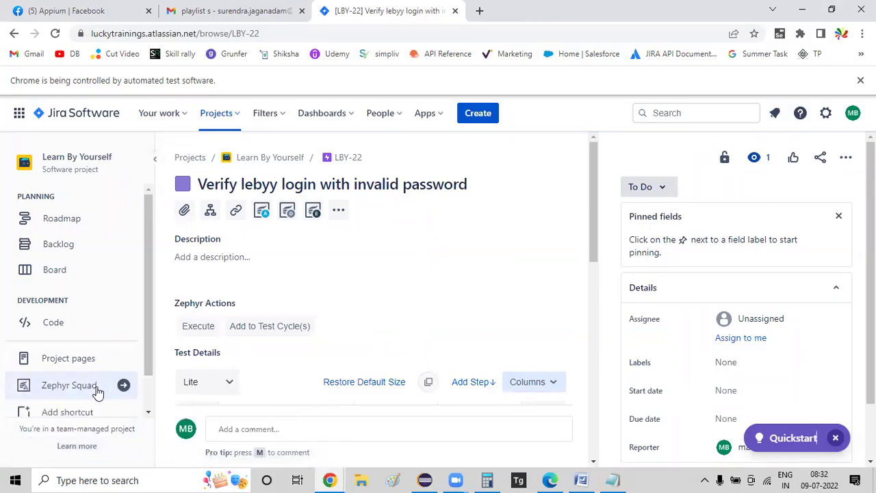
pyautogui.click(71, 392)
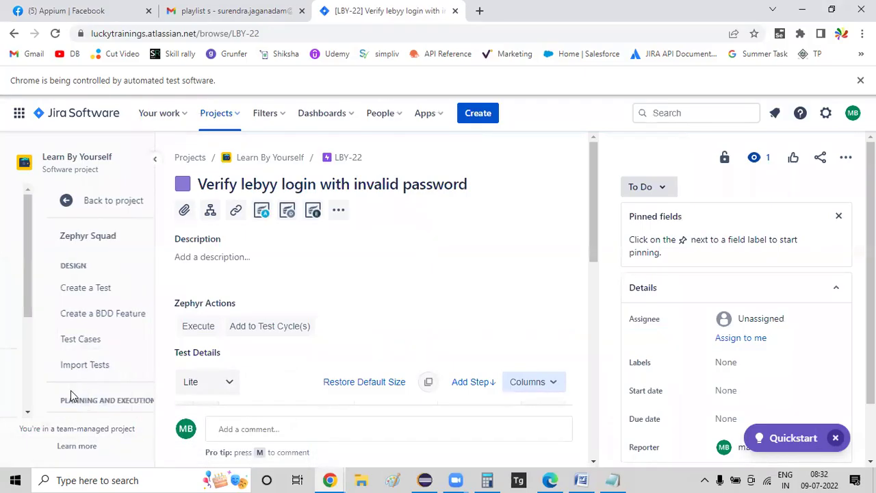
pyautogui.click(60, 342)
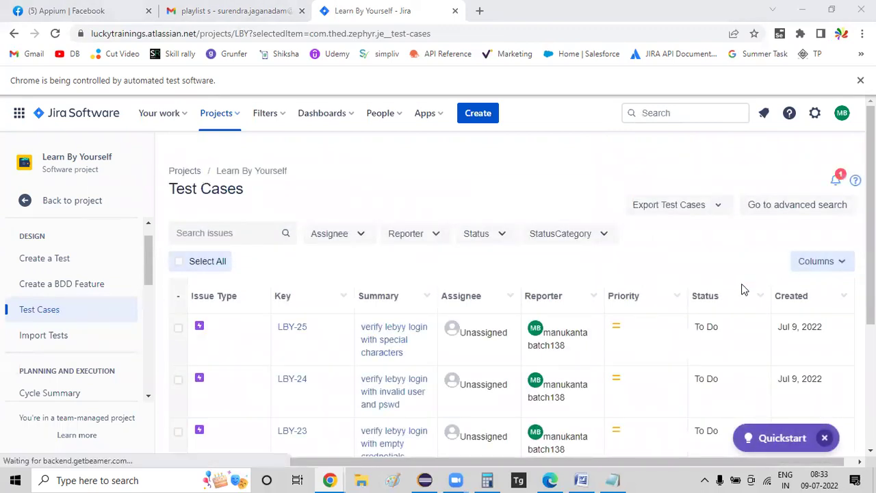
# - Select all five login test cases and view the export options without exporting
pyautogui.scroll(-3, 342, 285)
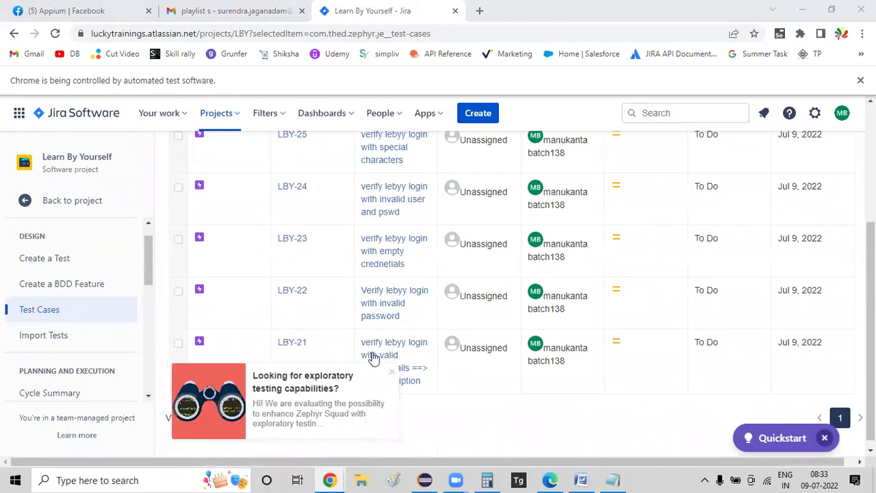
pyautogui.scroll(3, 574, 370)
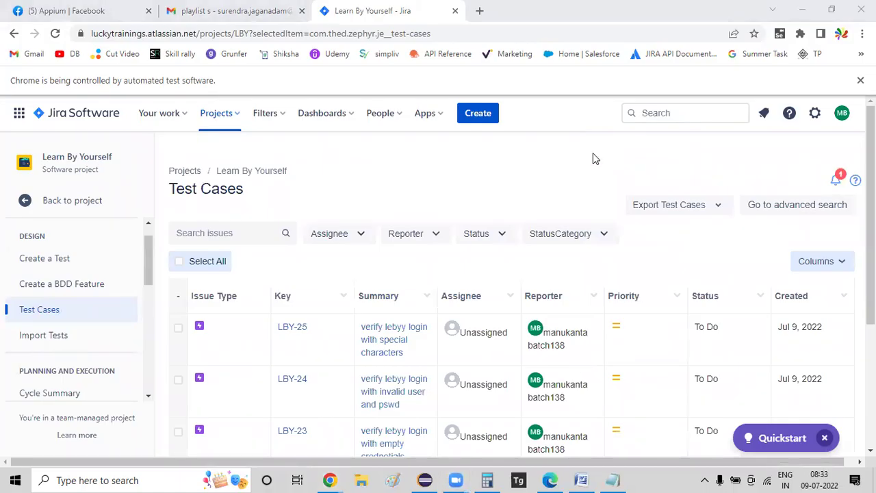
pyautogui.click(179, 263)
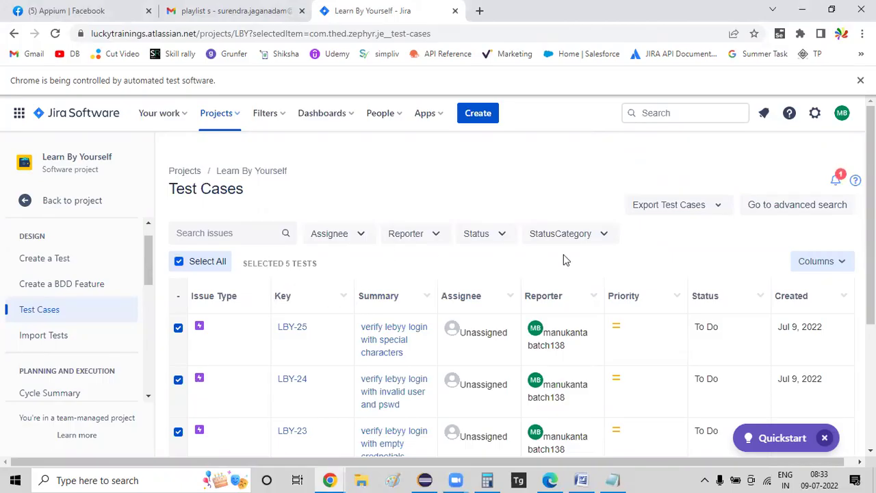
pyautogui.click(728, 212)
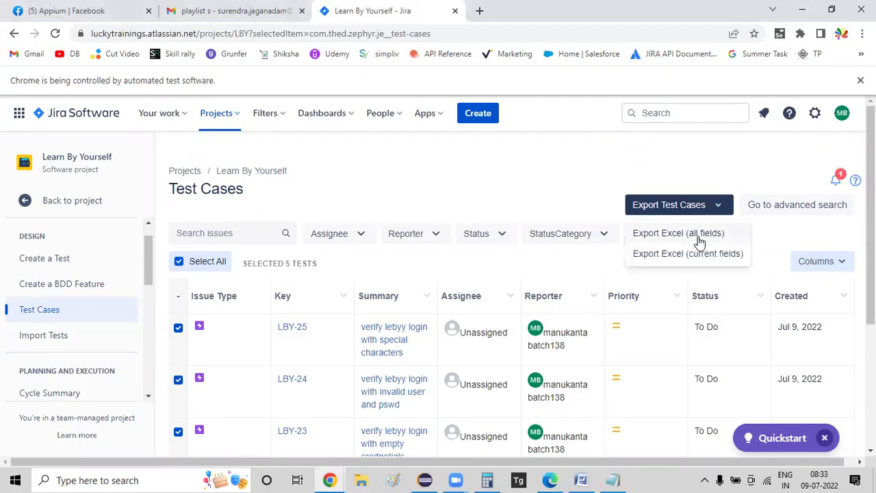
pyautogui.click(843, 234)
# - Check the table's column chooser, then go to the Cycle Summary page
pyautogui.scroll(-3, 774, 260)
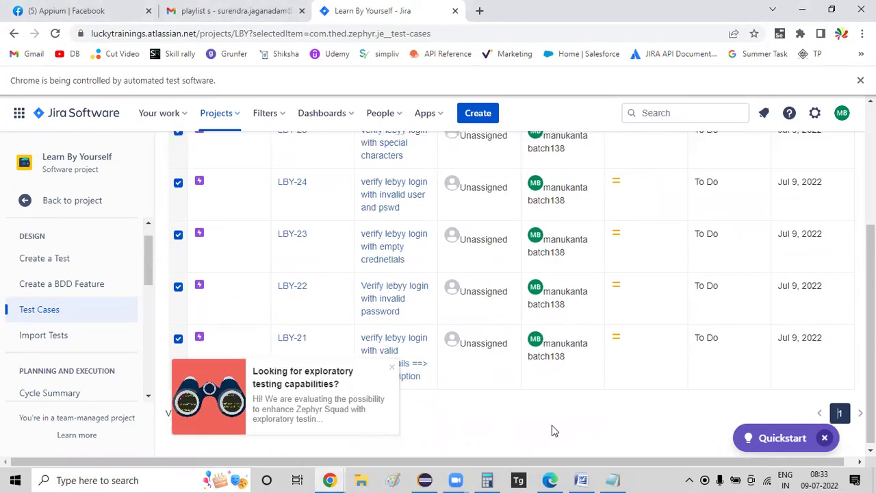
pyautogui.scroll(3, 551, 429)
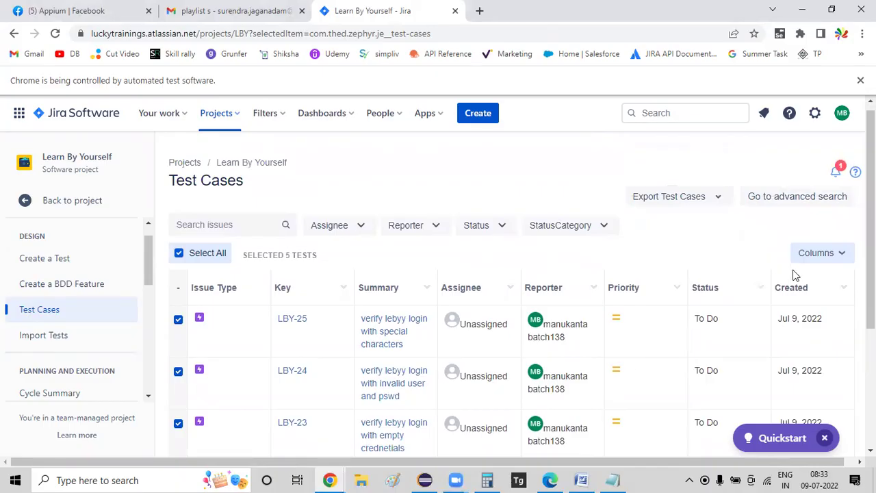
pyautogui.click(811, 254)
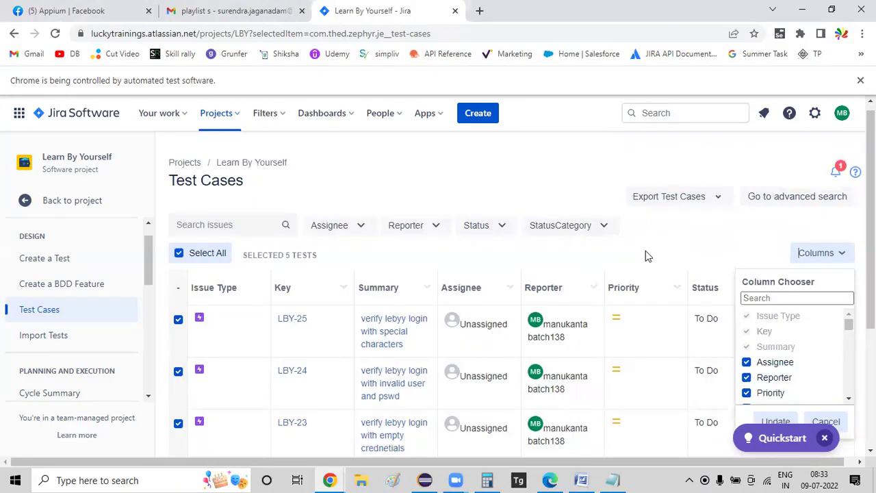
pyautogui.scroll(-1, 41, 332)
pyautogui.click(37, 340)
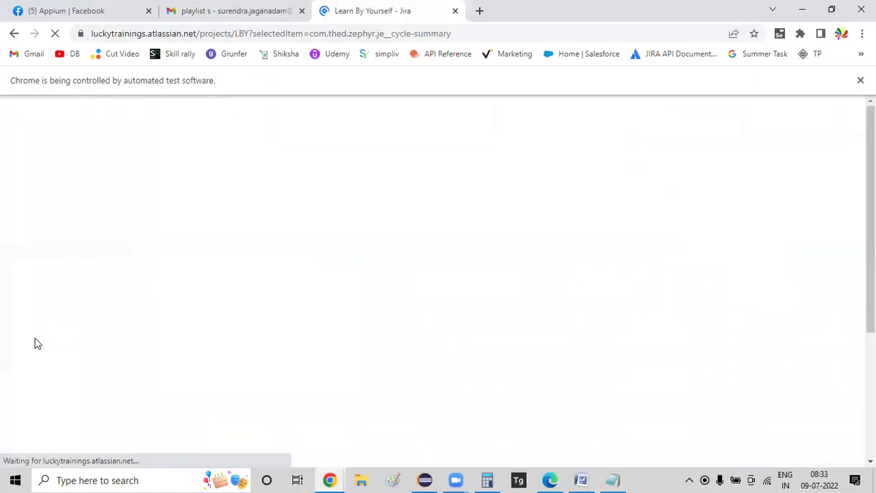
# - Open the SmokeTest cycle, which holds only LBY-21, and start adding tests to it
pyautogui.click(39, 340)
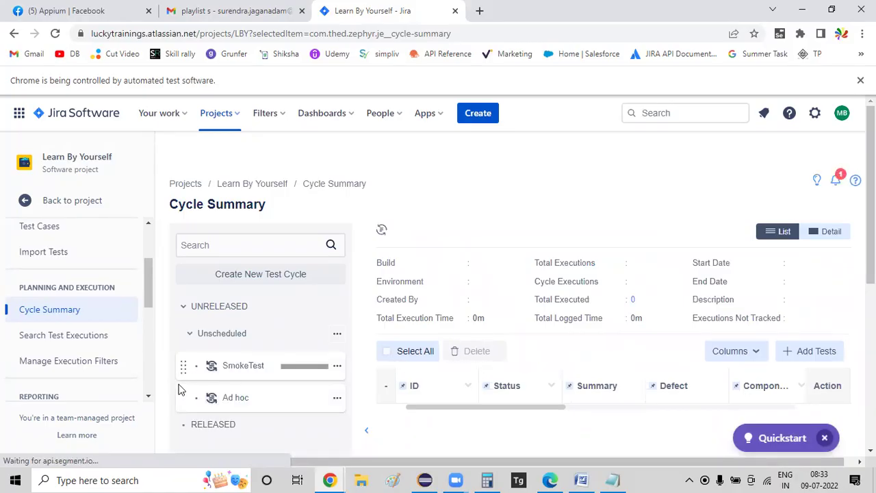
pyautogui.click(241, 368)
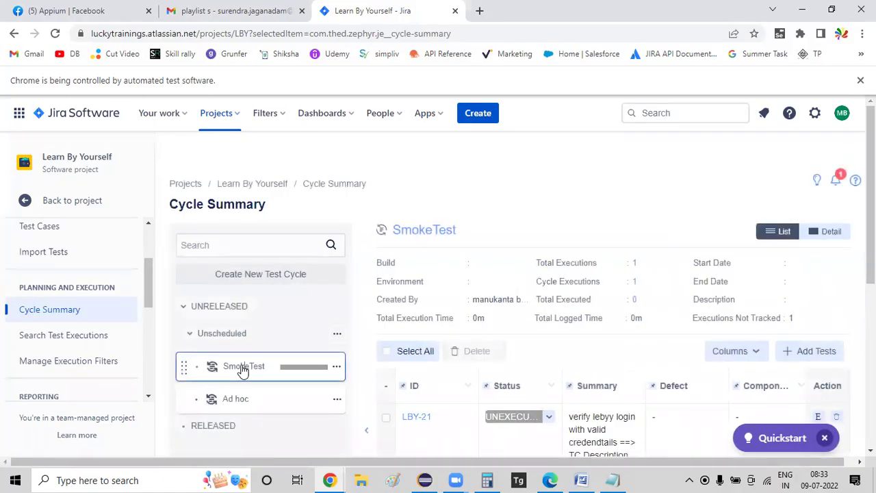
pyautogui.scroll(-2, 509, 364)
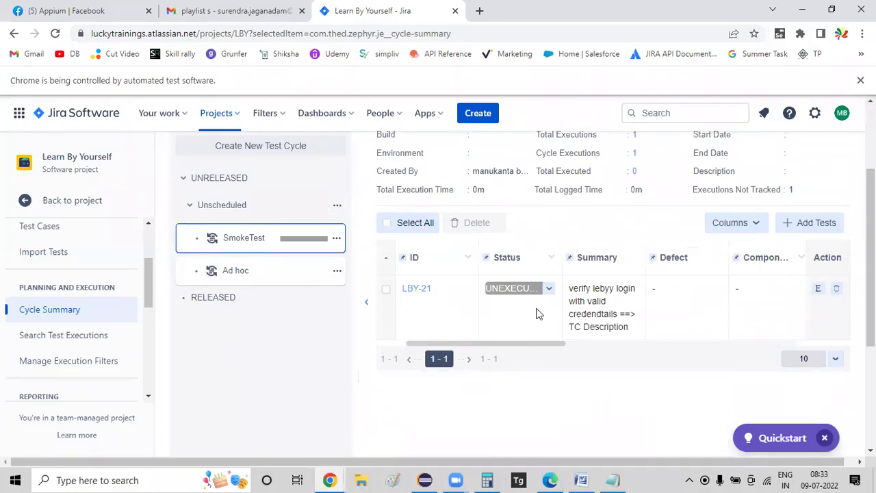
pyautogui.click(825, 224)
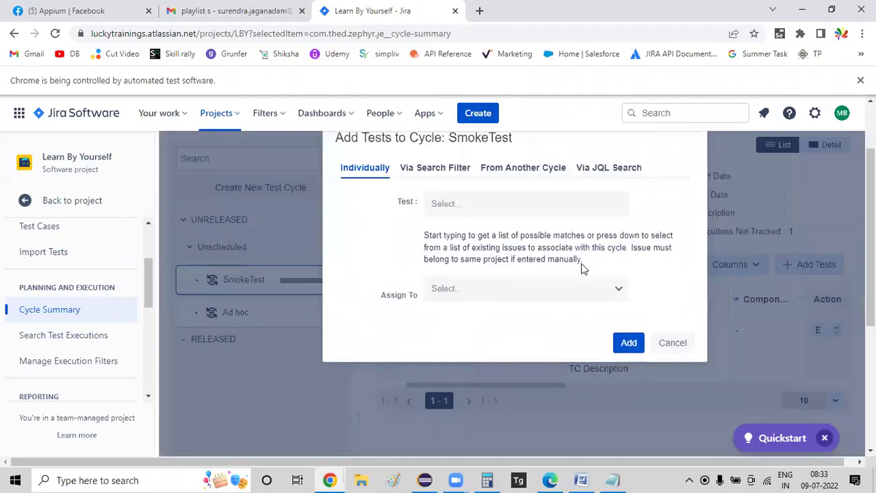
# - Add tests LBY-22, LBY-23, LBY-24 and LBY-25 individually to the SmokeTest cycle
pyautogui.click(596, 227)
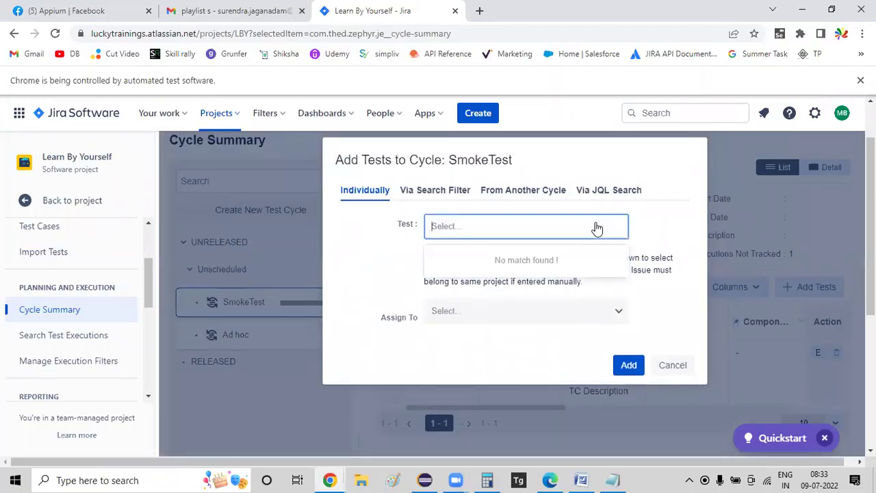
pyautogui.write('22')
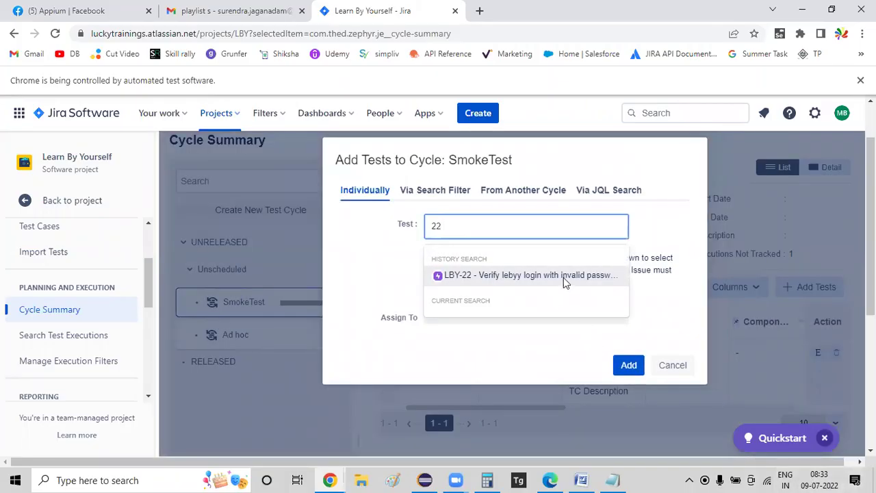
pyautogui.click(563, 277)
pyautogui.write('23')
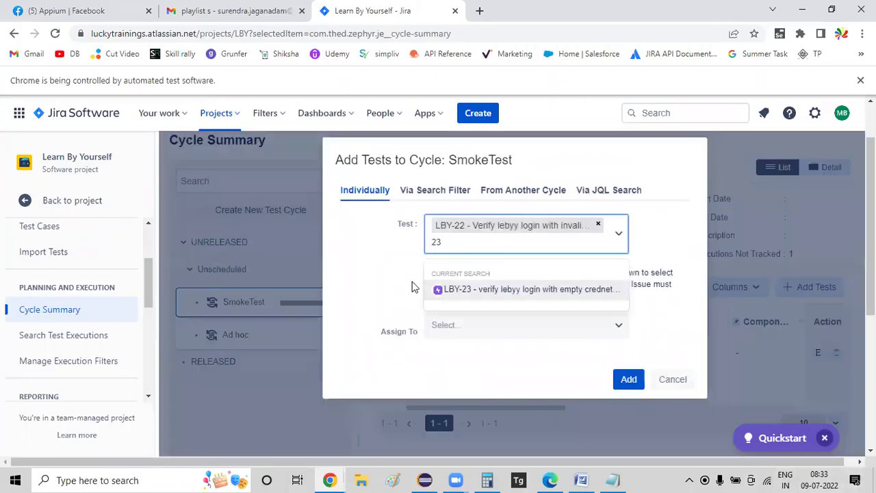
pyautogui.click(468, 290)
pyautogui.write('24')
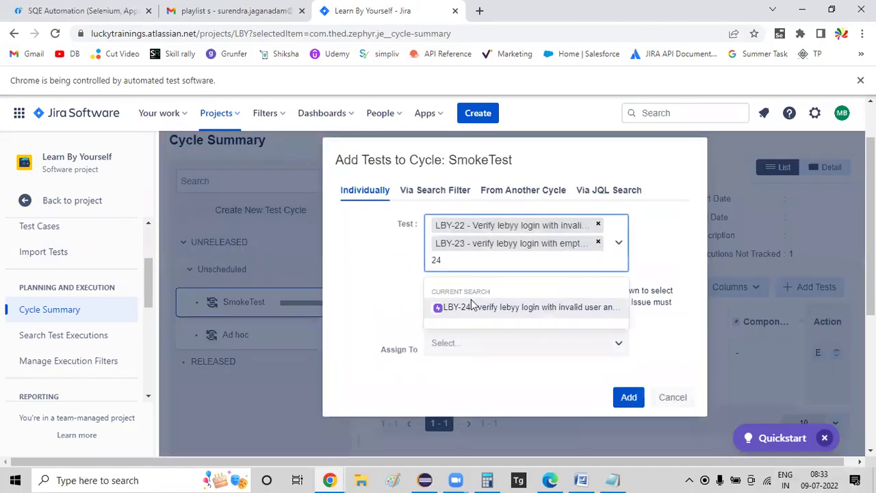
pyautogui.click(472, 307)
pyautogui.write('2')
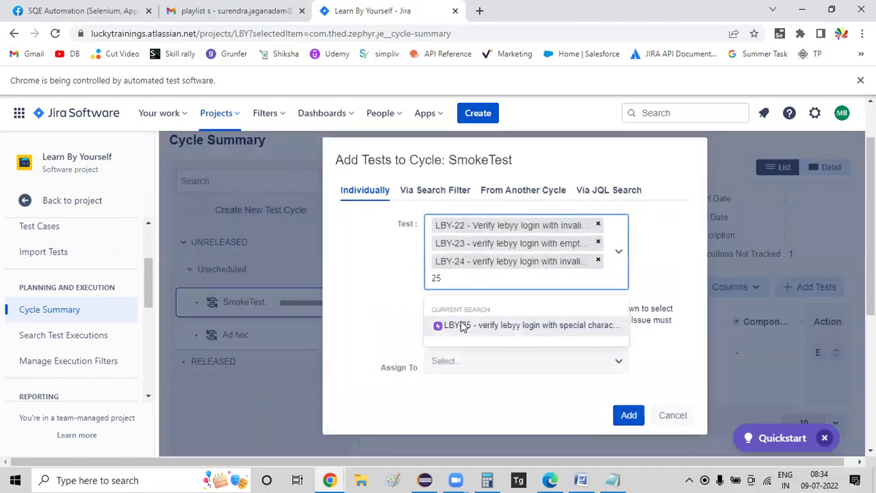
pyautogui.click(465, 323)
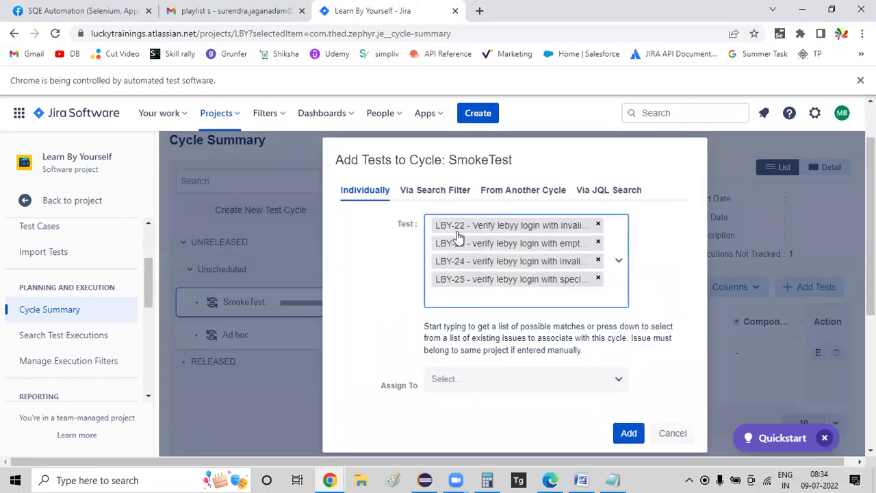
pyautogui.click(629, 437)
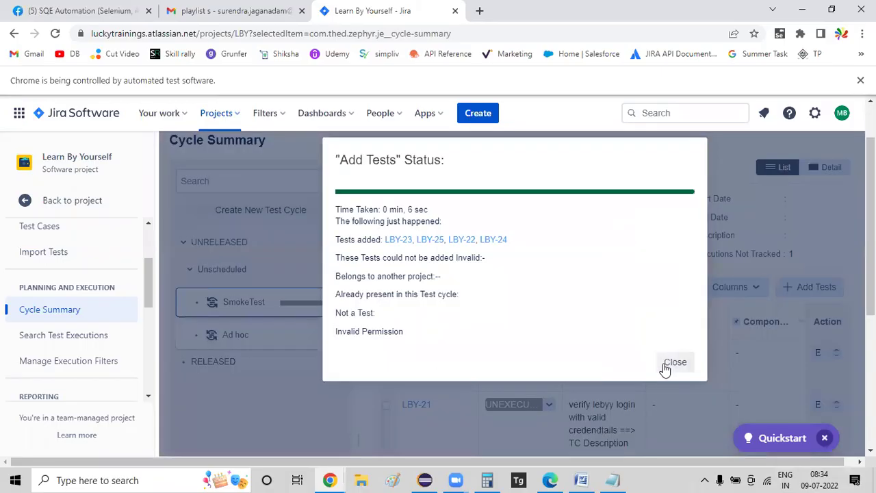
# - Close the add-tests report and promo, confirm SmokeTest lists LBY-21 to LBY-25, and return to Word
pyautogui.click(665, 369)
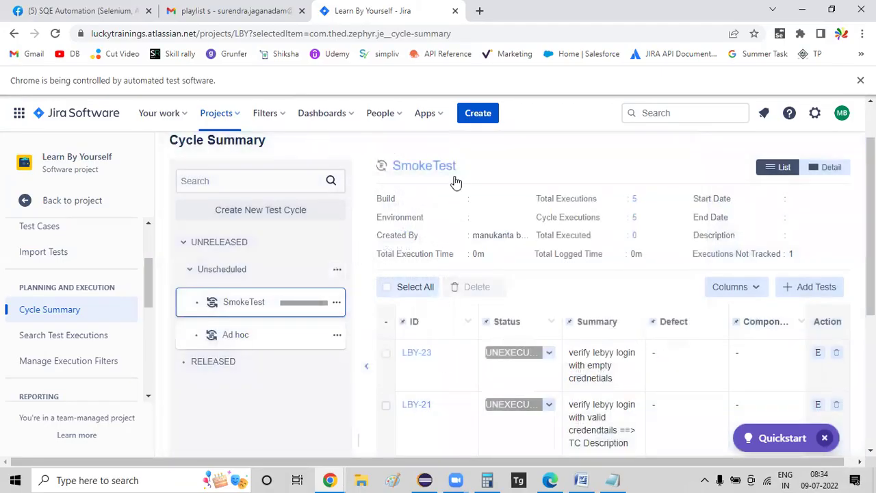
pyautogui.scroll(-2, 401, 319)
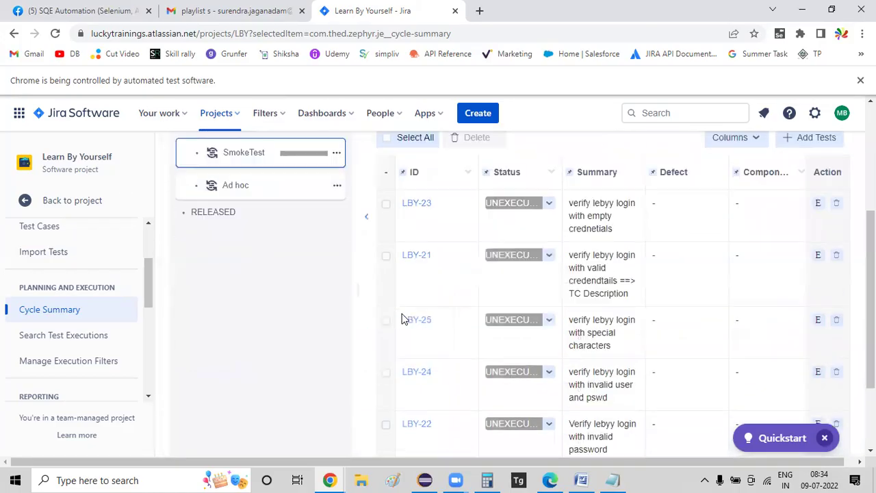
pyautogui.scroll(-2, 403, 319)
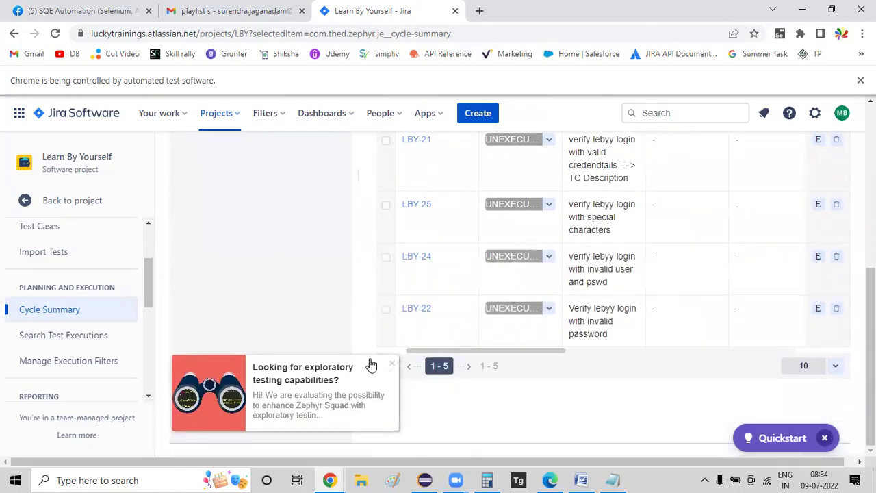
pyautogui.click(392, 364)
pyautogui.scroll(4, 317, 371)
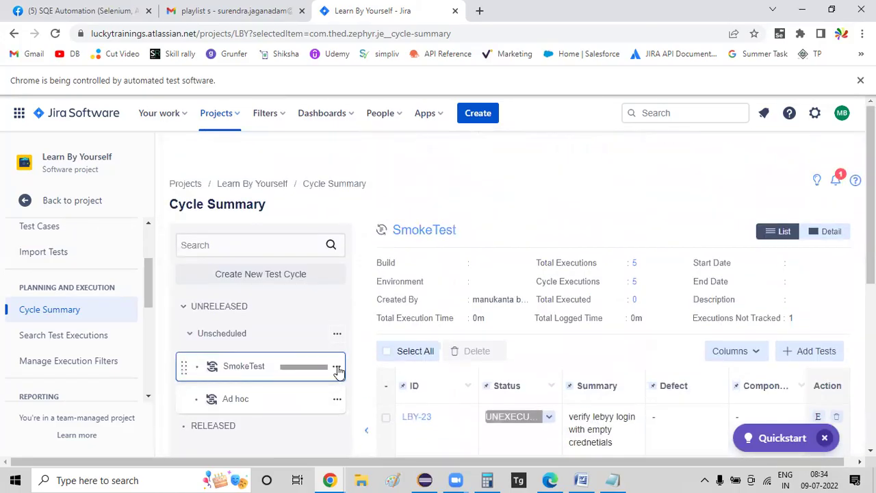
pyautogui.scroll(-5, 411, 311)
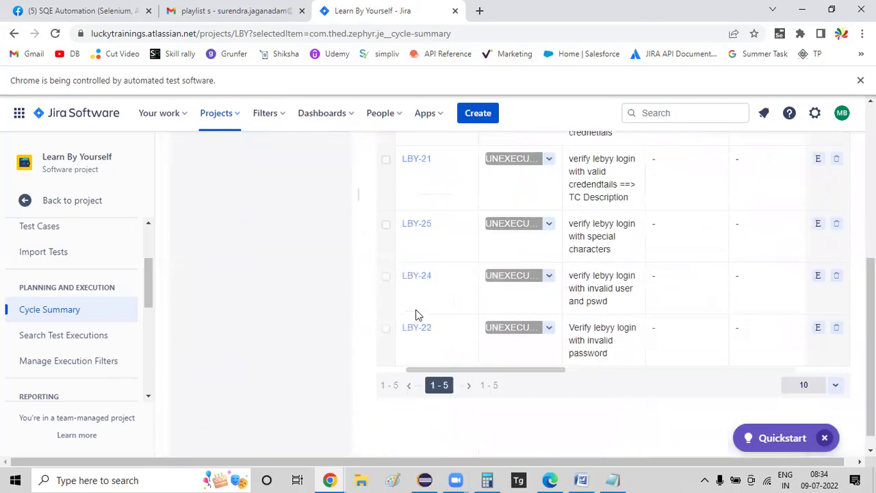
pyautogui.click(581, 479)
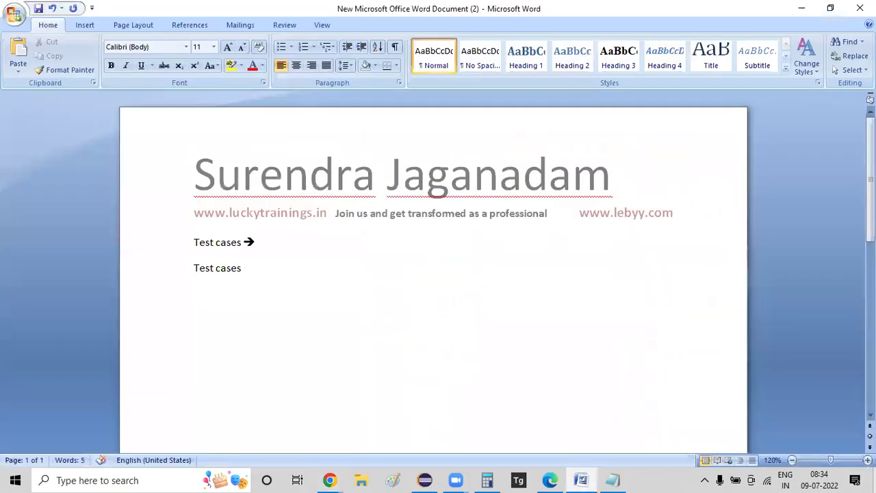
# - Add note lines 'Release -->', 'Regression testing --> cycle' and 'Sprint 1 ==> test cas'
pyautogui.press('Return')
pyautogui.write('Release ')
pyautogui.write('-->')
pyautogui.press('Return')
pyautogui.write('Regressi')
pyautogui.write('on testing --> ')
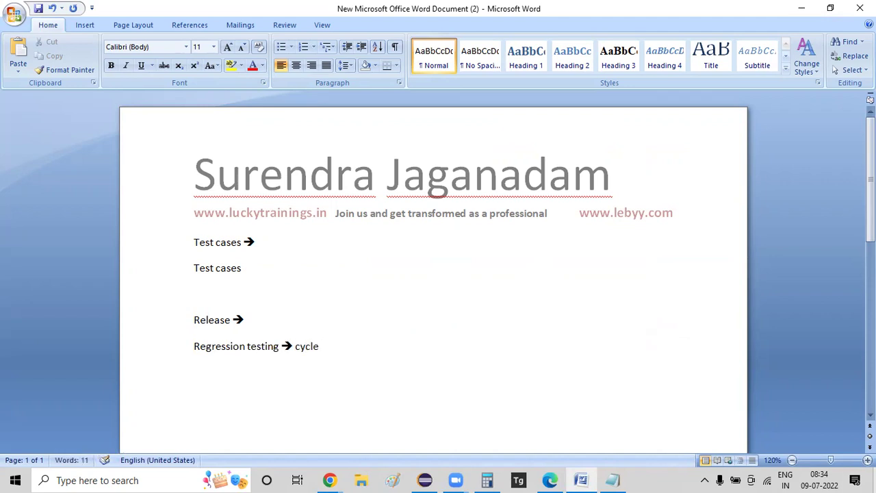
pyautogui.write('cycle ==')
pyautogui.write('?')
pyautogui.write('> complete test cas')
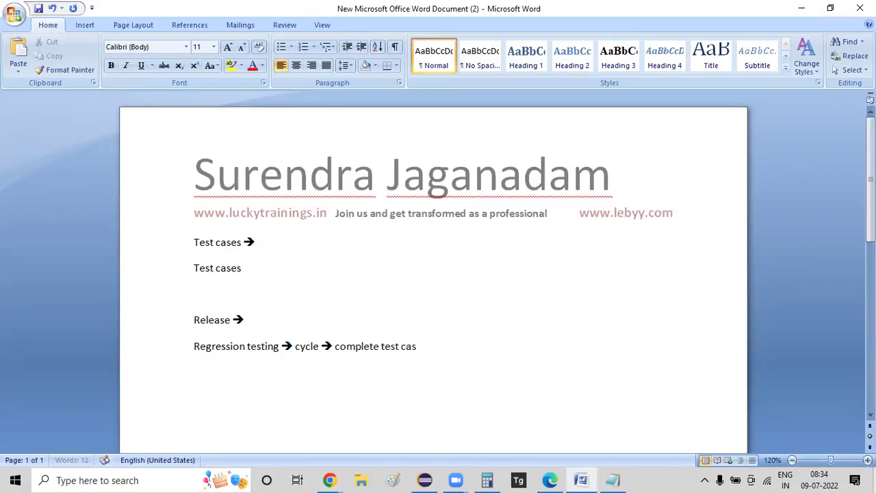
pyautogui.write('d there')
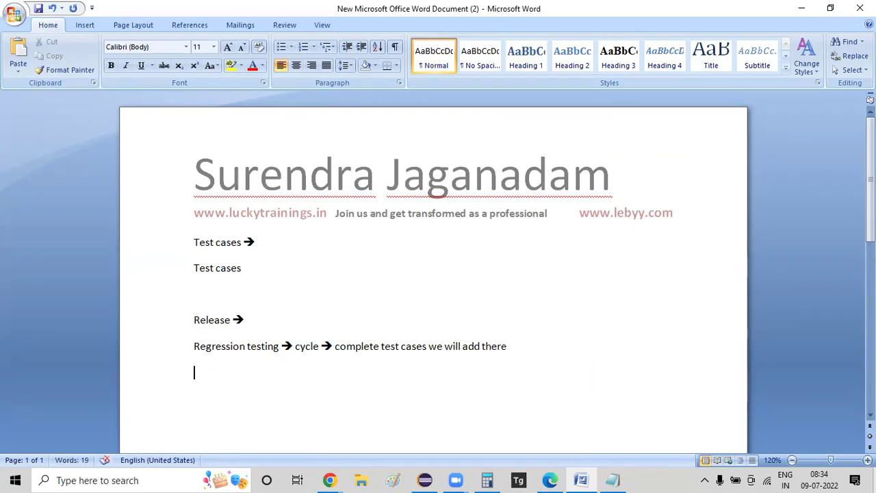
pyautogui.write('Sprint 1 ==> ')
pyautogui.write('test cas')
pyautogui.press('BackSpace')
pyautogui.press('BackSpace')
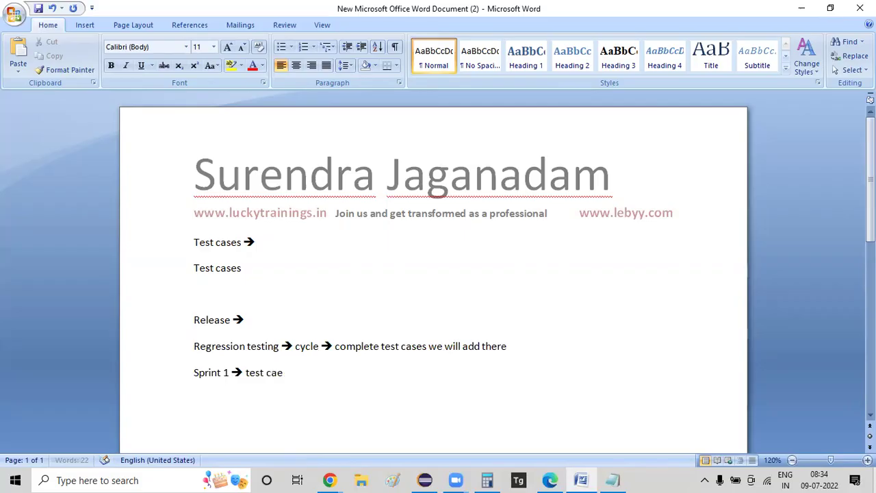
pyautogui.write('y')
# - Delete those notes below the website line and type the heading 'Zephr:'
pyautogui.hotkey('ctrl', 'shift', 'Up')
pyautogui.hotkey('ctrl', 'shift', 'Up')
pyautogui.hotkey('ctrl', 'shift', 'Up')
pyautogui.hotkey('ctrl', 'shift', 'Up')
pyautogui.hotkey('ctrl', 'shift', 'Up')
pyautogui.hotkey('ctrl', 'shift', 'Up')
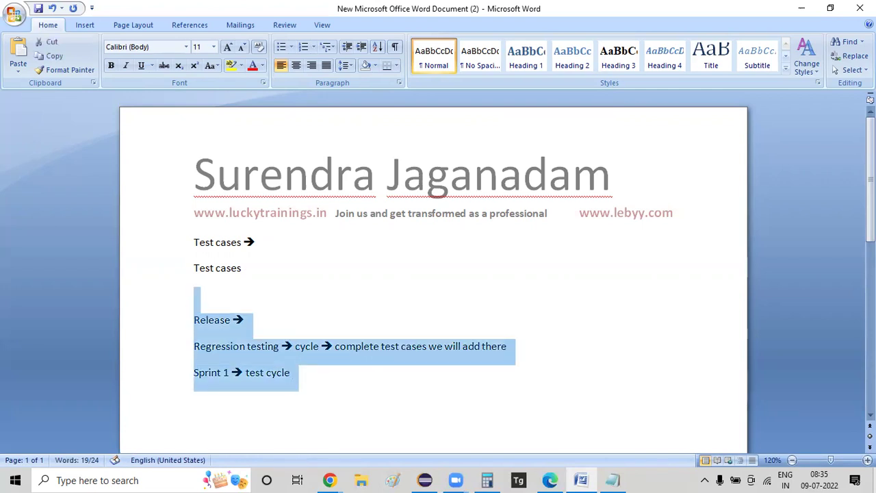
pyautogui.press('Delete')
pyautogui.write('Zephr:')
# - Start a numbered list under Zephr: with Test cases, Test cycle, and Add test cases to the cycle
pyautogui.press('Return')
pyautogui.write('1. Test cases')
pyautogui.press('Return')
pyautogui.write('Test c')
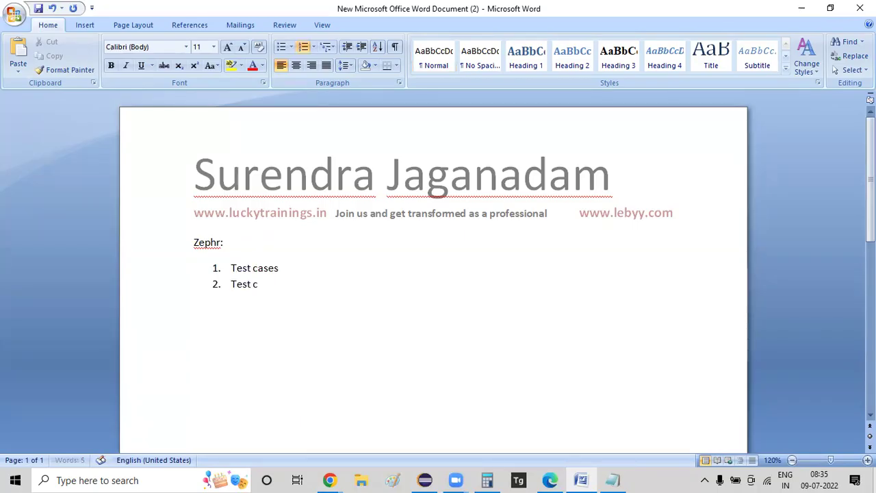
pyautogui.write('ycle Add test cases to the cycle')
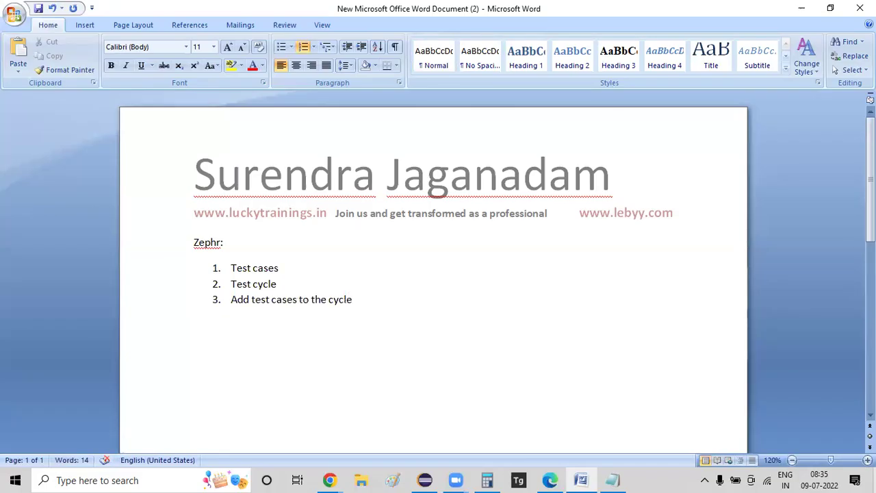
# - Below the list, add notes 'Mana requirement + test case link up???' and a developer note
pyautogui.hotkey('shift', 'Up')
pyautogui.hotkey('shift', 'Up')
pyautogui.hotkey('shift', 'Up')
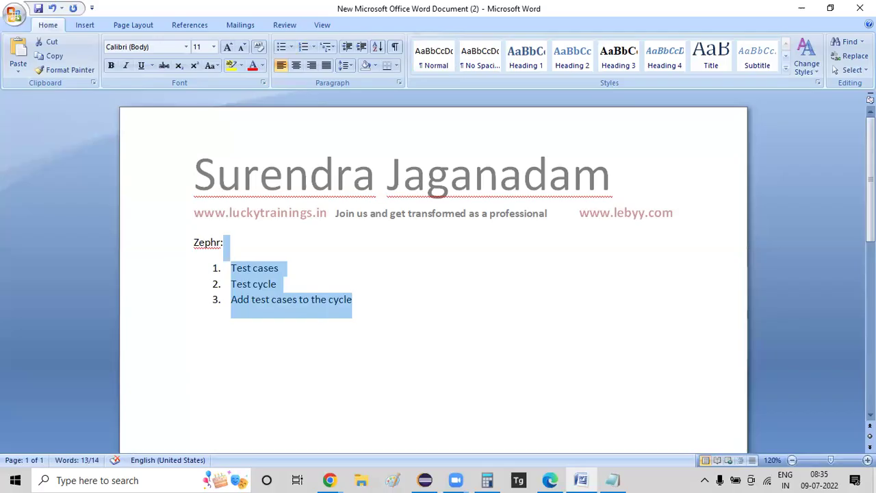
pyautogui.click(353, 300)
pyautogui.press('Return')
pyautogui.press('Return')
pyautogui.press('Return')
pyautogui.write('Mana requirement ')
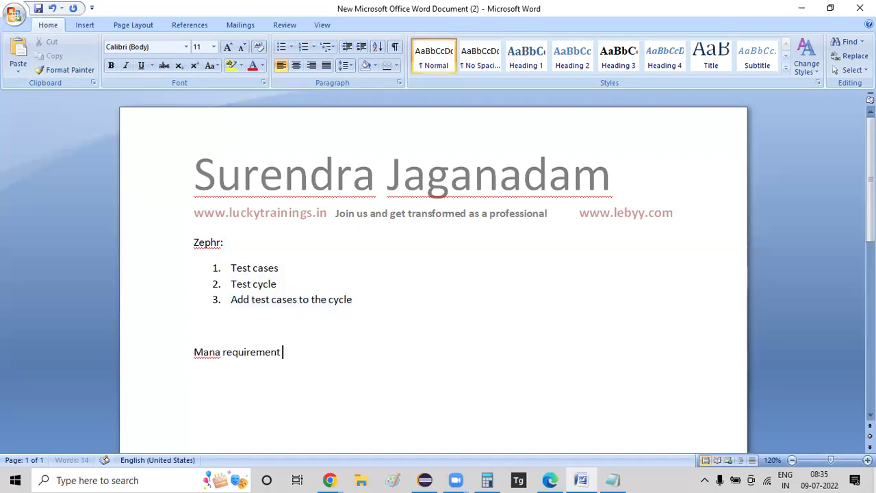
pyautogui.write('+ test case link up???')
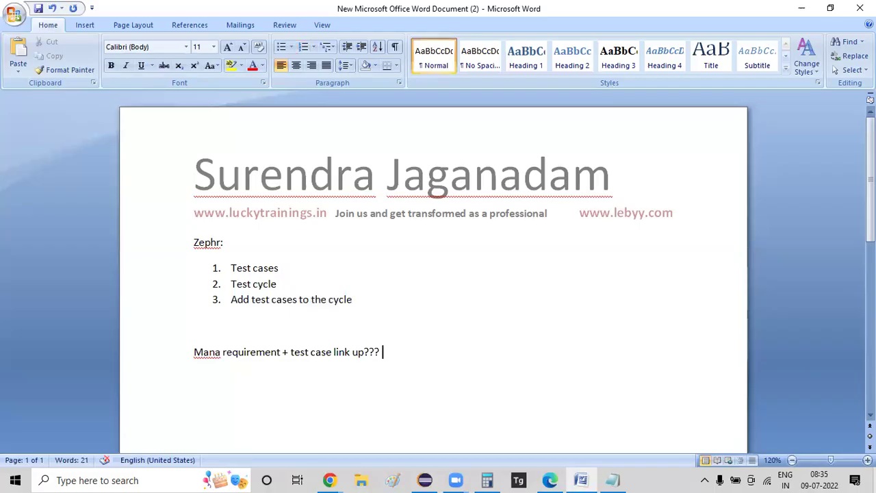
pyautogui.press('Return')
pyautogui.write('developer manaki how we need to execute the')
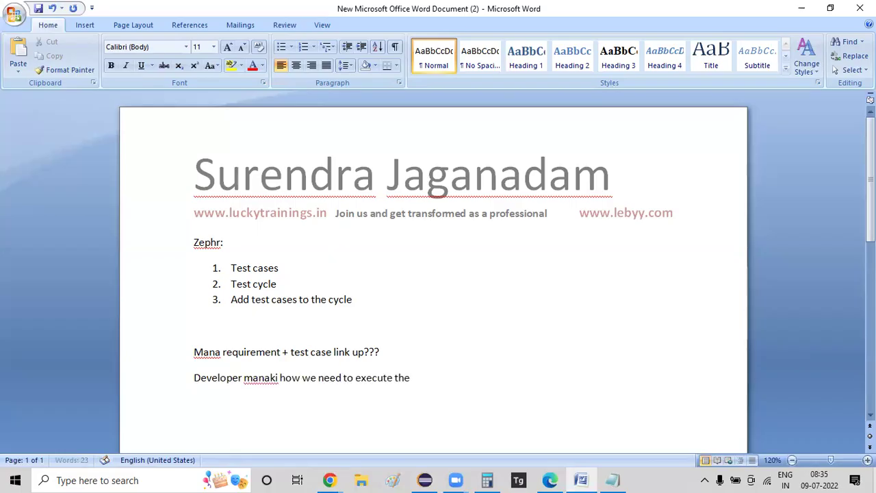